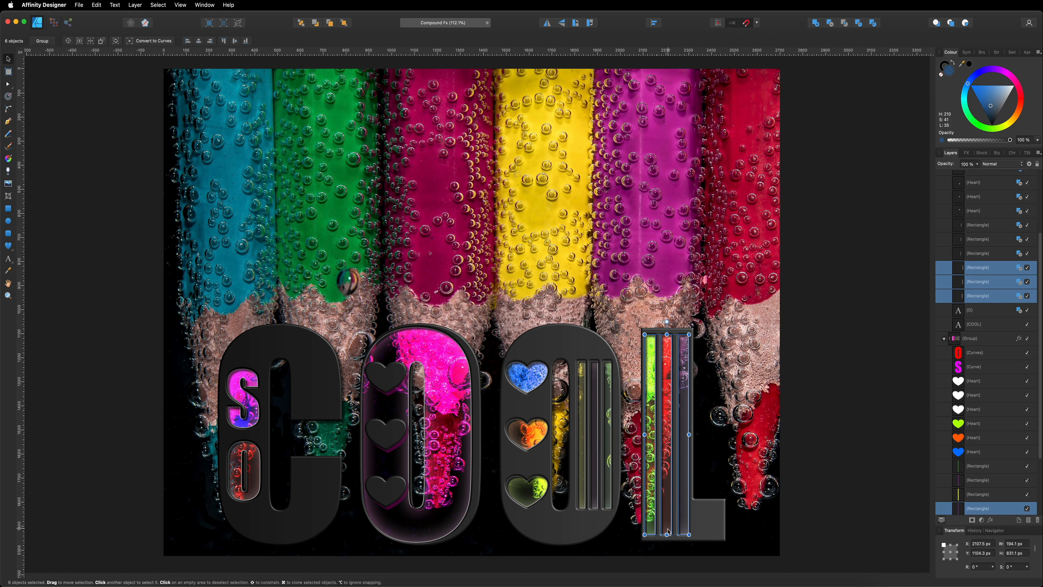
Try shortening and deleting the three vertical bar cut-outs in the letter L, and undo those changes
{"action": "left_click_drag", "start_coordinate": [667, 533], "coordinate": [669, 426]}
{"action": "left_click_drag", "start_coordinate": [669, 388], "coordinate": [667, 430]}
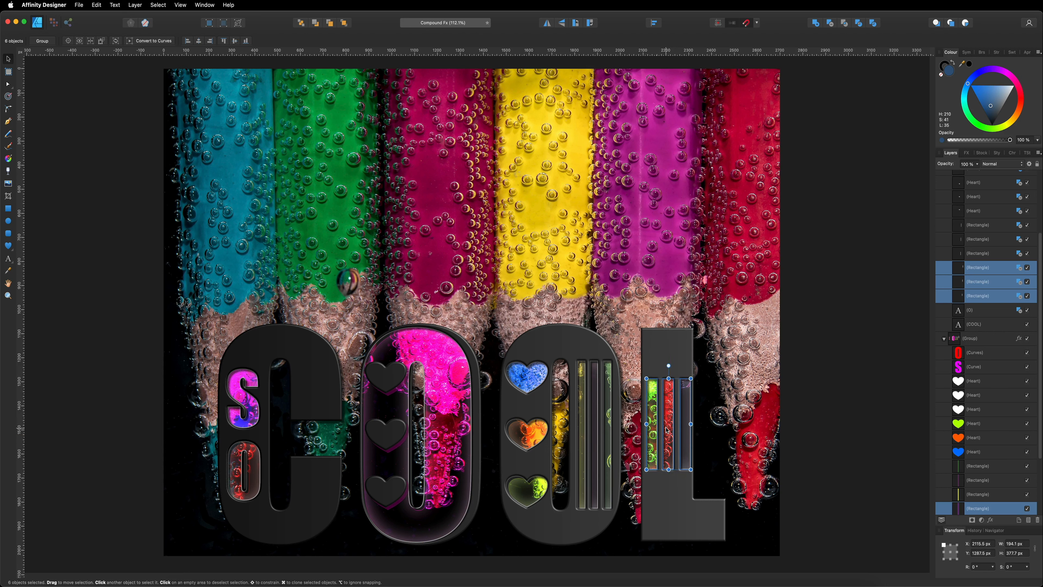
{"action": "key", "text": "Delete"}
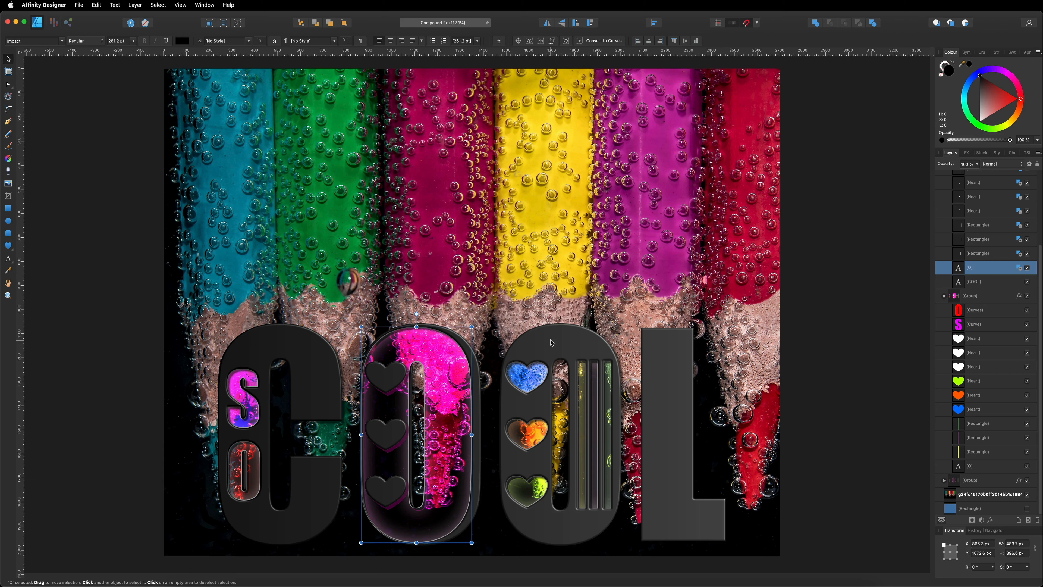
{"action": "key", "text": "super+z"}
{"action": "key", "text": "super+z"}
{"action": "key", "text": "super+z"}
{"action": "key", "text": "super+z"}
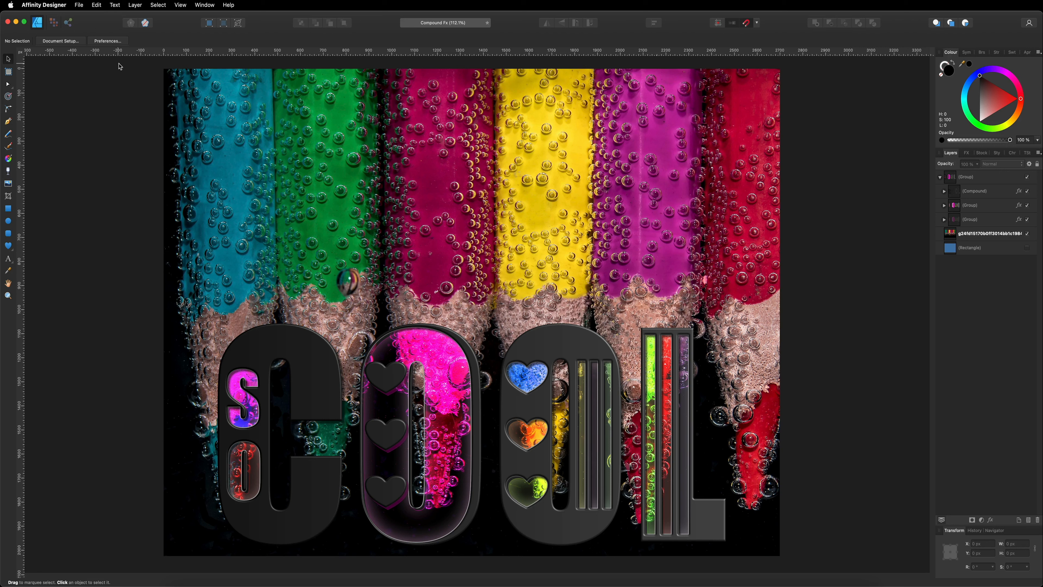
Look through the document preset categories and create a new 2700 x 2025 px document from the Etsy preset
{"action": "left_click", "coordinate": [79, 6]}
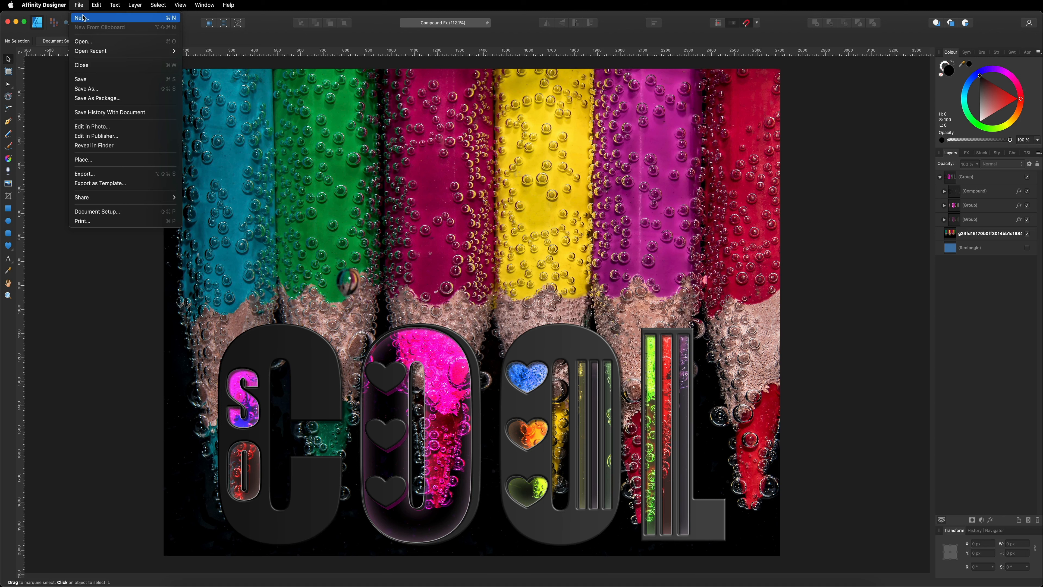
{"action": "left_click", "coordinate": [102, 18]}
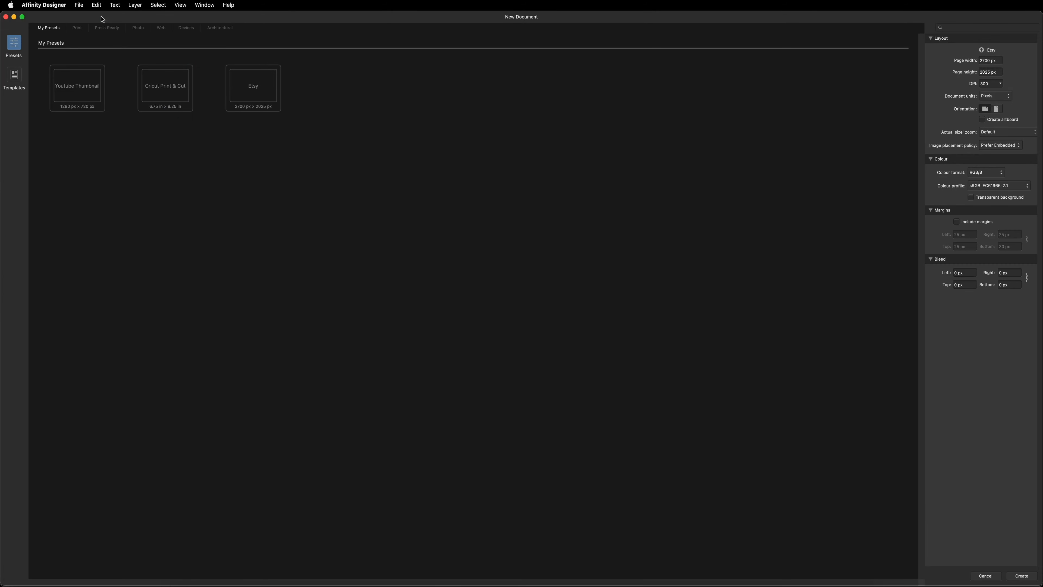
{"action": "left_click", "coordinate": [77, 29]}
{"action": "left_click", "coordinate": [100, 28]}
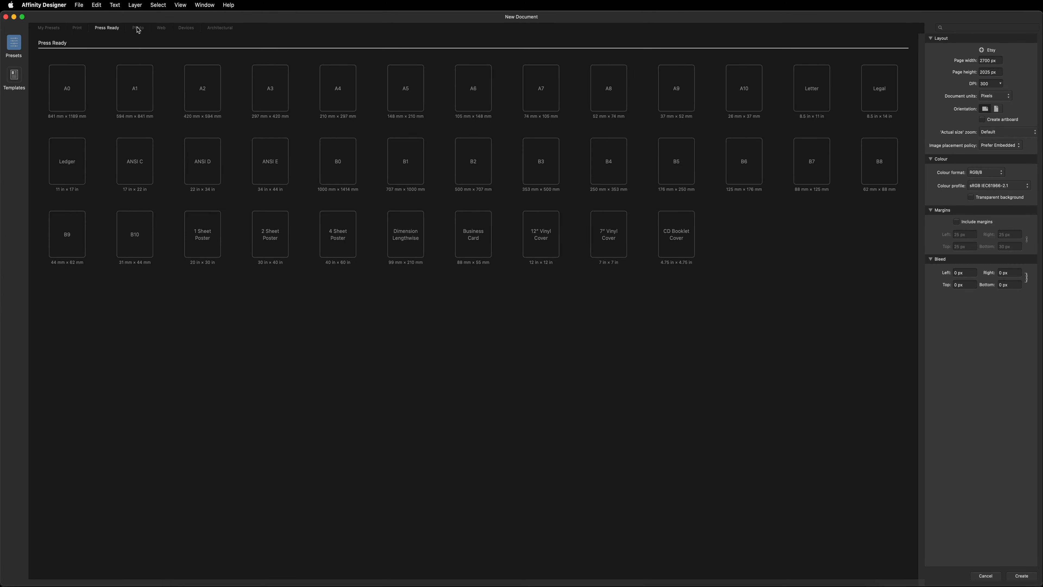
{"action": "left_click", "coordinate": [139, 29]}
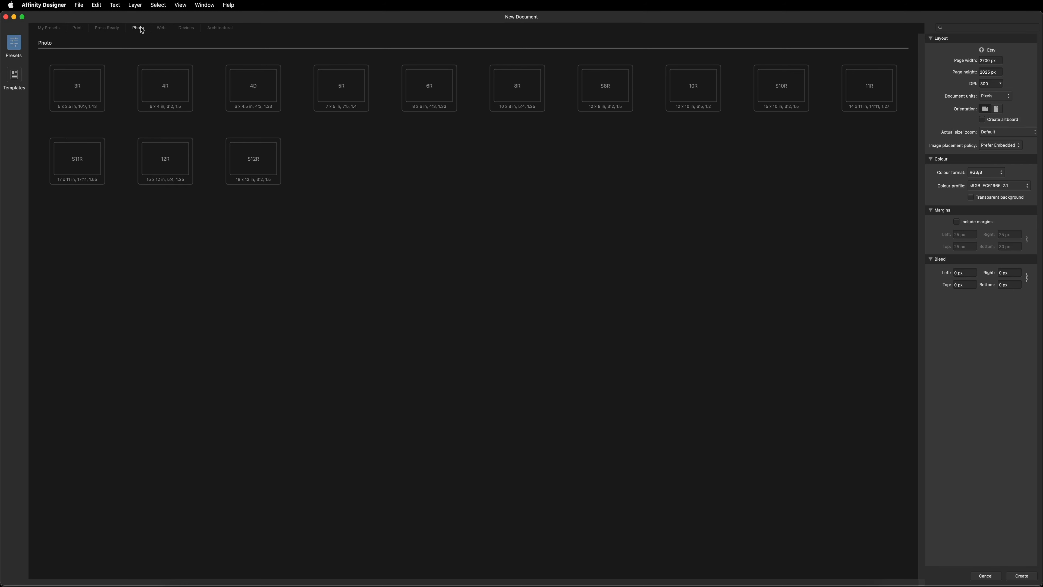
{"action": "left_click", "coordinate": [161, 28]}
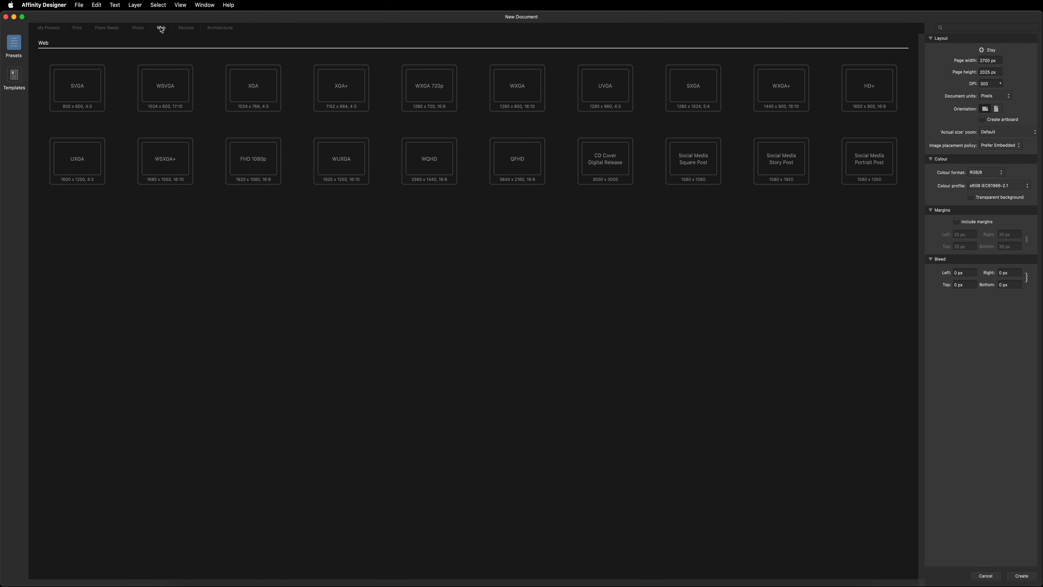
{"action": "left_click", "coordinate": [47, 28]}
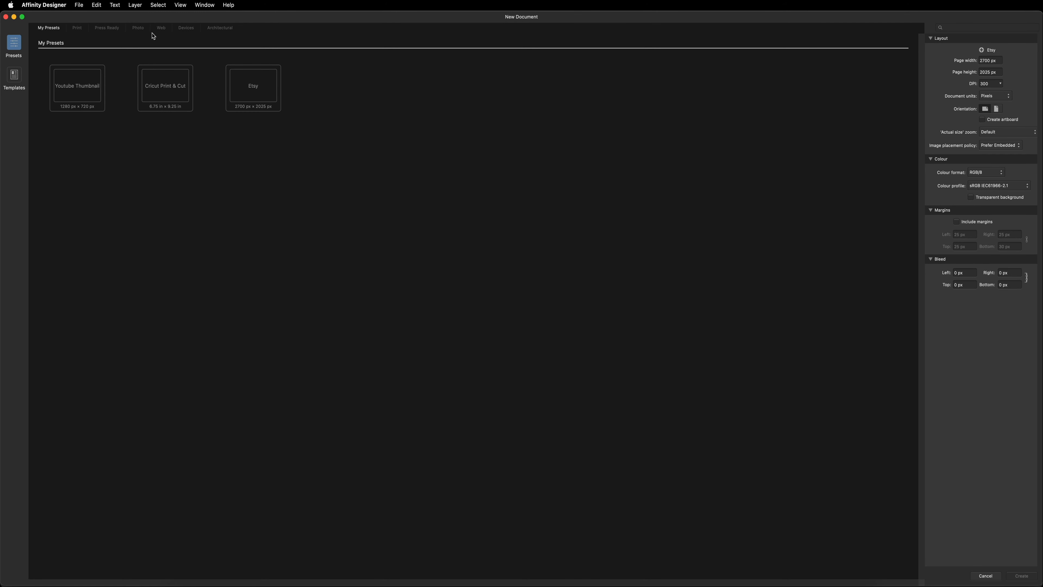
{"action": "left_click", "coordinate": [251, 75]}
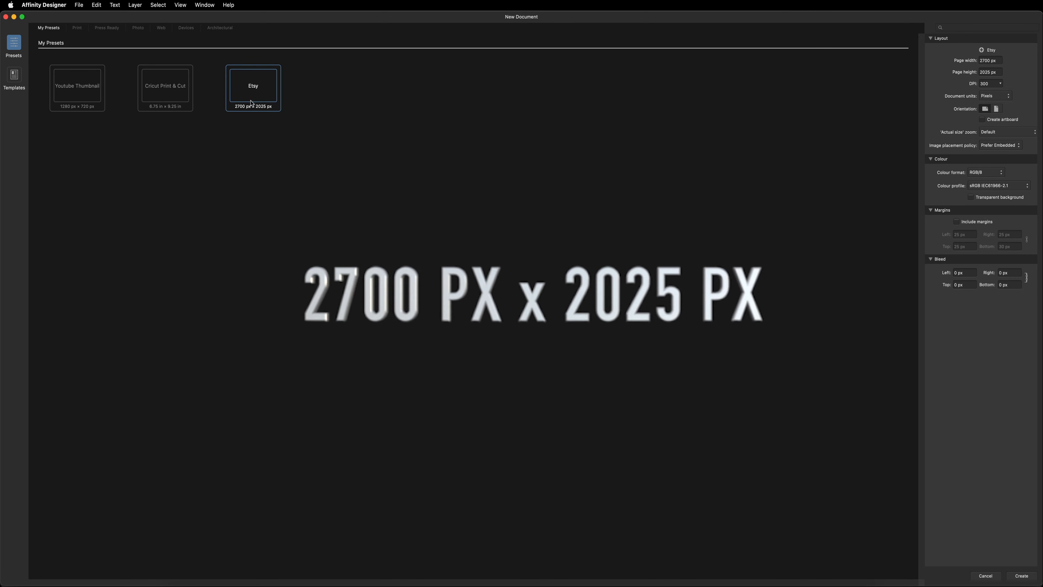
{"action": "double_click", "coordinate": [261, 92]}
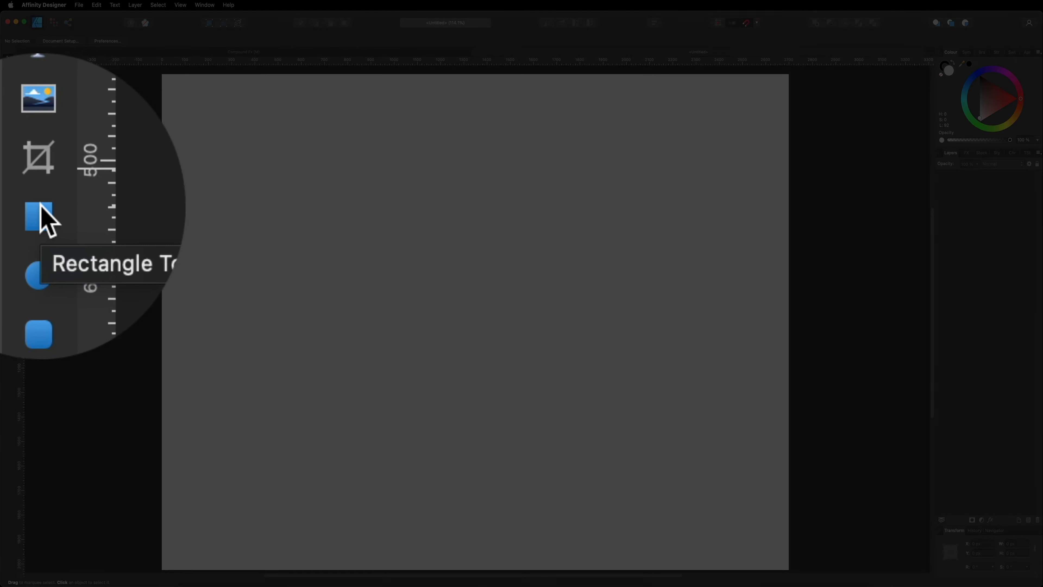
Draw a 2700 x 2025 px rectangle covering the whole page and fill it with a medium blue (H 229, S 48, L 65)
{"action": "left_click", "coordinate": [8, 209]}
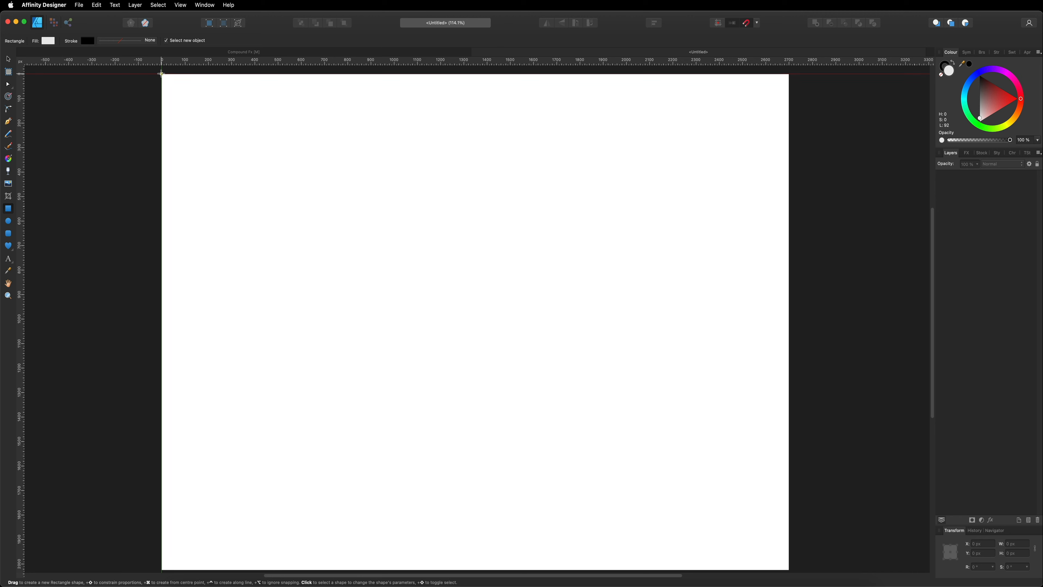
{"action": "left_click_drag", "start_coordinate": [161, 74], "coordinate": [788, 549]}
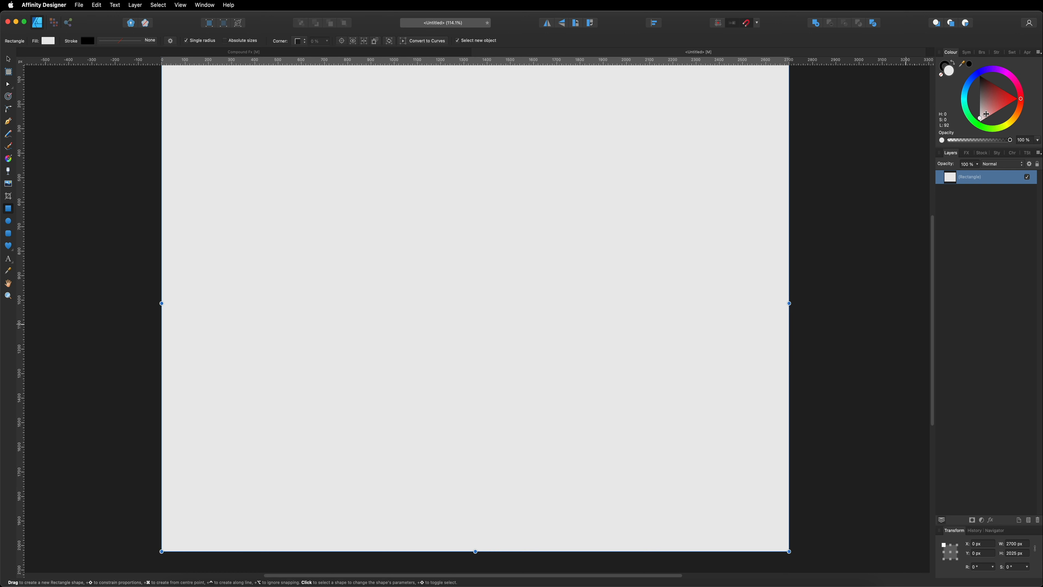
{"action": "left_click_drag", "start_coordinate": [971, 80], "coordinate": [999, 96]}
{"action": "left_click", "coordinate": [998, 104]}
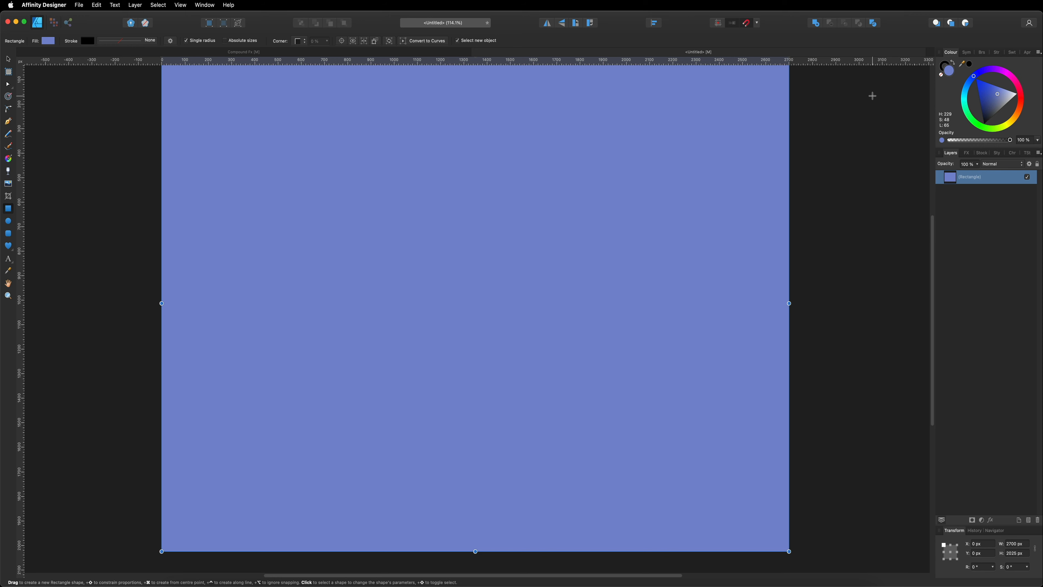
Add the artistic text "COOL" on the blue background and set its font to Impact
{"action": "scroll", "coordinate": [872, 96], "scroll_direction": "down", "scroll_amount": 2}
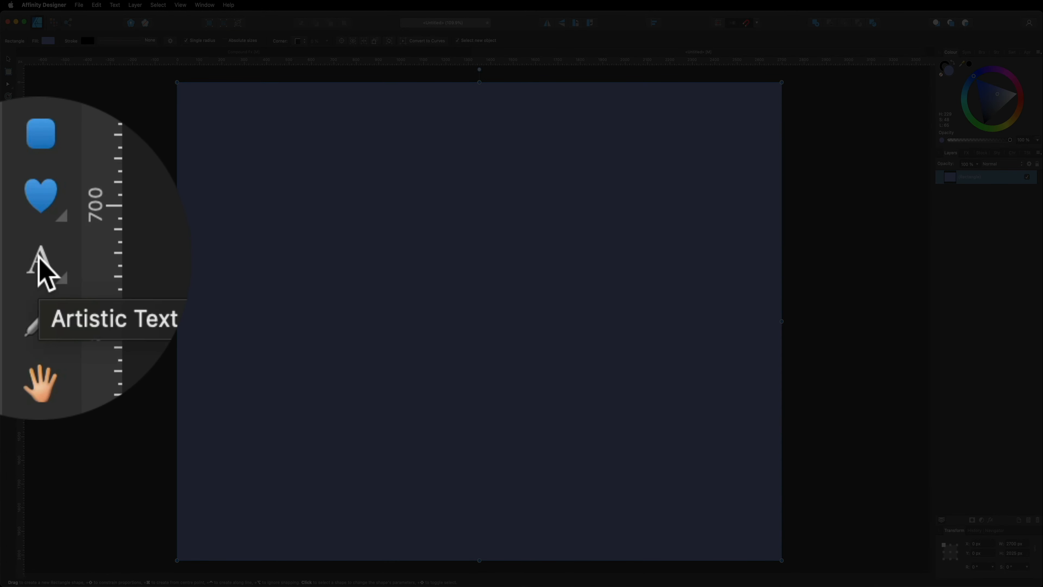
{"action": "left_click", "coordinate": [8, 259]}
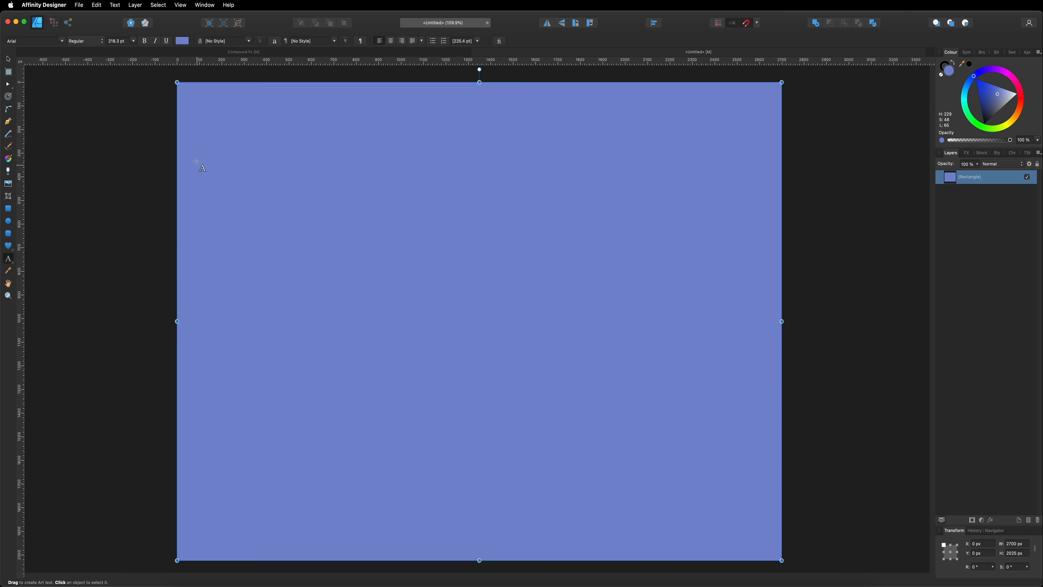
{"action": "left_click_drag", "start_coordinate": [196, 161], "coordinate": [219, 320]}
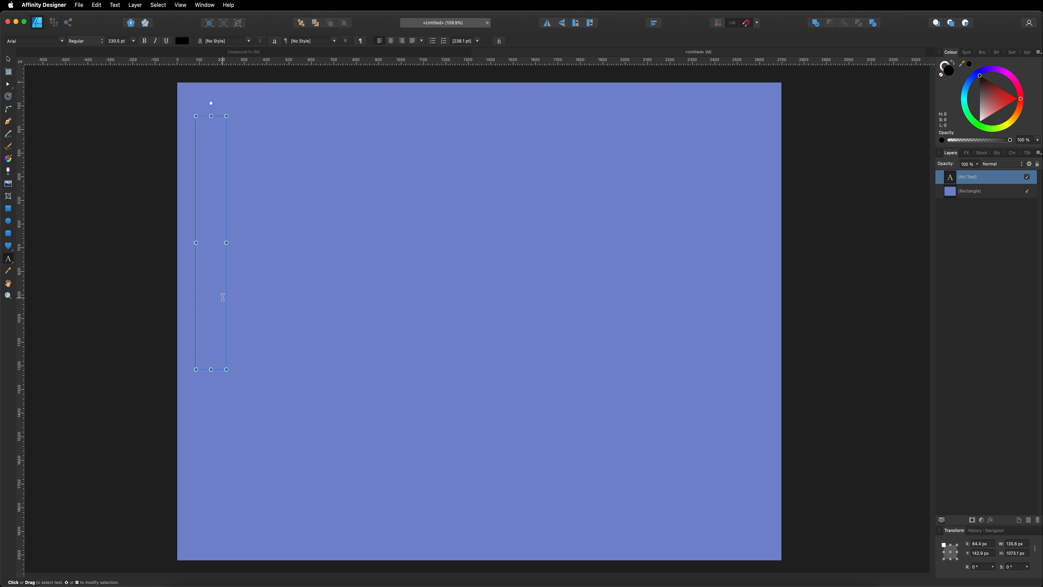
{"action": "type", "text": "COOL"}
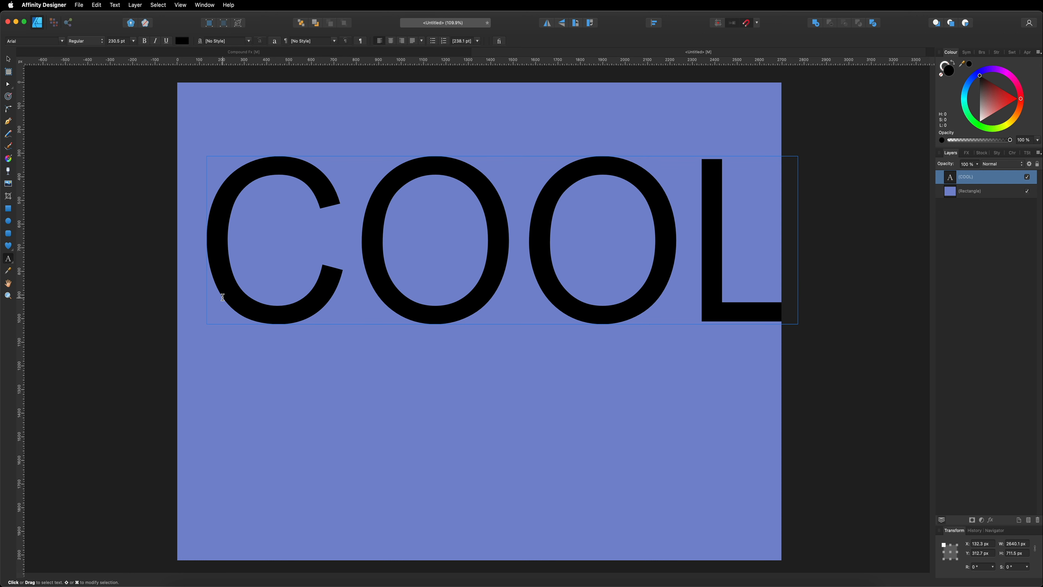
{"action": "key", "text": "super+a"}
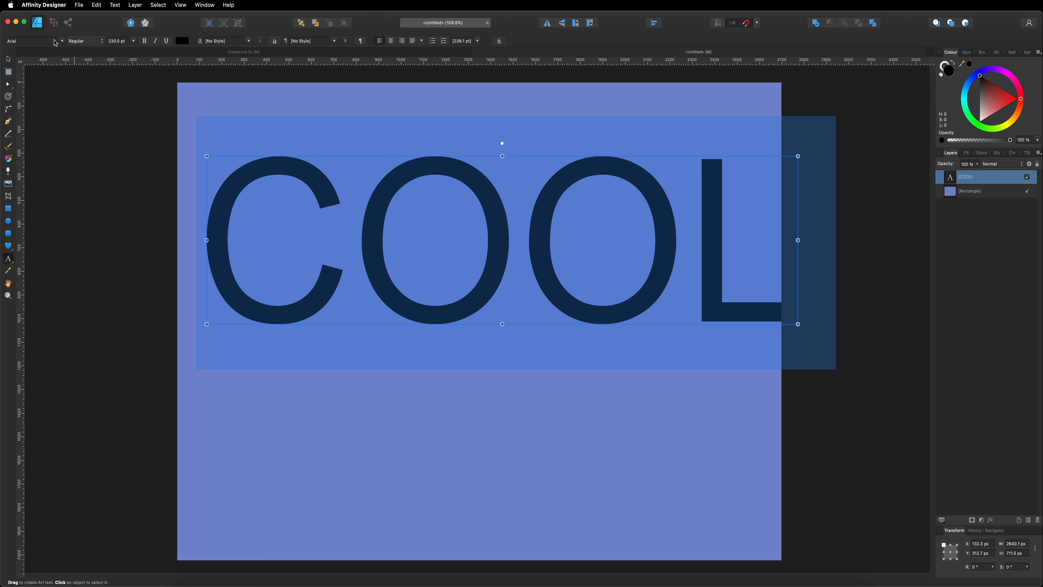
{"action": "left_click", "coordinate": [63, 41]}
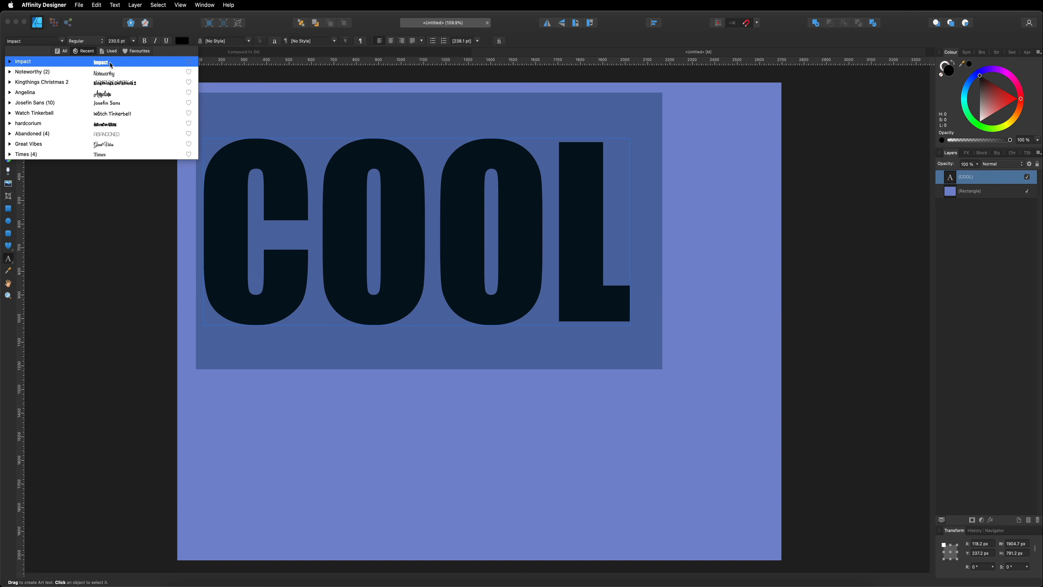
{"action": "left_click", "coordinate": [110, 62]}
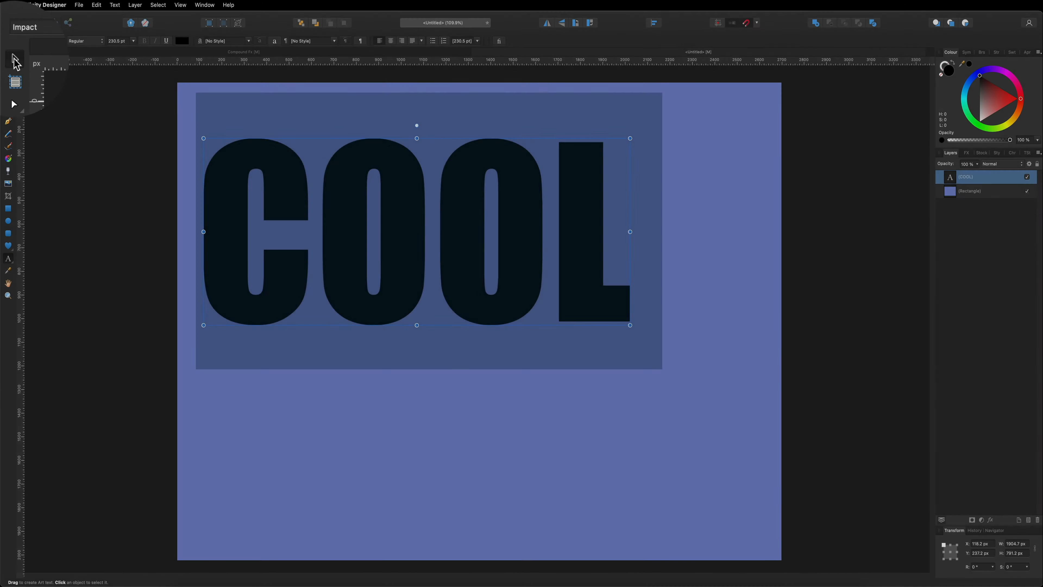
Enlarge the COOL text proportionally to about 2582 px wide and centre it on the page
{"action": "left_click", "coordinate": [8, 59]}
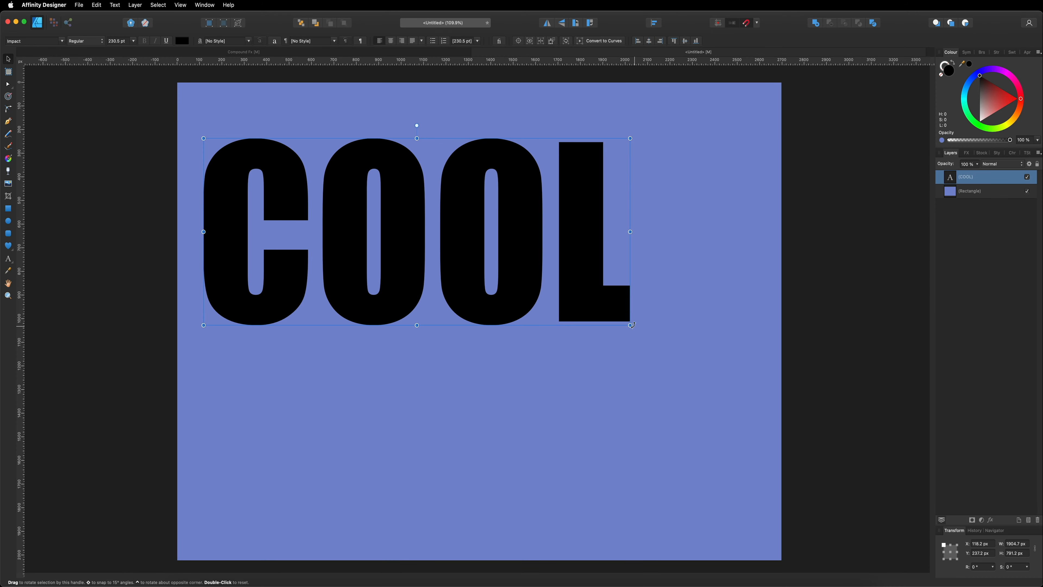
{"action": "left_click_drag", "start_coordinate": [630, 325], "coordinate": [737, 512]}
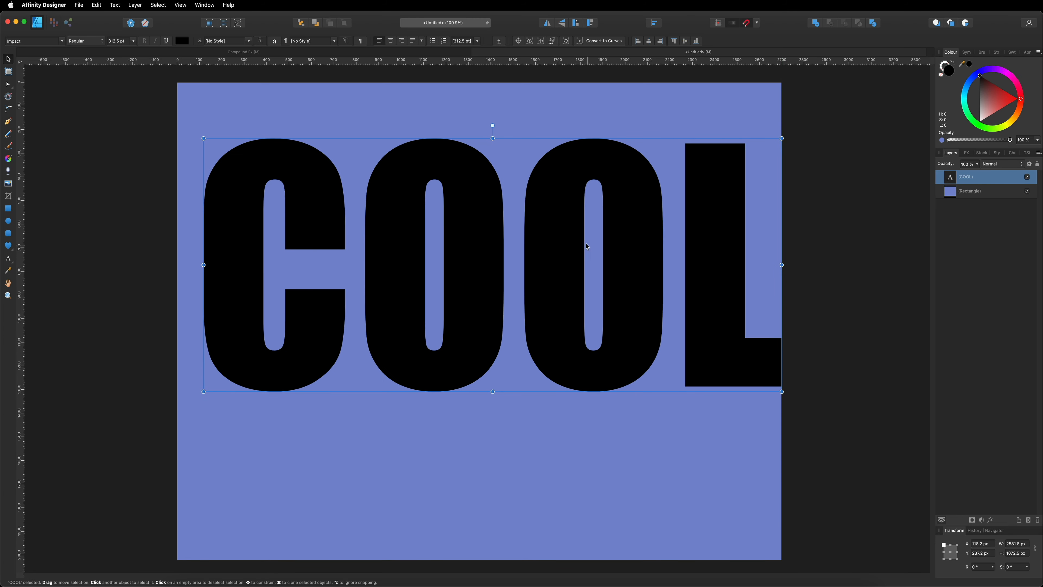
{"action": "left_click_drag", "start_coordinate": [553, 230], "coordinate": [539, 285]}
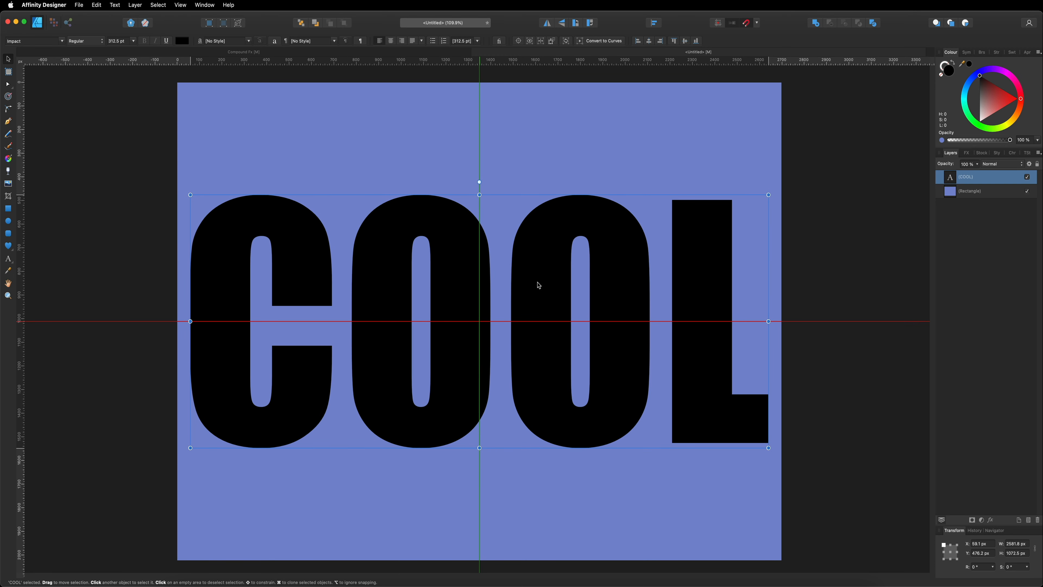
{"action": "left_click_drag", "start_coordinate": [539, 286], "coordinate": [539, 285]}
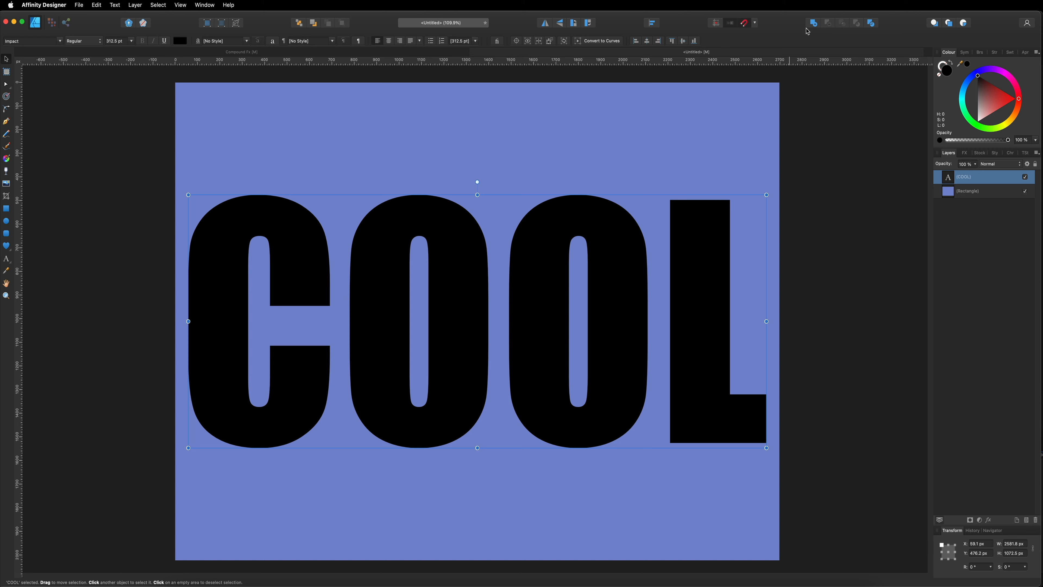
Try a compound Add and a plain Add on the COOL text to compare the resulting layers, undoing each
{"action": "left_click", "coordinate": [815, 25]}
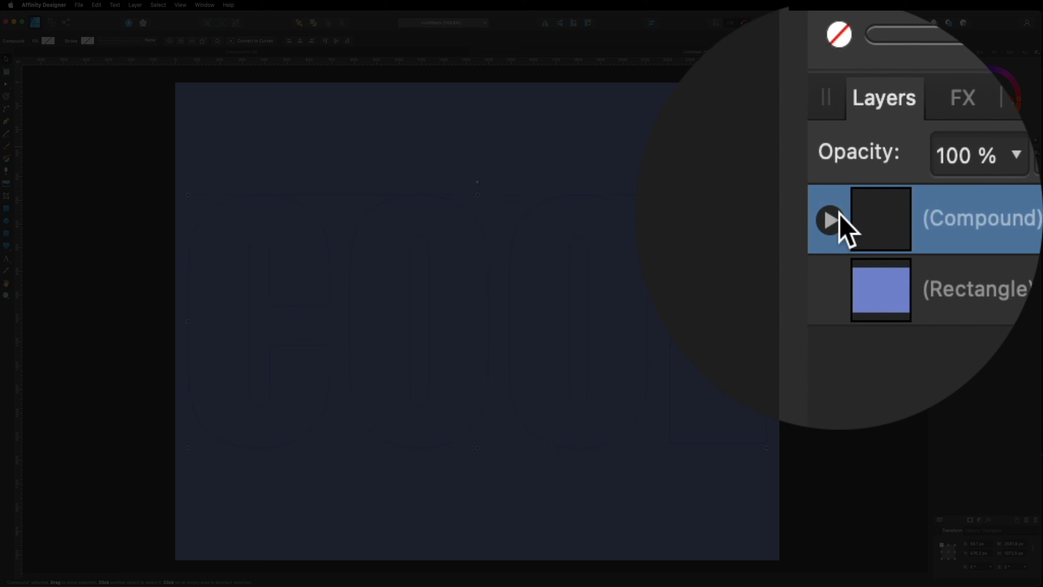
{"action": "left_click", "coordinate": [838, 213]}
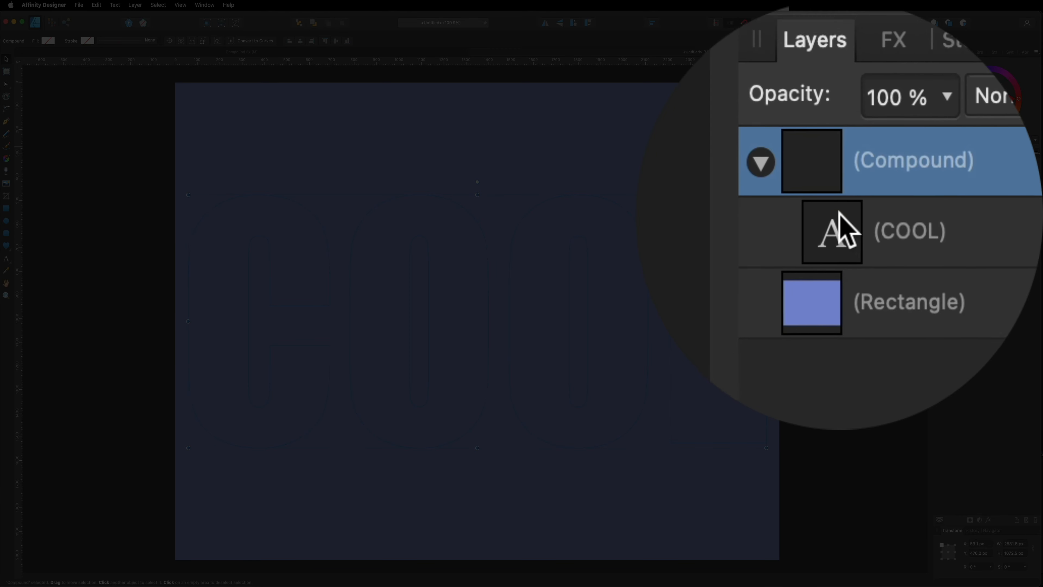
{"action": "left_click", "coordinate": [839, 215]}
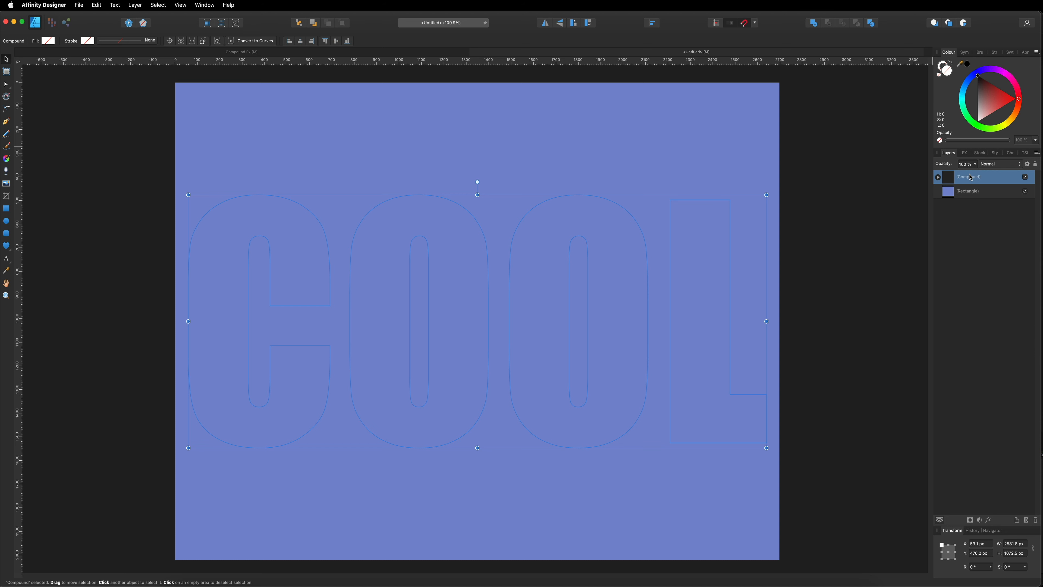
{"action": "key", "text": "super+z"}
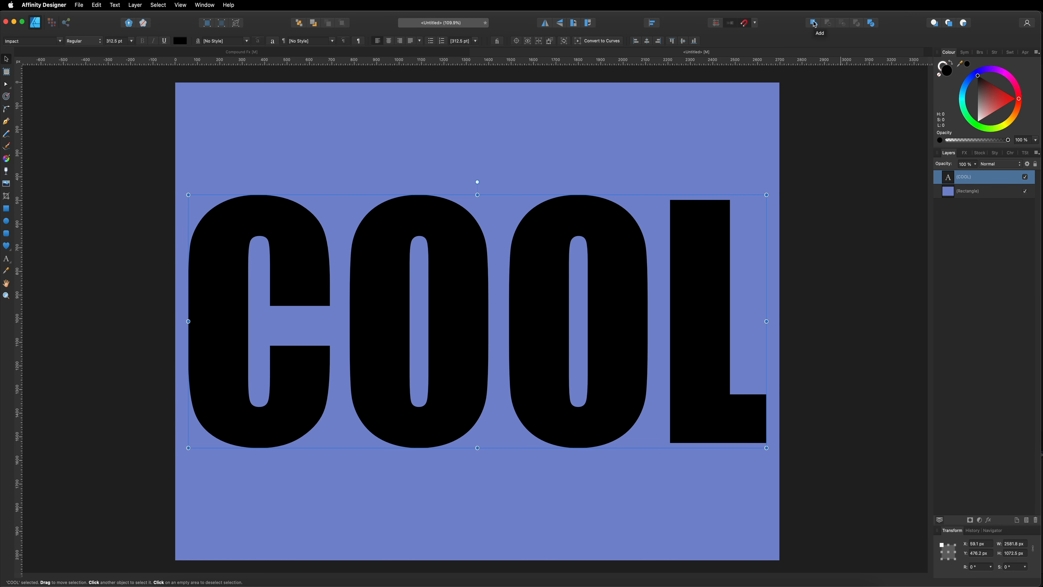
{"action": "left_click", "coordinate": [814, 23]}
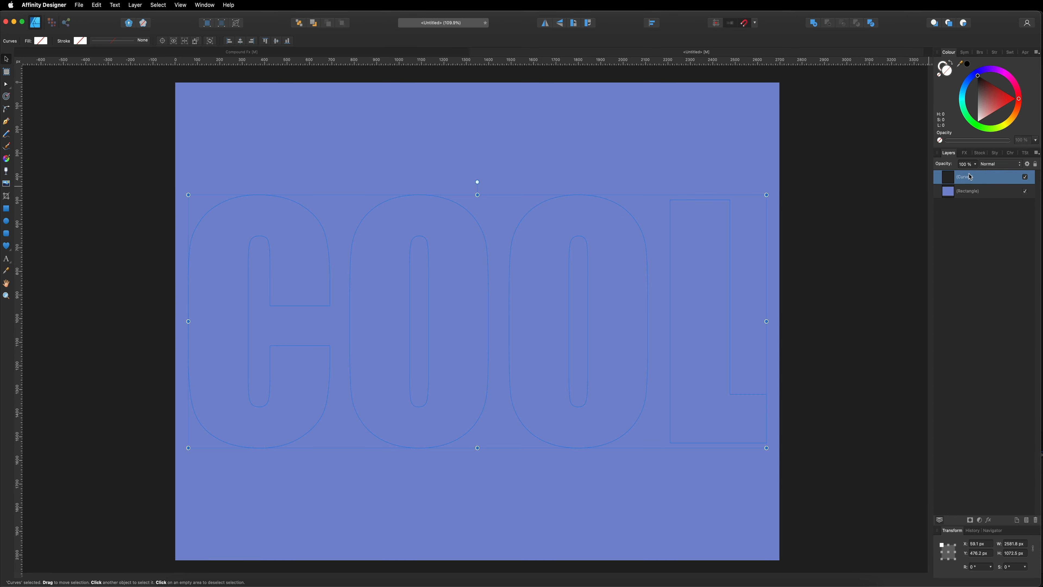
{"action": "key", "text": "super+z"}
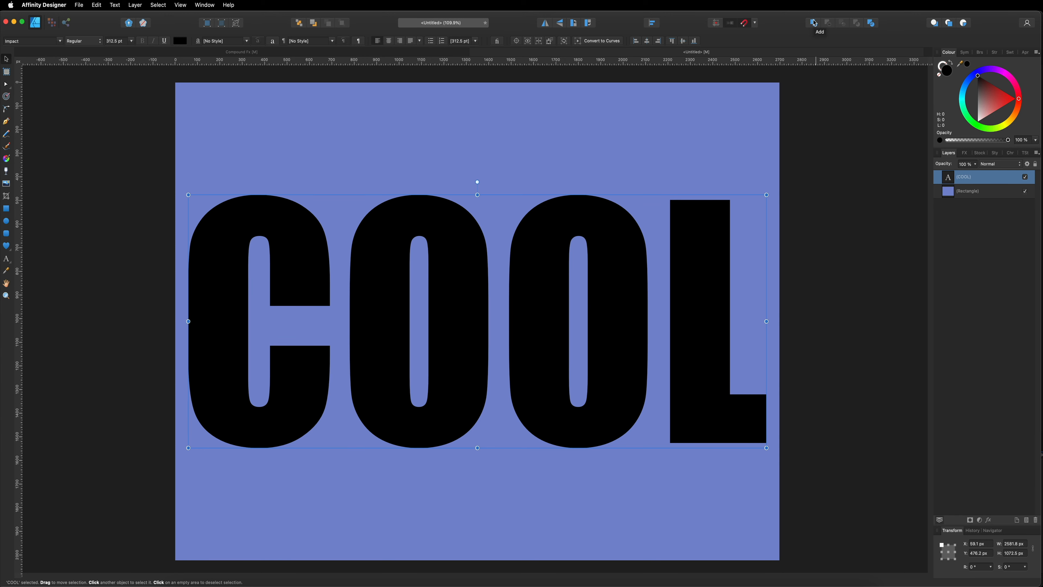
Convert the COOL text into a compound shape with the Add operation and fill the compound layer with black
{"action": "left_click", "coordinate": [814, 24]}
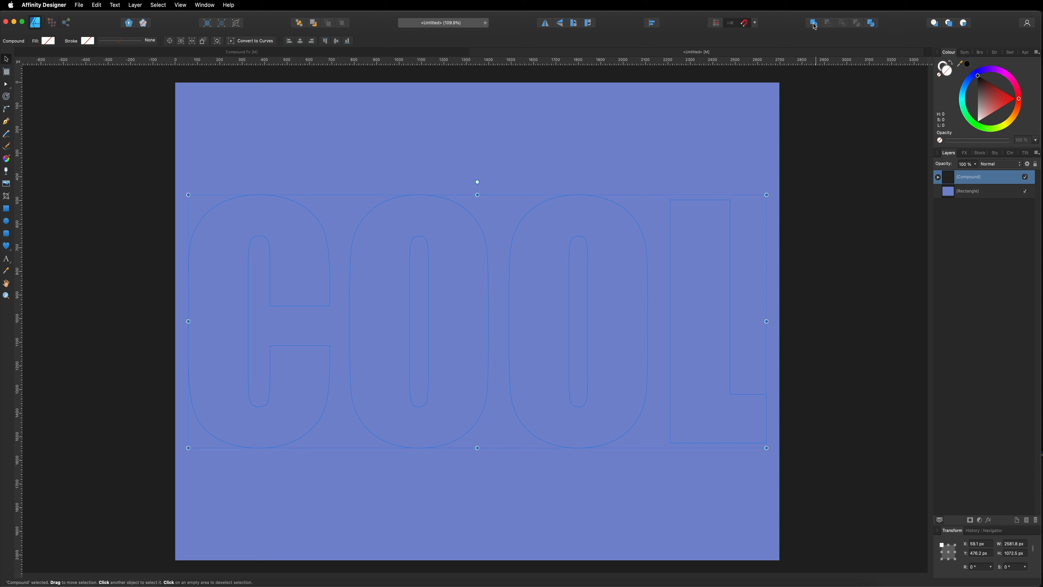
{"action": "left_click", "coordinate": [939, 178]}
{"action": "left_click", "coordinate": [957, 191]}
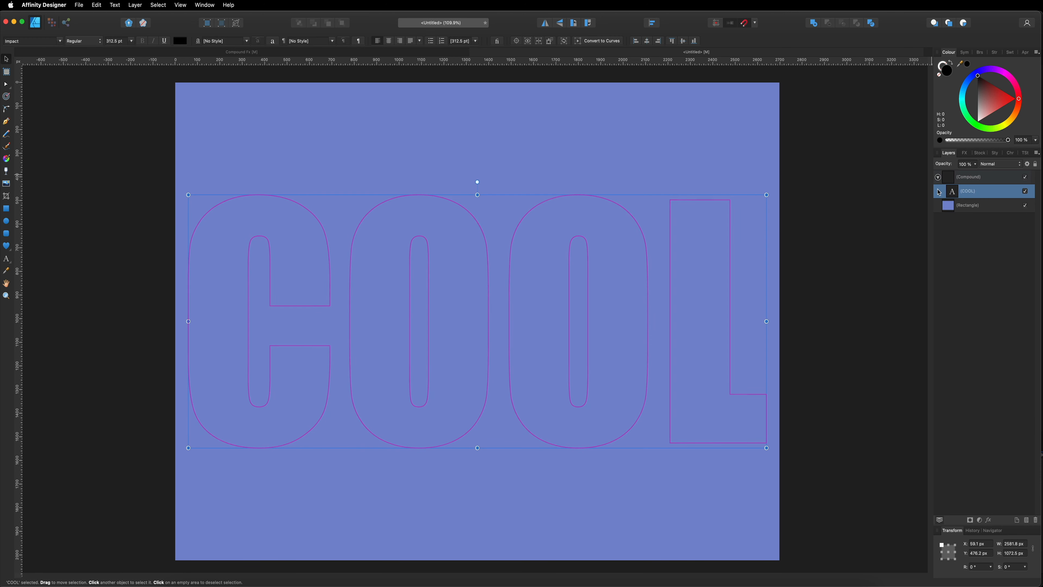
{"action": "left_click", "coordinate": [960, 180]}
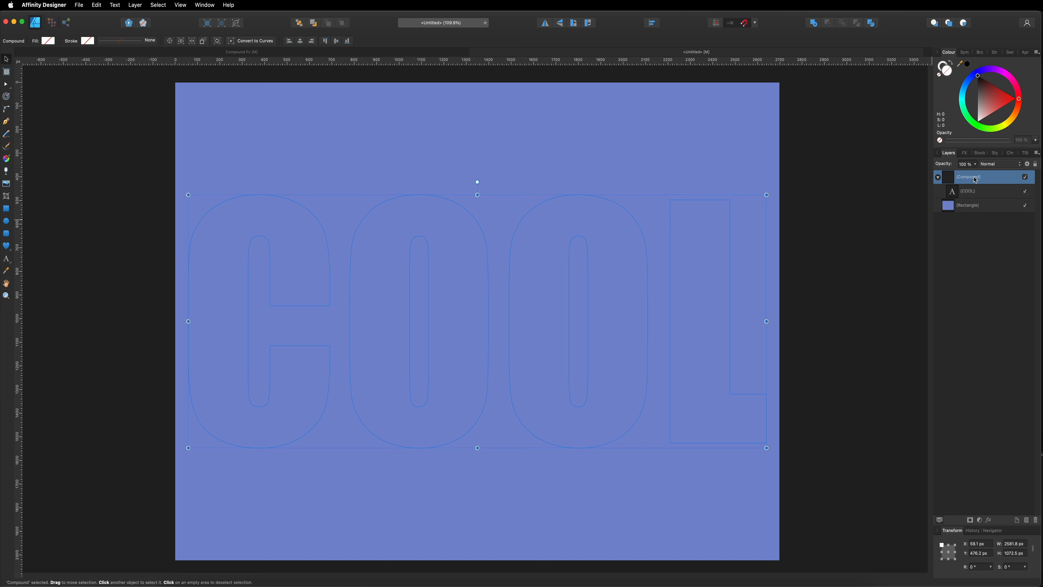
{"action": "left_click", "coordinate": [981, 85]}
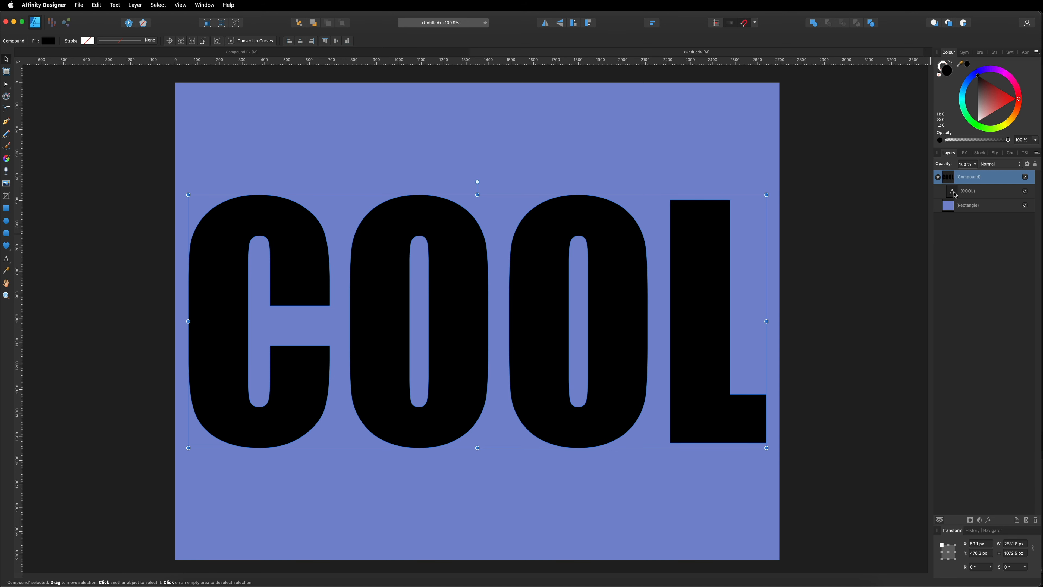
Try replacing the COOL text inside the compound with DFG, and undo the replacement
{"action": "left_click", "coordinate": [953, 195]}
{"action": "key", "text": "t"}
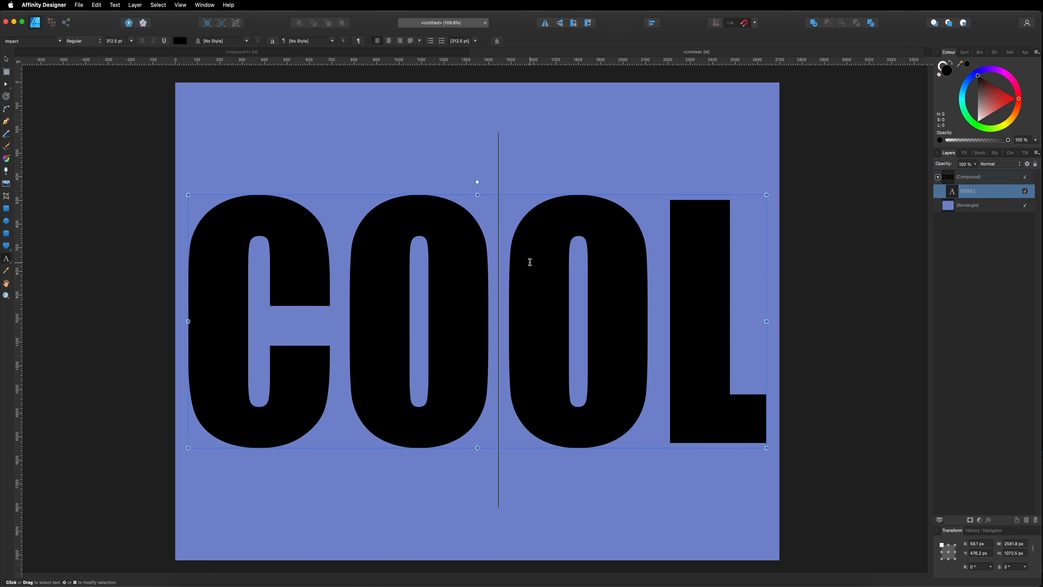
{"action": "type", "text": "DFG"}
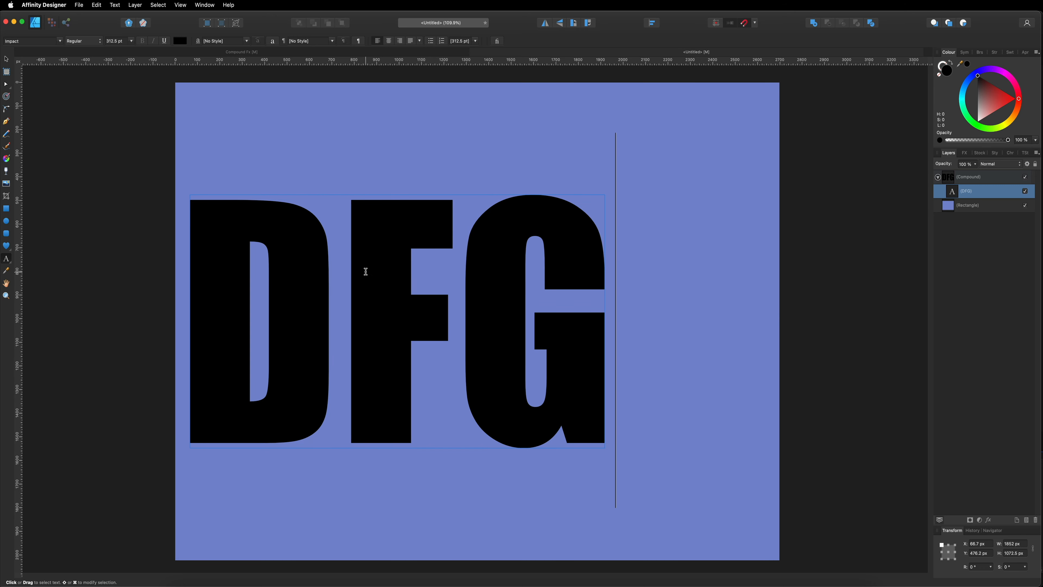
{"action": "key", "text": "super+z"}
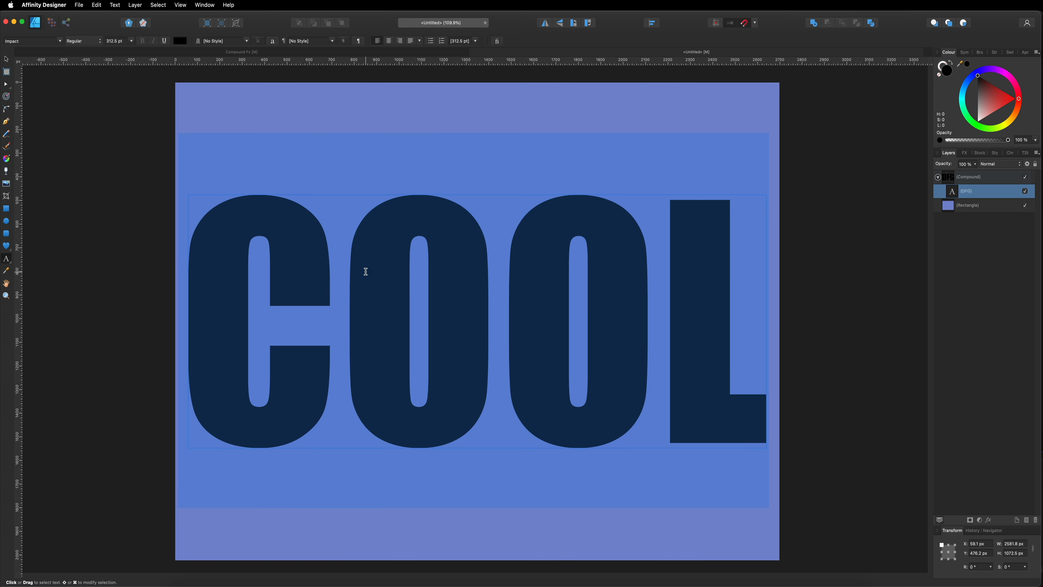
{"action": "key", "text": "Escape"}
{"action": "left_click", "coordinate": [7, 60]}
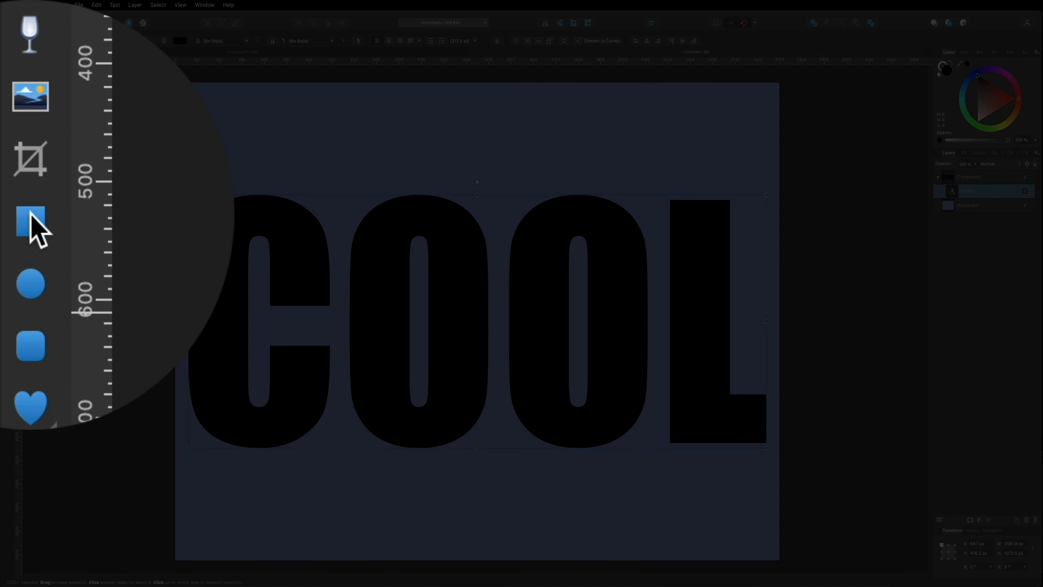
Draw a narrow vertical rectangle about 69 px wide and 1008 px tall inside the L's stem and set its compound operation to Subtract
{"action": "left_click", "coordinate": [6, 208]}
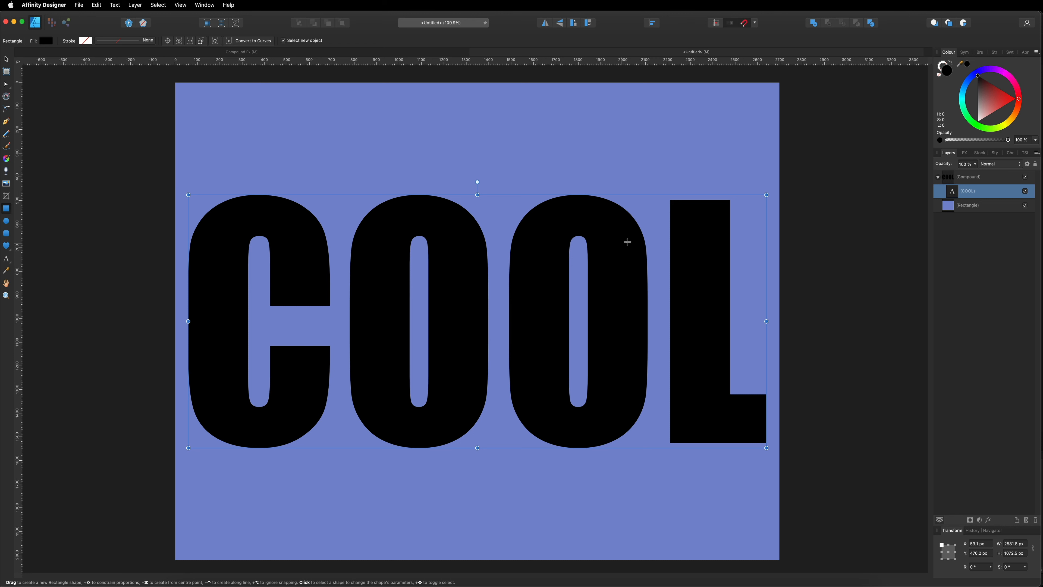
{"action": "left_click_drag", "start_coordinate": [673, 202], "coordinate": [689, 440]}
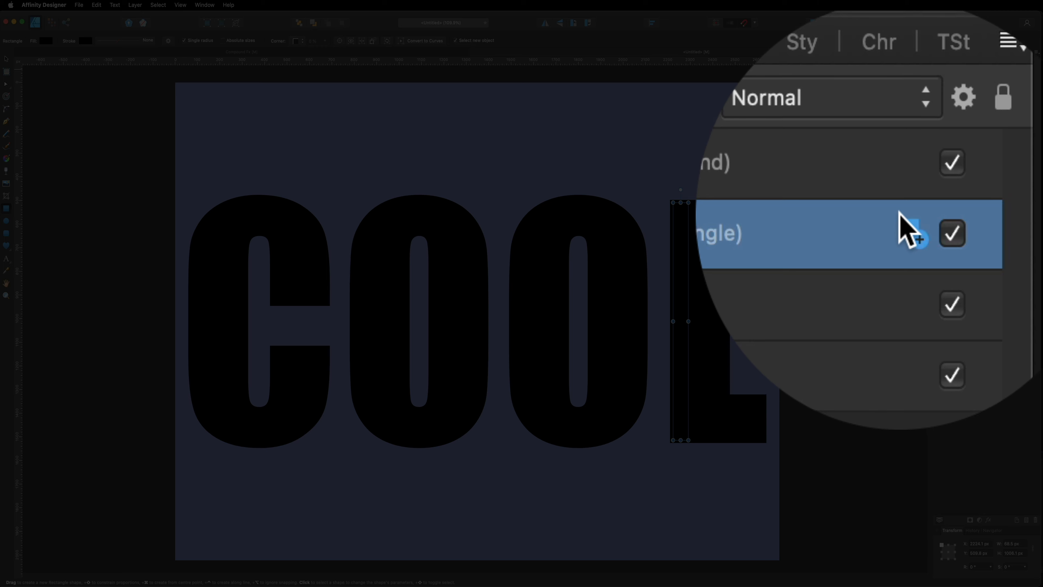
{"action": "left_click", "coordinate": [911, 216]}
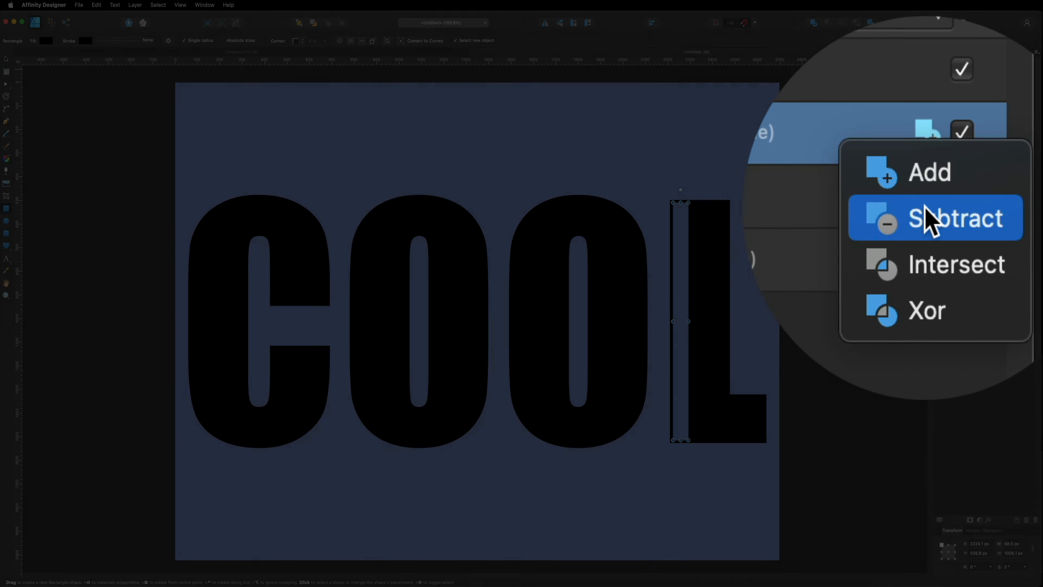
{"action": "left_click", "coordinate": [925, 316]}
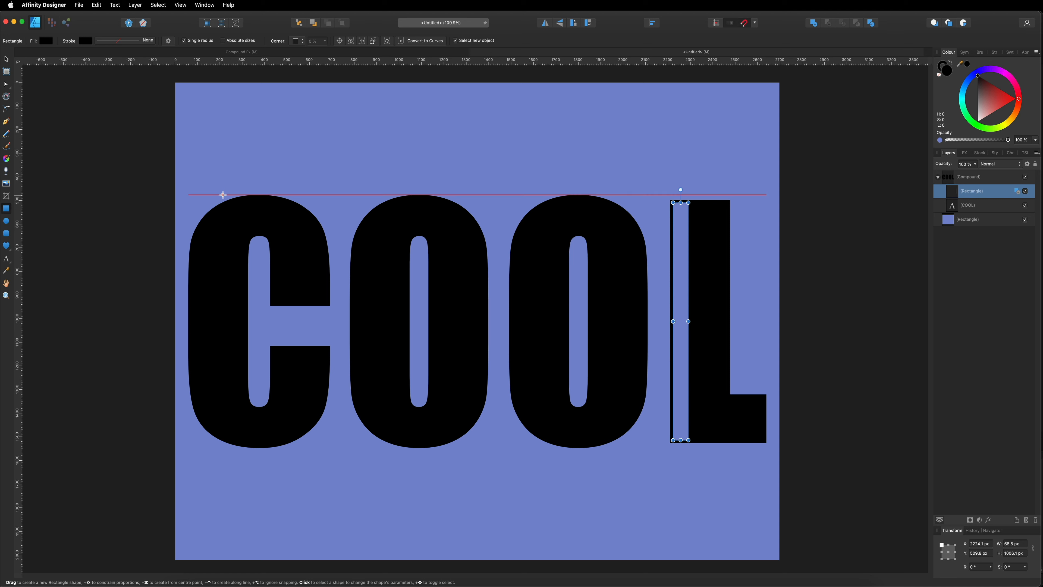
Shorten the subtracted rectangle to about 997 px tall and position it just inside the left edge of the L's stem
{"action": "left_click", "coordinate": [6, 58]}
{"action": "mouse_move", "coordinate": [679, 253]}
{"action": "left_mouse_down"}
{"action": "mouse_move", "coordinate": [715, 254]}
{"action": "mouse_move", "coordinate": [683, 254]}
{"action": "left_mouse_up"}
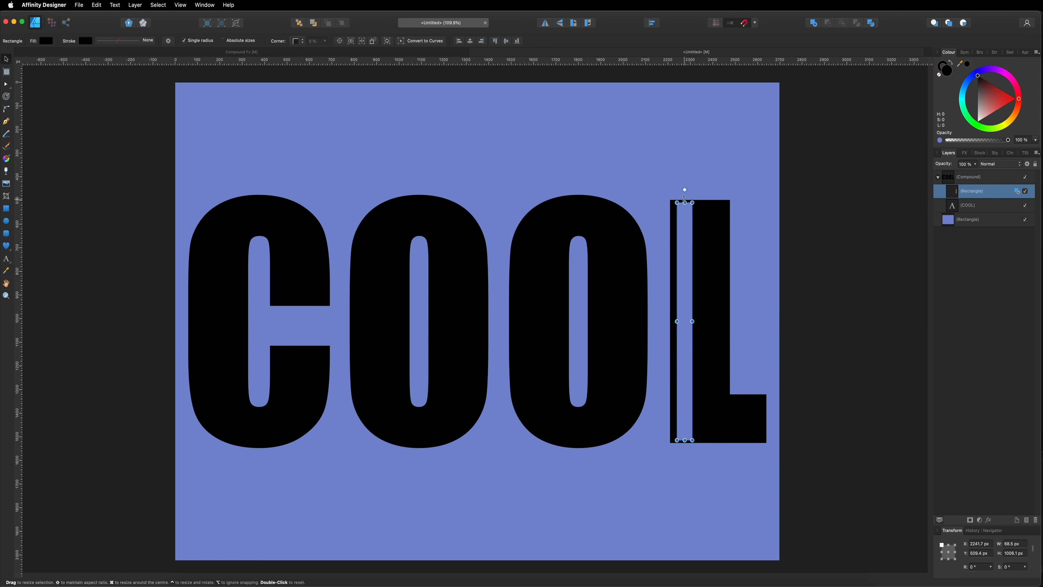
{"action": "mouse_move", "coordinate": [685, 202]}
{"action": "left_mouse_down"}
{"action": "mouse_move", "coordinate": [685, 245]}
{"action": "mouse_move", "coordinate": [685, 205]}
{"action": "left_mouse_up"}
{"action": "left_click_drag", "start_coordinate": [687, 252], "coordinate": [684, 247]}
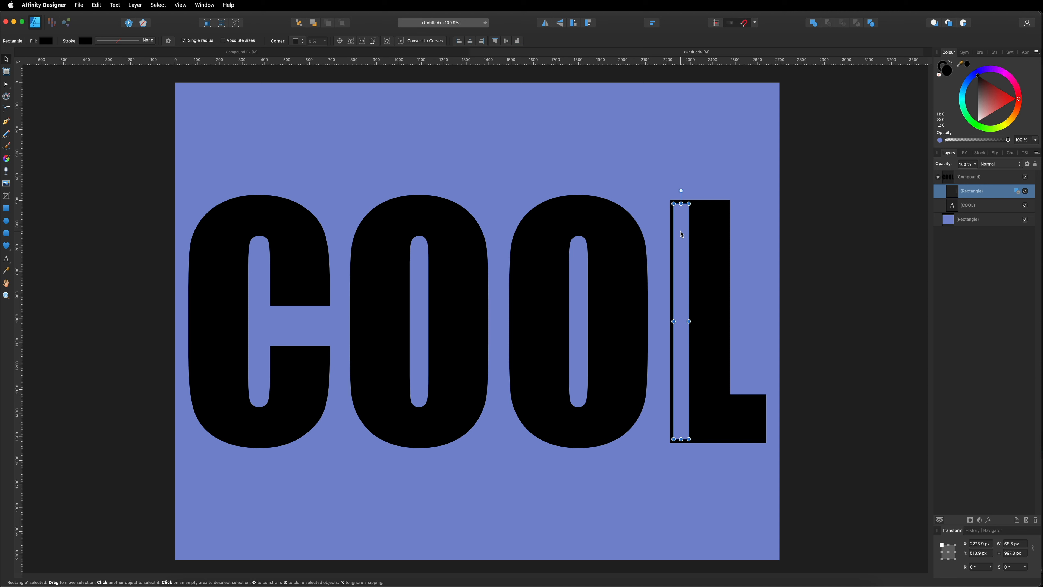
Duplicate the subtracted rectangle twice and place the copies side by side across the L's stem
{"action": "key", "text": "super+j"}
{"action": "left_click_drag", "start_coordinate": [681, 234], "coordinate": [702, 235]}
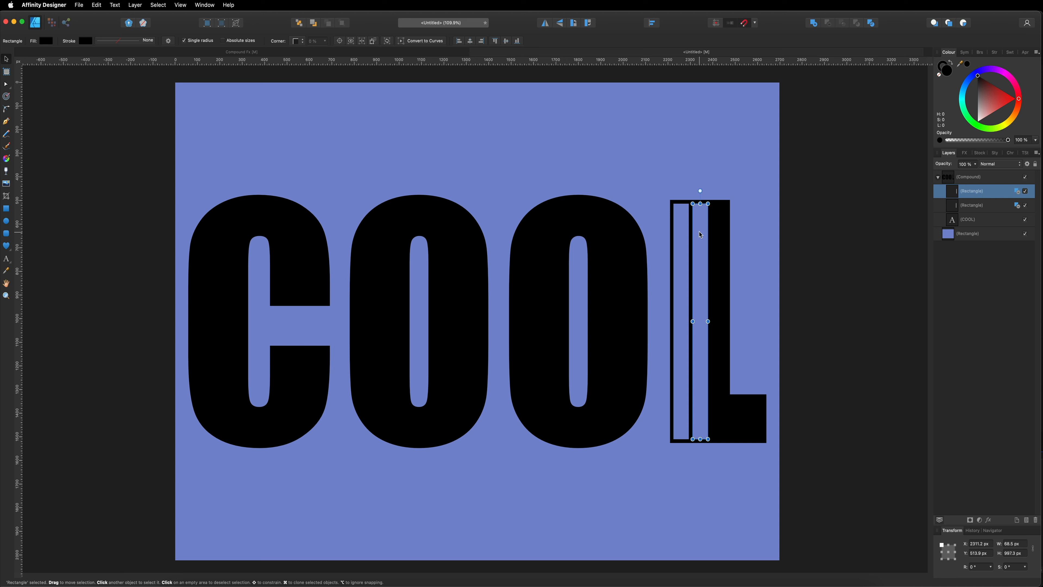
{"action": "key", "text": "super+j"}
{"action": "left_click_drag", "start_coordinate": [701, 234], "coordinate": [719, 236]}
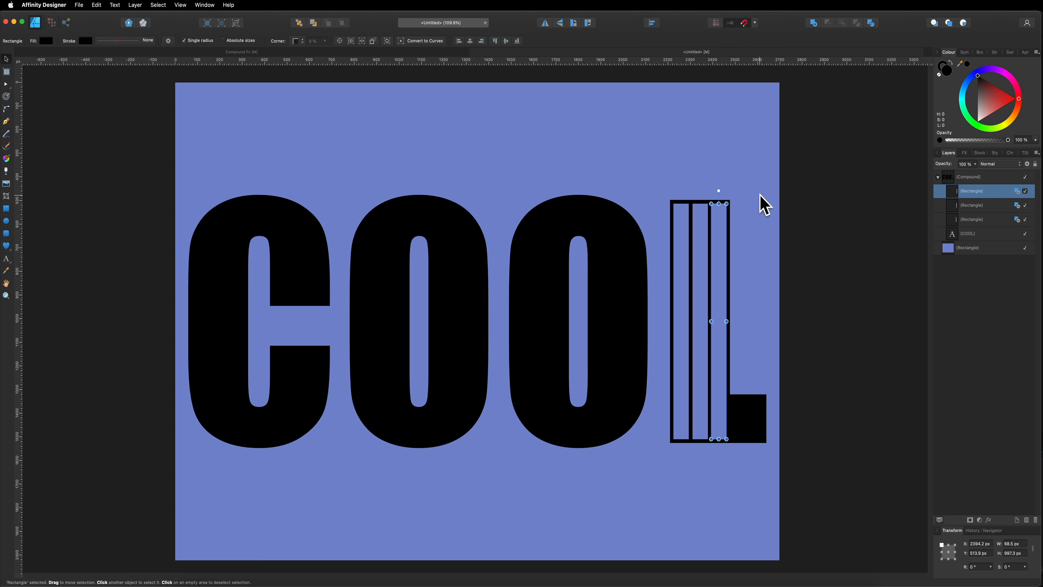
Space the three subtracted rectangles in the L horizontally with a manual gap of about 19 px instead of auto distribution
{"action": "left_click", "coordinate": [976, 206], "text": "shift"}
{"action": "left_click", "coordinate": [975, 220], "text": "shift"}
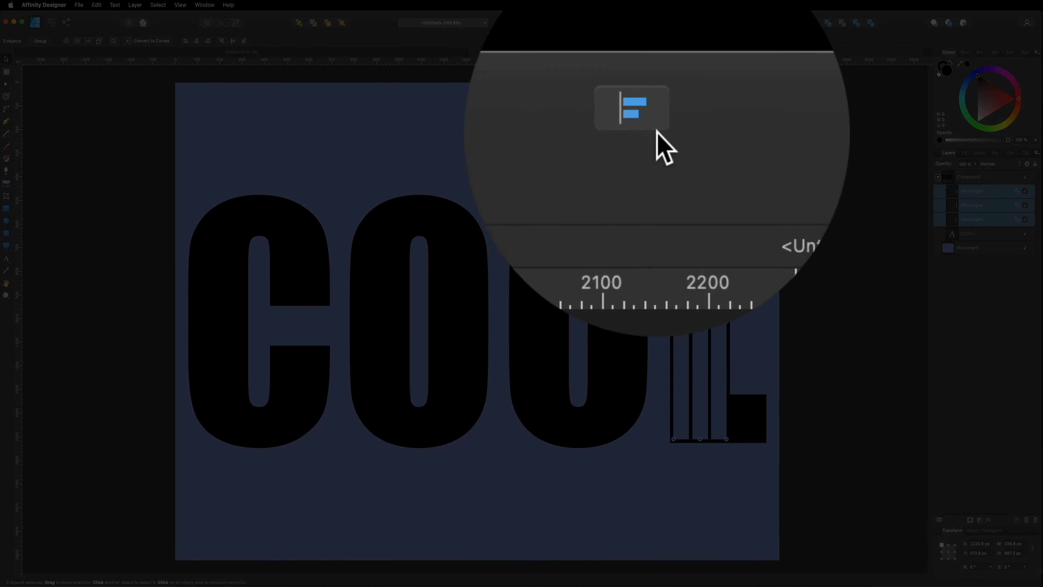
{"action": "left_click", "coordinate": [880, 27]}
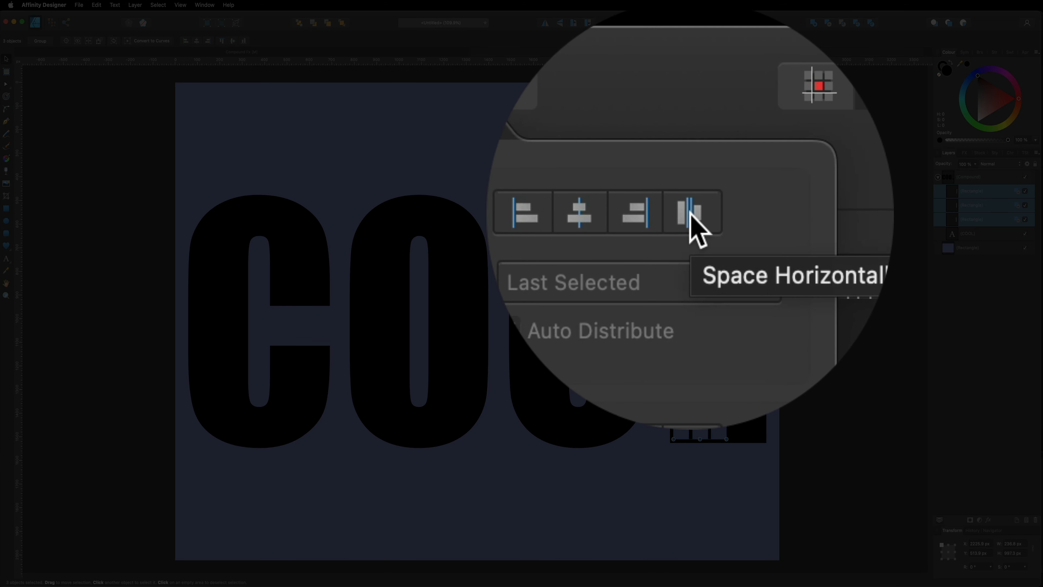
{"action": "left_click", "coordinate": [694, 218]}
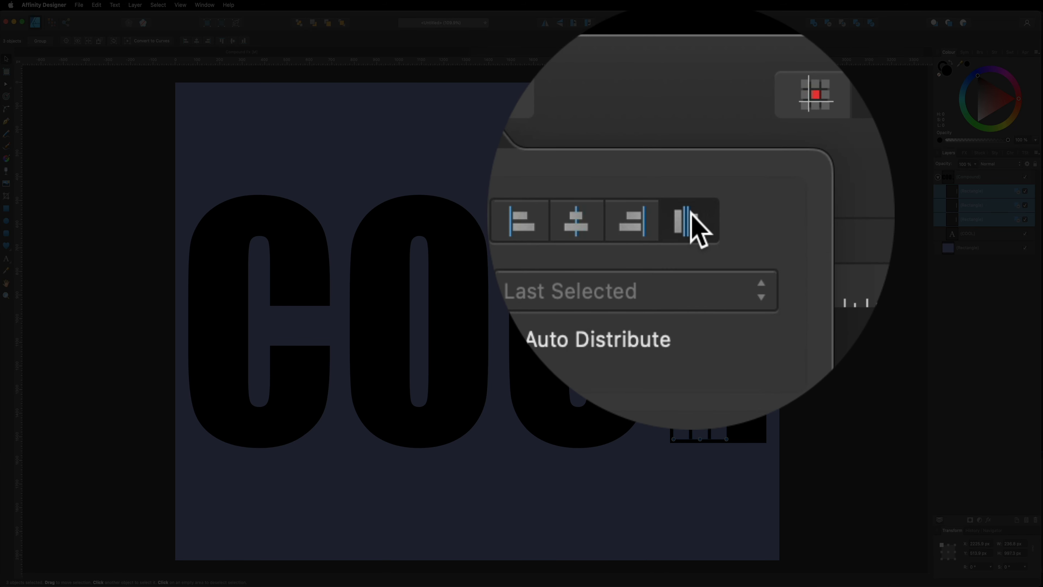
{"action": "left_click", "coordinate": [653, 214]}
{"action": "left_click", "coordinate": [646, 214]}
{"action": "left_click_drag", "start_coordinate": [645, 83], "coordinate": [647, 81]}
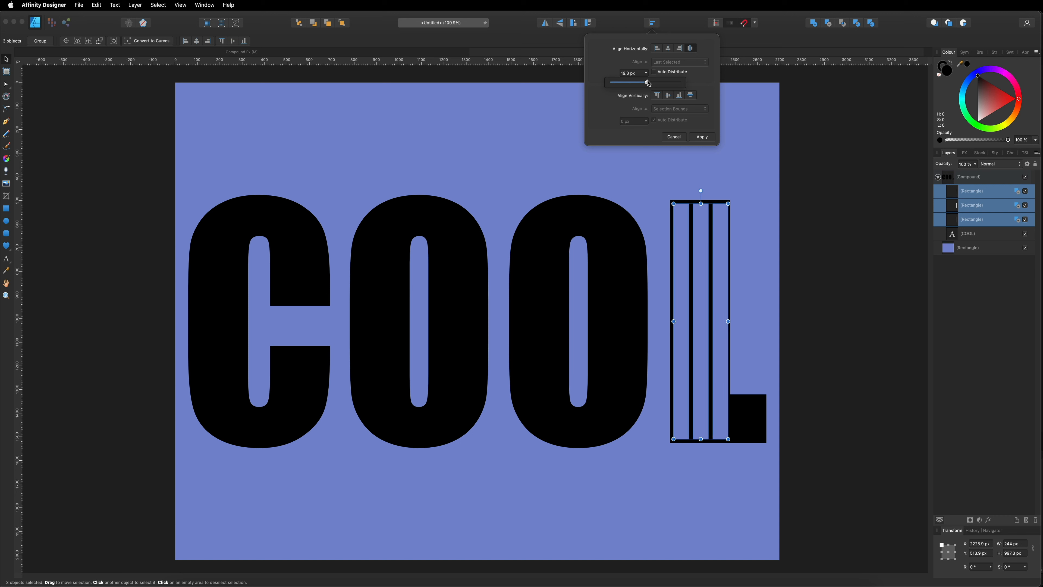
{"action": "left_click", "coordinate": [702, 137]}
Nudge the three strips slightly left within the L's stem and stretch them to about 1011 px tall
{"action": "left_click_drag", "start_coordinate": [705, 300], "coordinate": [704, 300]}
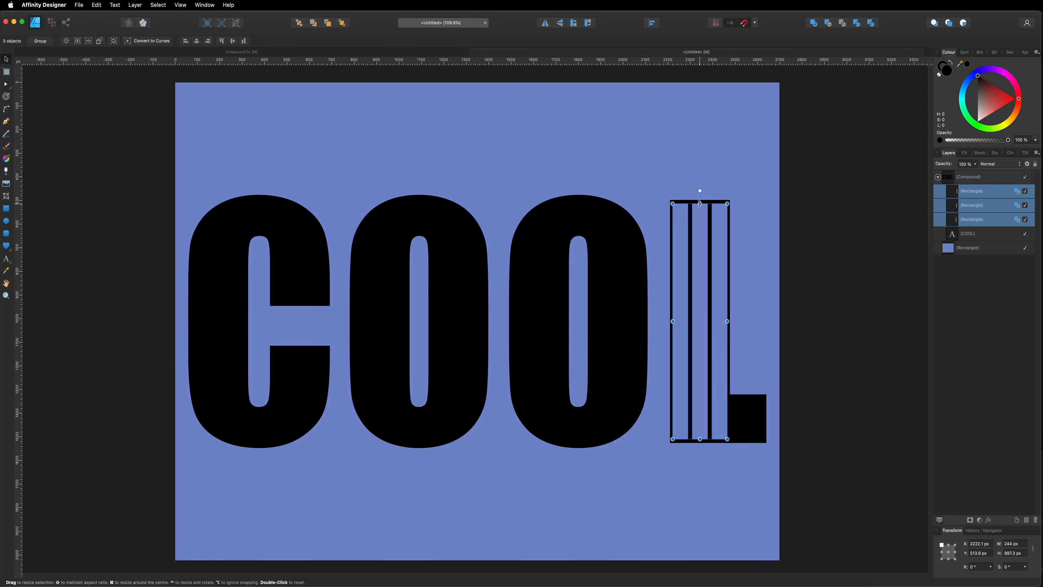
{"action": "left_click_drag", "start_coordinate": [701, 202], "coordinate": [701, 201]}
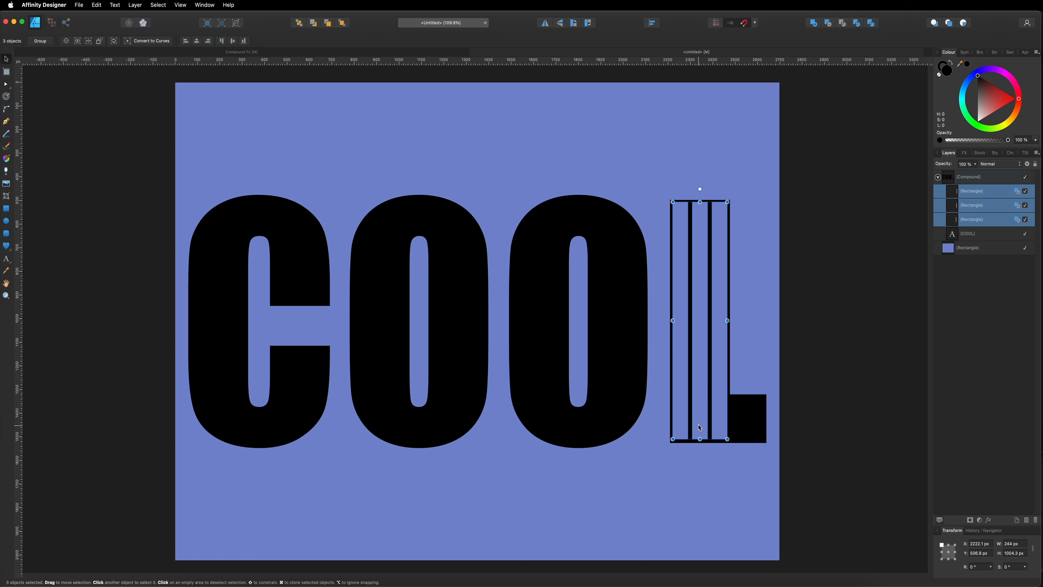
{"action": "left_click_drag", "start_coordinate": [700, 439], "coordinate": [700, 441]}
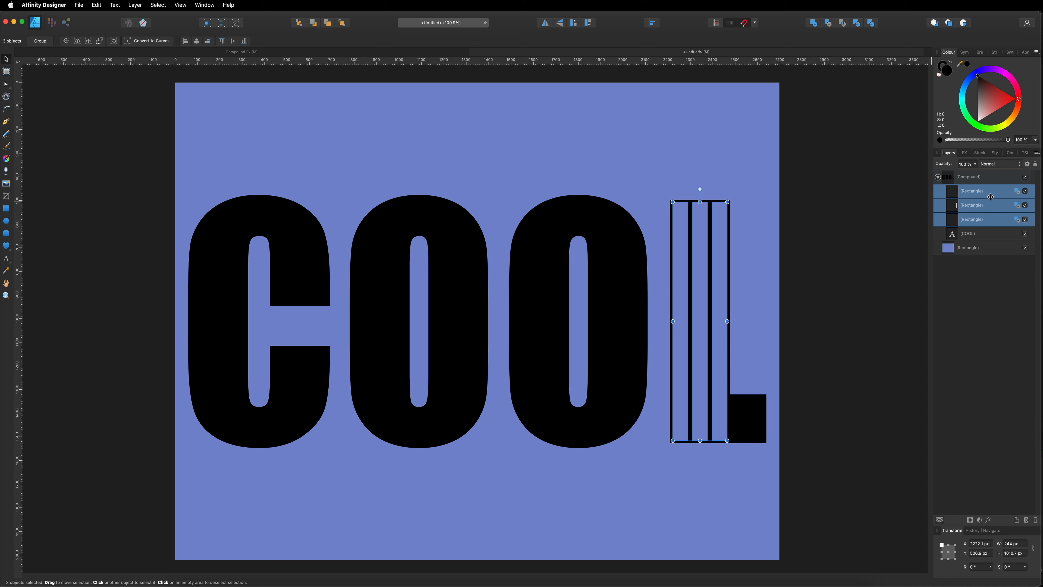
Duplicate the three strips onto the right side of the second O, resized to about 208 px wide and 710 px tall
{"action": "key", "text": "super+j"}
{"action": "left_click_drag", "start_coordinate": [697, 252], "coordinate": [614, 288]}
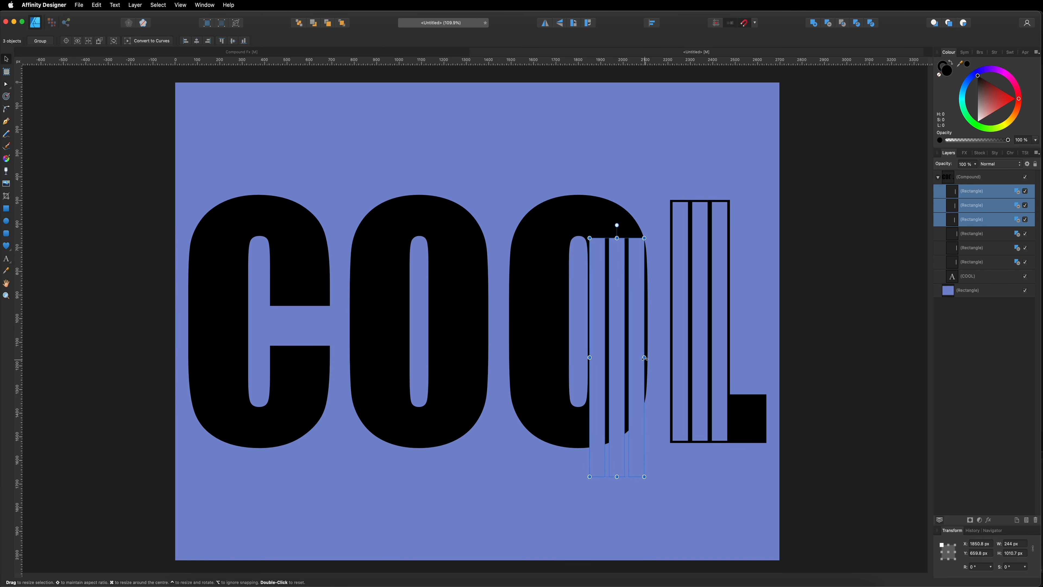
{"action": "left_click_drag", "start_coordinate": [643, 358], "coordinate": [640, 358]}
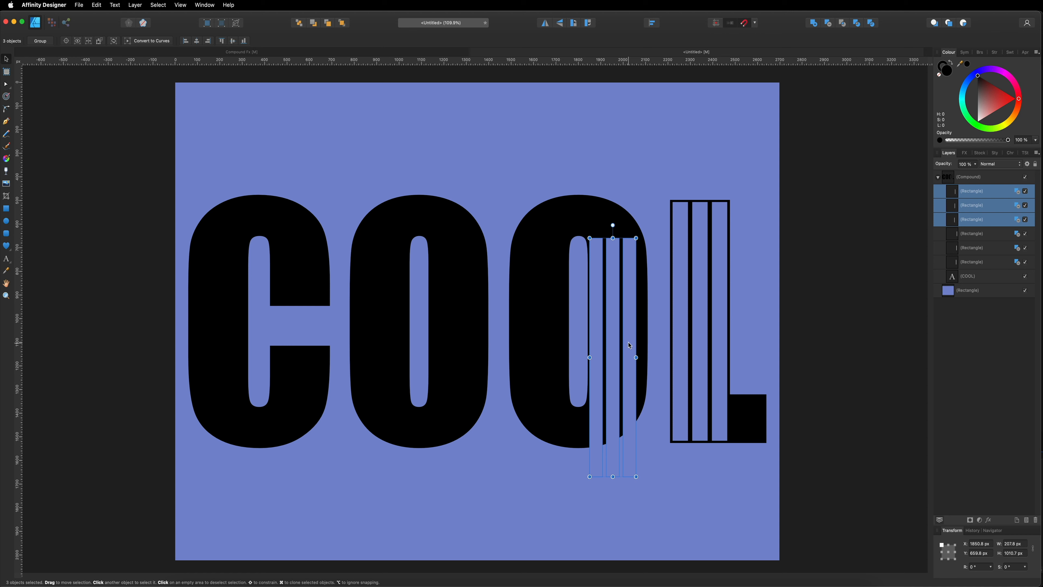
{"action": "left_click_drag", "start_coordinate": [616, 477], "coordinate": [618, 408]}
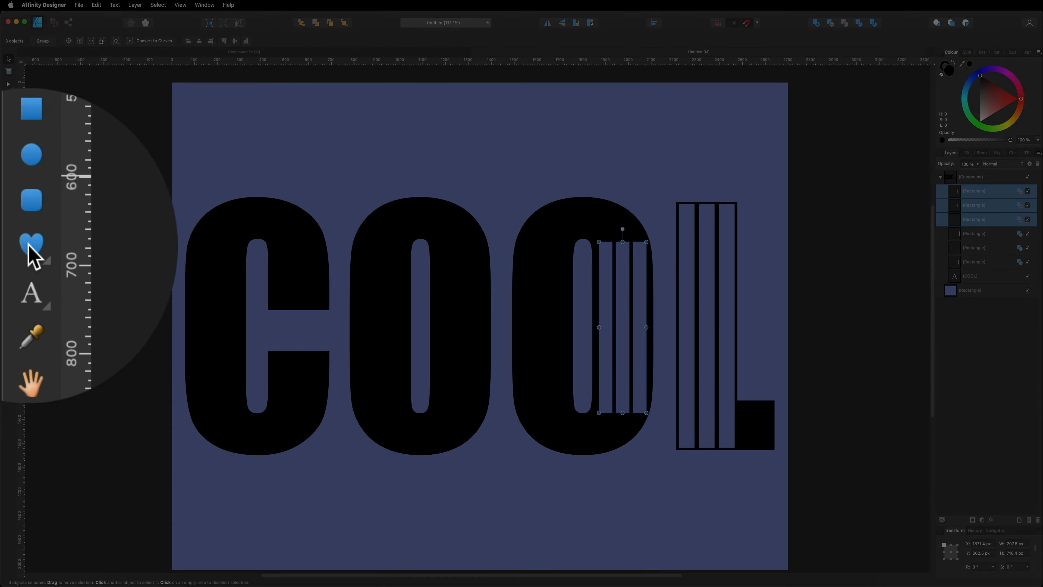
Draw a heart about 218 px wide inside the compound and position it at the upper left side of the second O
{"action": "left_click", "coordinate": [8, 245]}
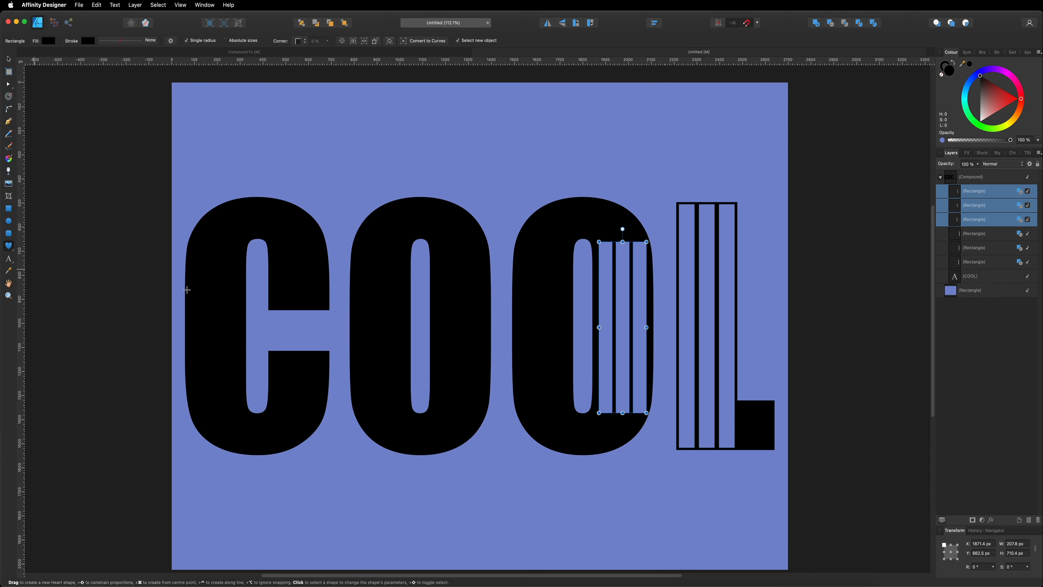
{"action": "left_click_drag", "start_coordinate": [522, 241], "coordinate": [555, 303]}
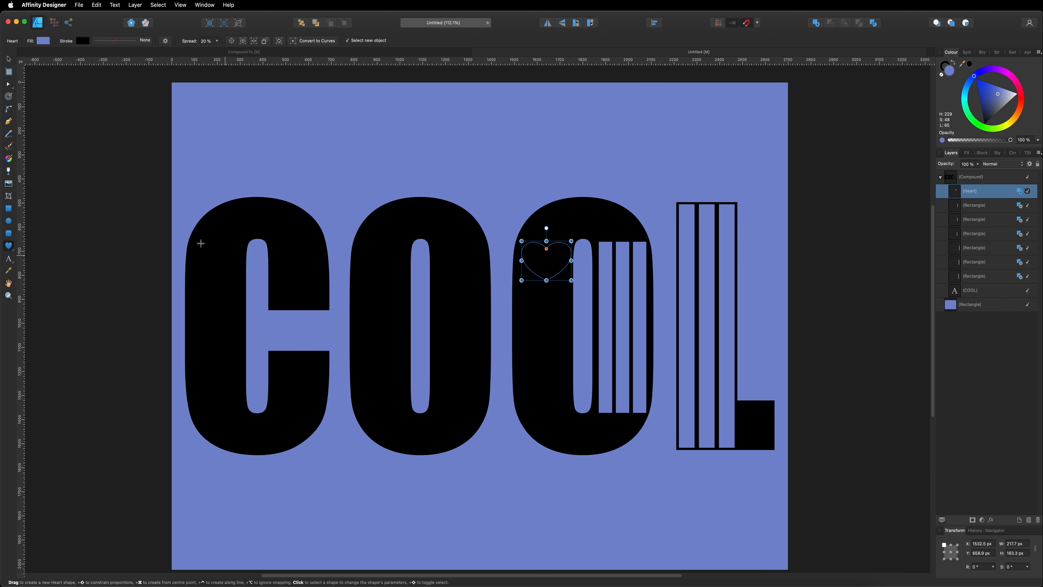
{"action": "left_click", "coordinate": [8, 59]}
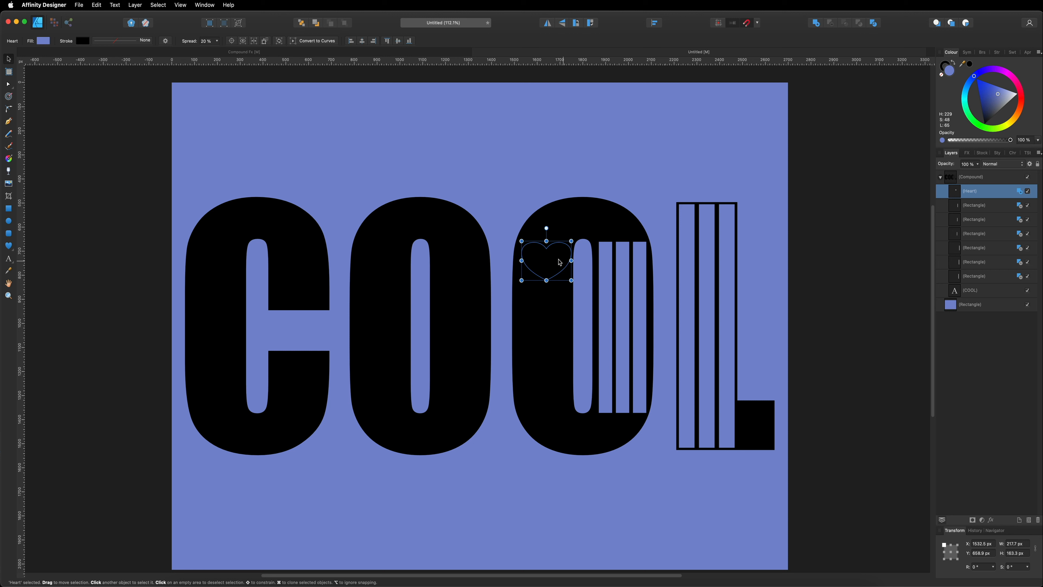
{"action": "left_click_drag", "start_coordinate": [553, 258], "coordinate": [550, 256]}
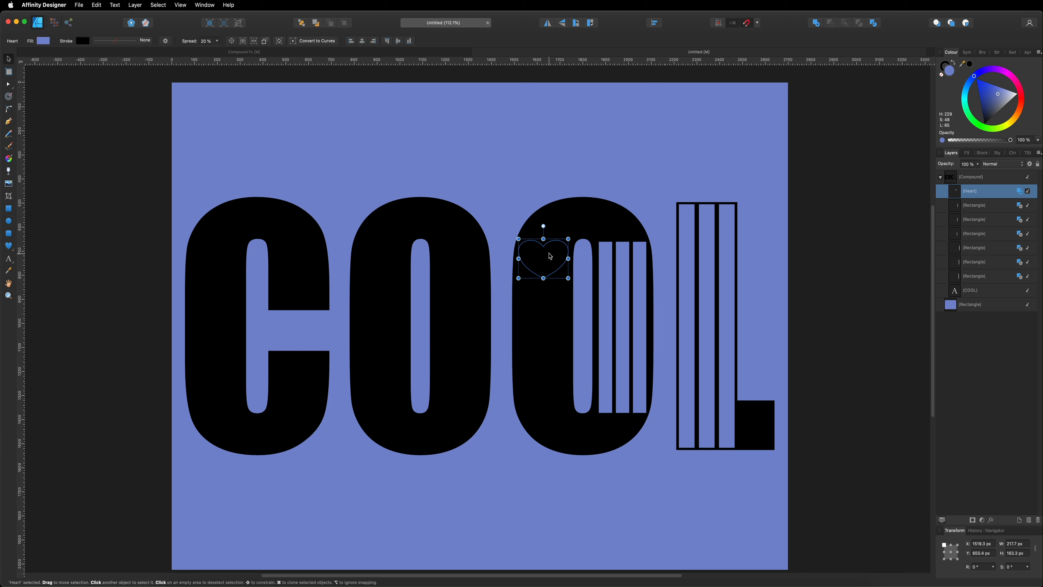
Duplicate the heart twice and stack the copies evenly below it down the left side of the second O
{"action": "key", "text": "super+j"}
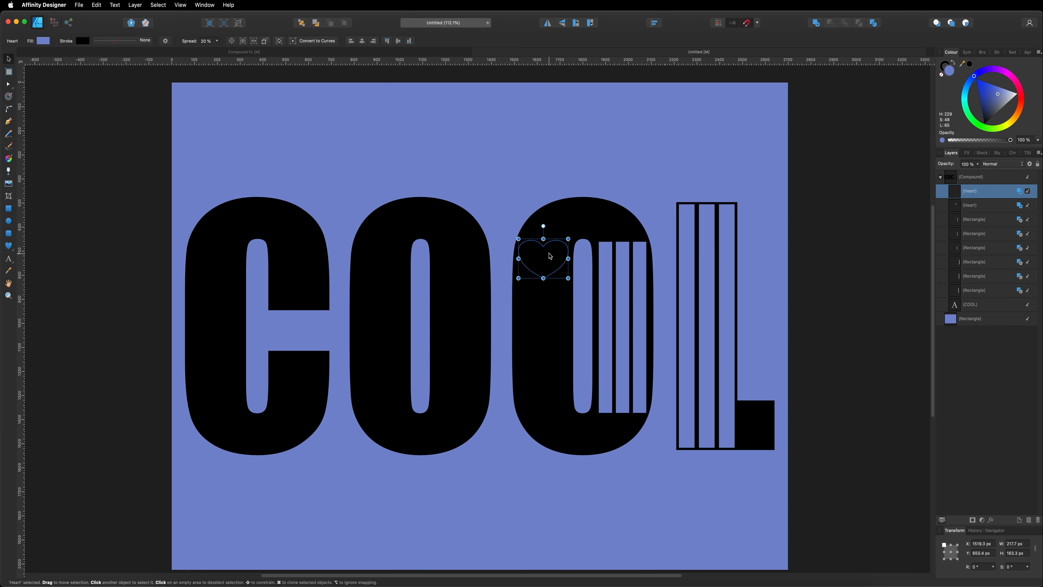
{"action": "left_click_drag", "start_coordinate": [550, 258], "coordinate": [549, 321]}
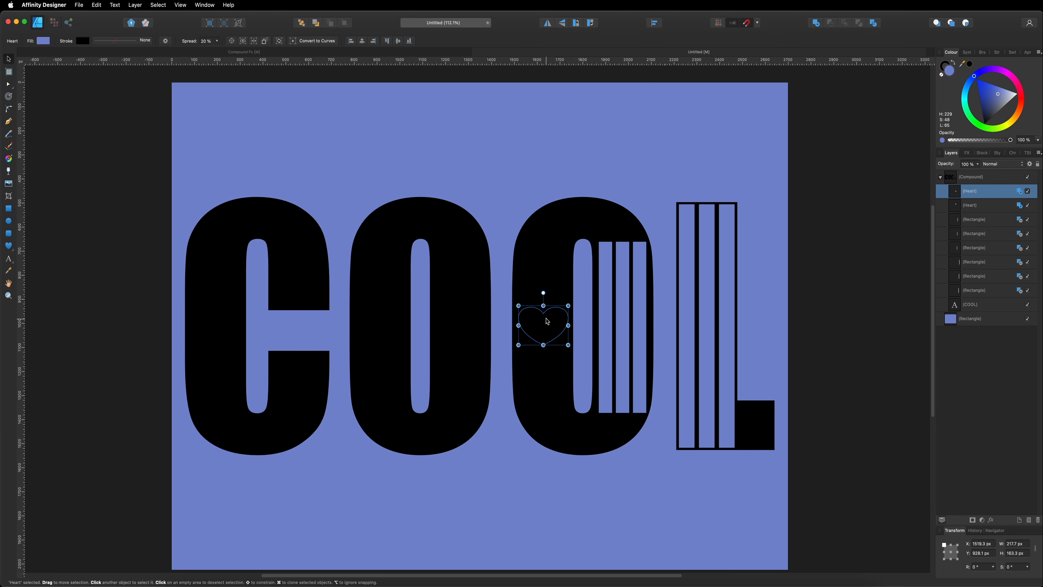
{"action": "key", "text": "super+c"}
{"action": "key", "text": "super+v"}
{"action": "left_click_drag", "start_coordinate": [547, 321], "coordinate": [547, 388]}
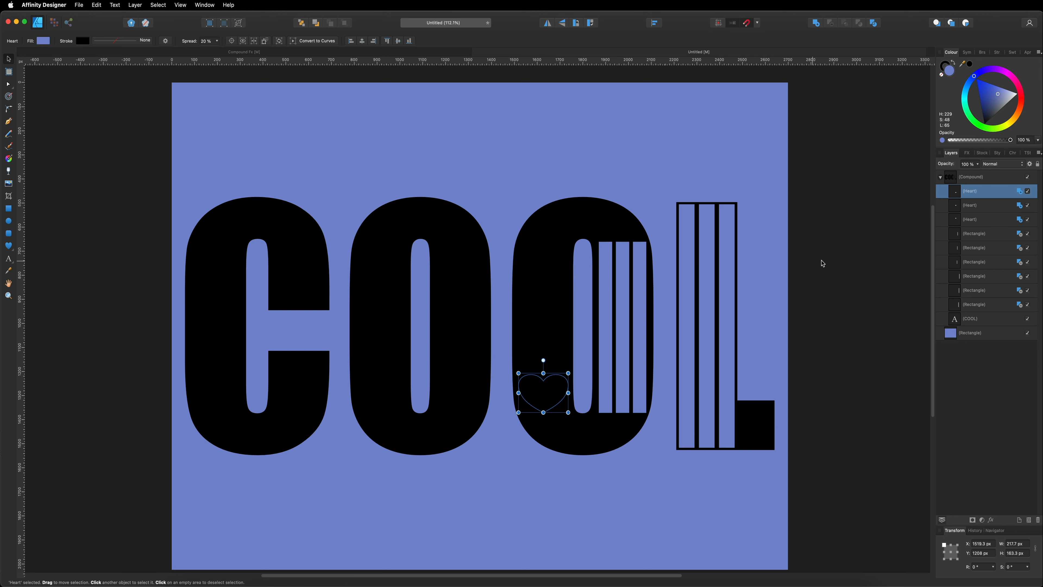
Set the compound operation of the hearts in the second O to Subtract
{"action": "left_click", "coordinate": [966, 206]}
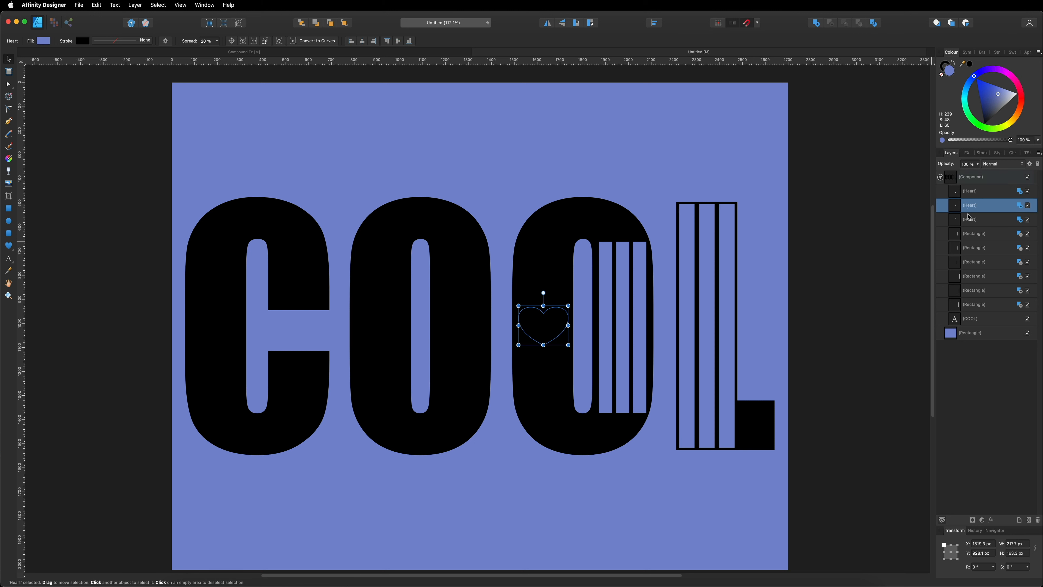
{"action": "left_click", "coordinate": [970, 220]}
{"action": "left_click", "coordinate": [1020, 220]}
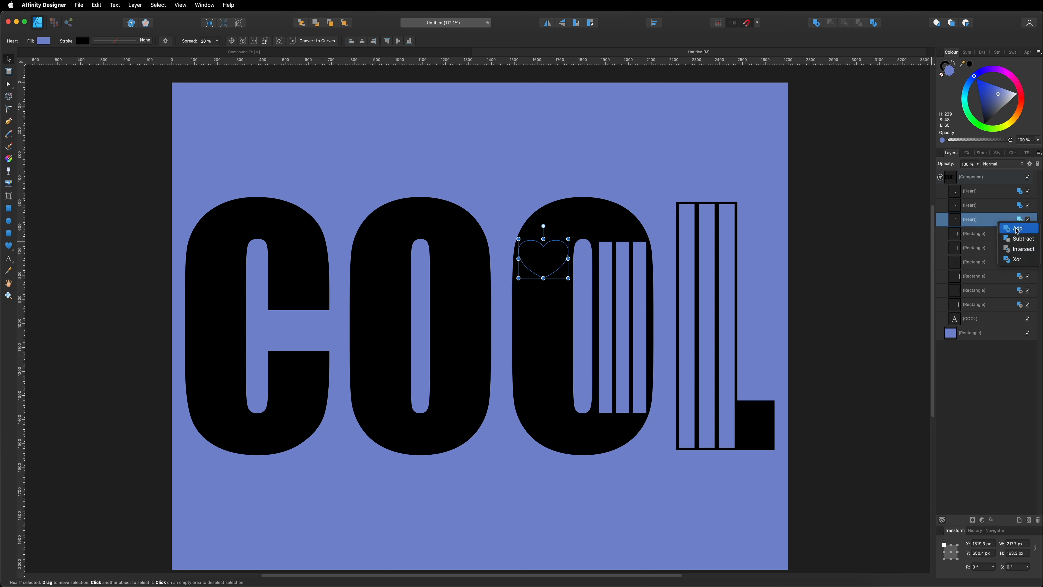
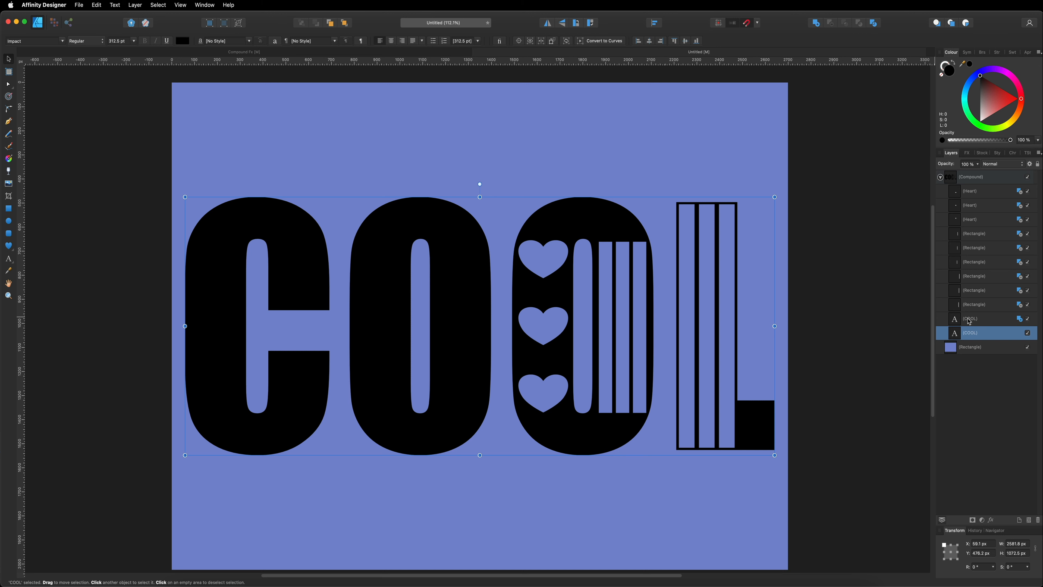
Reduce the upper COOL text copy inside the compound to the single letter O
{"action": "left_click", "coordinate": [969, 320]}
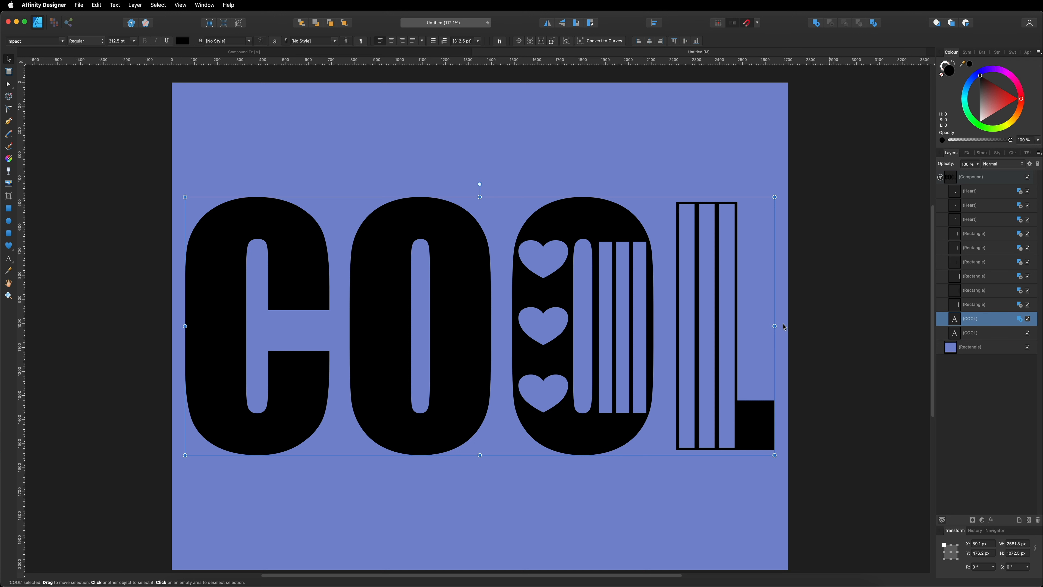
{"action": "double_click", "coordinate": [476, 336]}
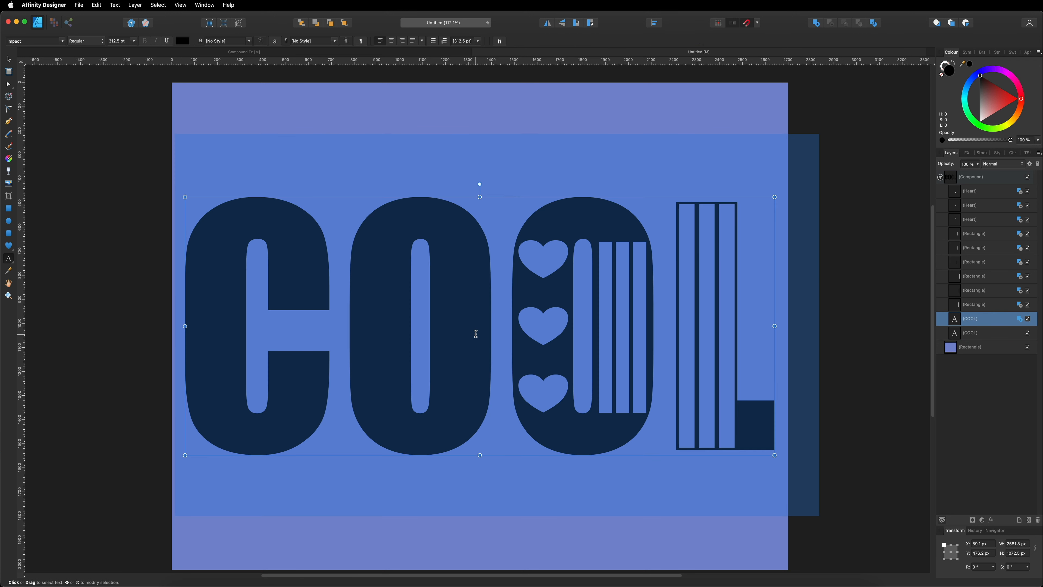
{"action": "left_click", "coordinate": [477, 334]}
{"action": "left_click", "coordinate": [343, 323]}
{"action": "key", "text": "BackSpace"}
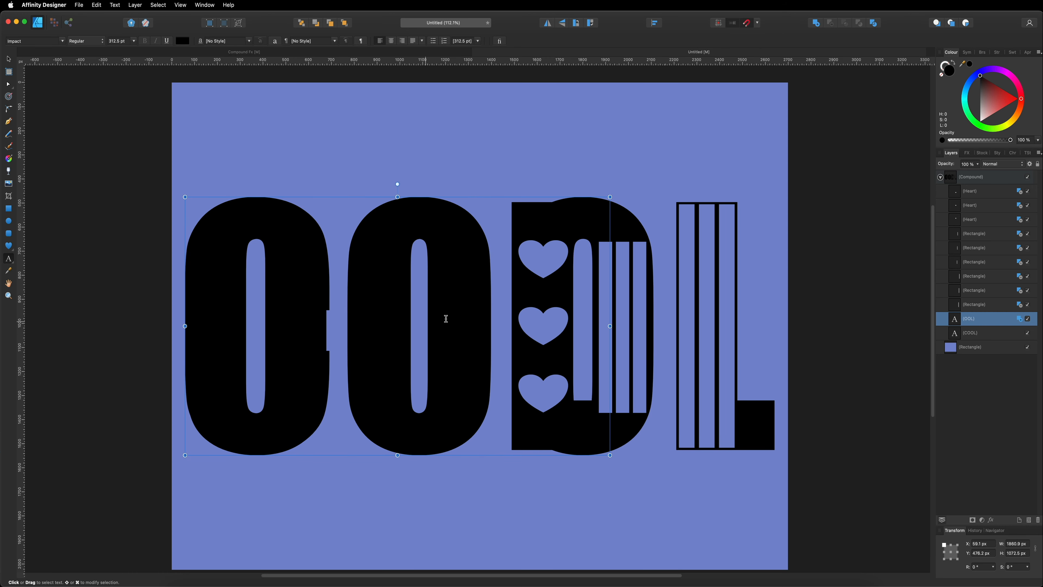
{"action": "left_click_drag", "start_coordinate": [344, 315], "coordinate": [474, 318]}
{"action": "key", "text": "BackSpace"}
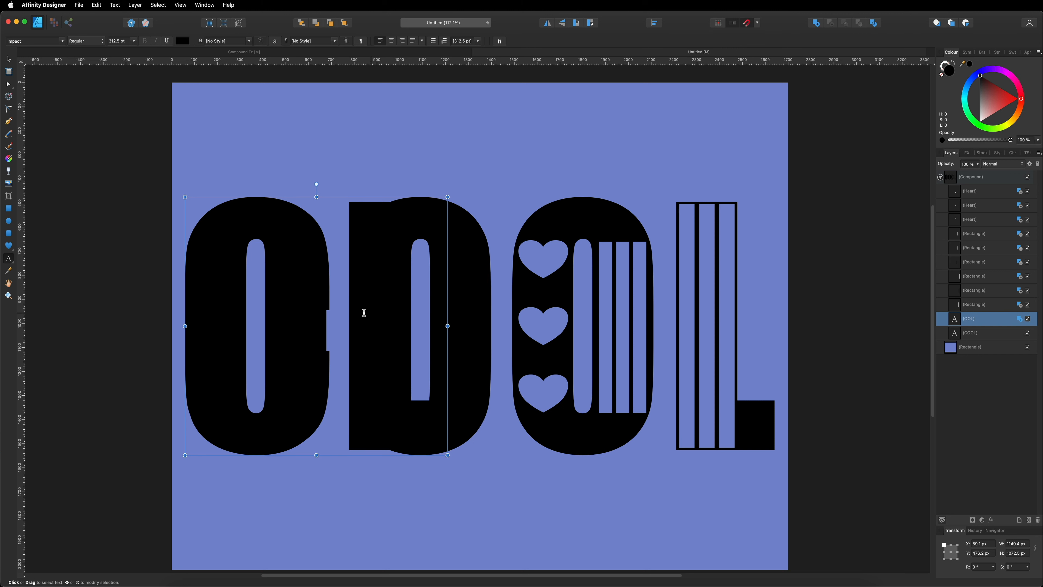
{"action": "key", "text": "Escape"}
{"action": "key", "text": "BackSpace"}
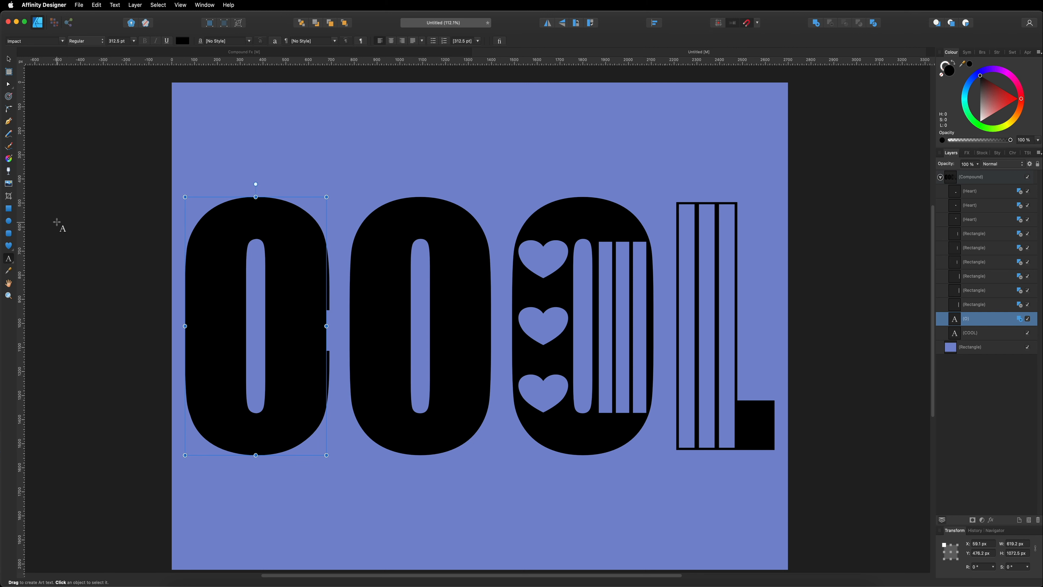
Move the single letter O over the first O of COOL and set its compound operation to Subtract
{"action": "left_click", "coordinate": [9, 61]}
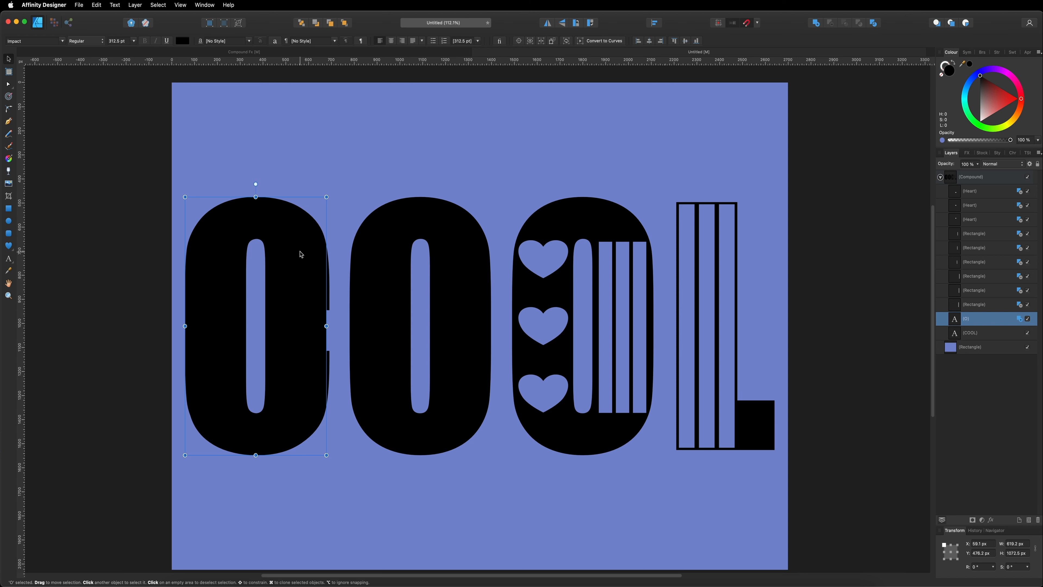
{"action": "left_click_drag", "start_coordinate": [282, 237], "coordinate": [448, 246]}
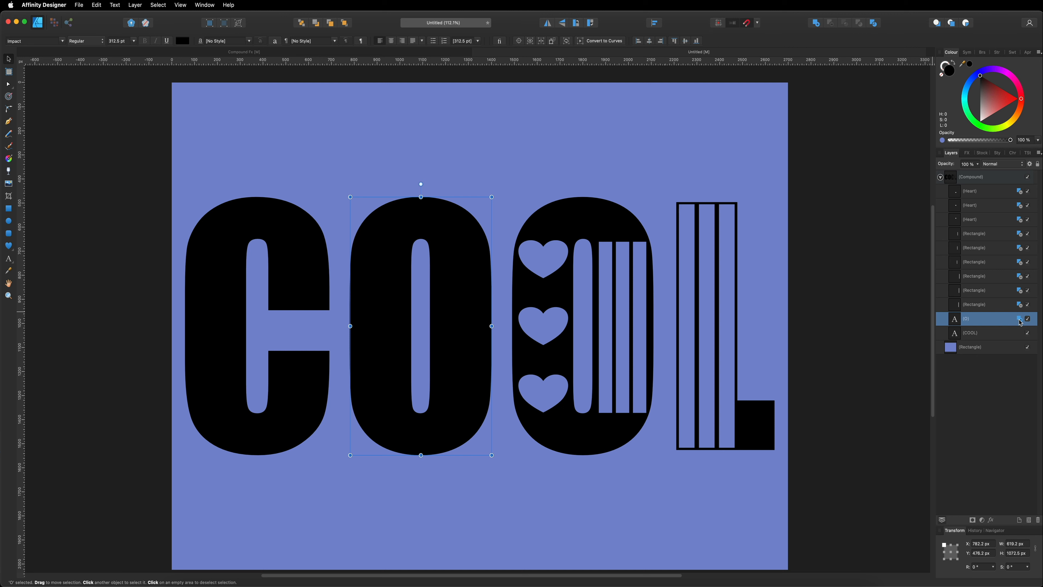
{"action": "left_click", "coordinate": [1020, 322]}
{"action": "left_click", "coordinate": [1020, 338]}
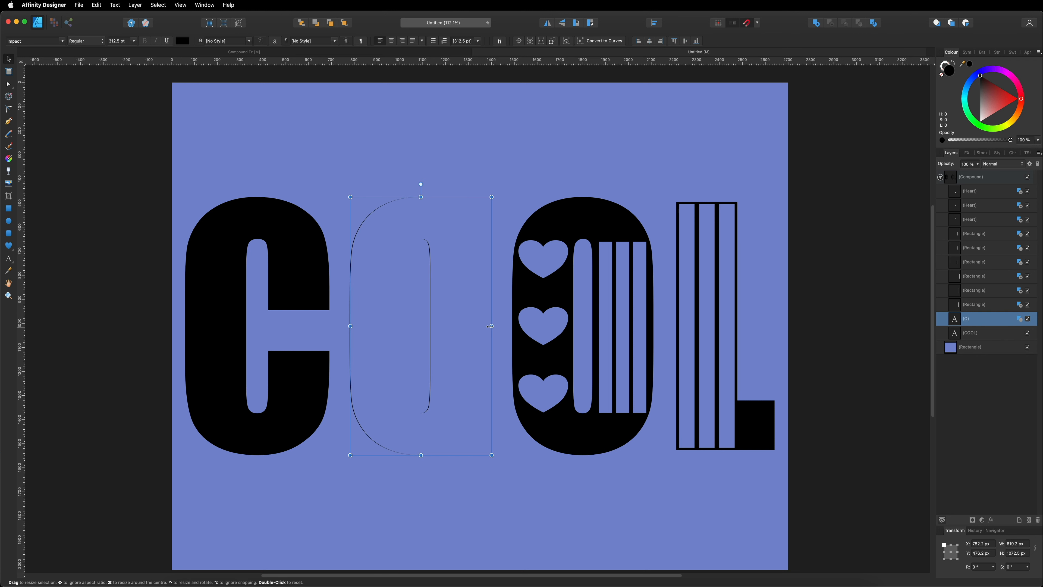
Shrink the subtracted O to about 562 px wide and 1050 px tall, offset toward the left side of the first O
{"action": "left_click_drag", "start_coordinate": [488, 326], "coordinate": [484, 327]}
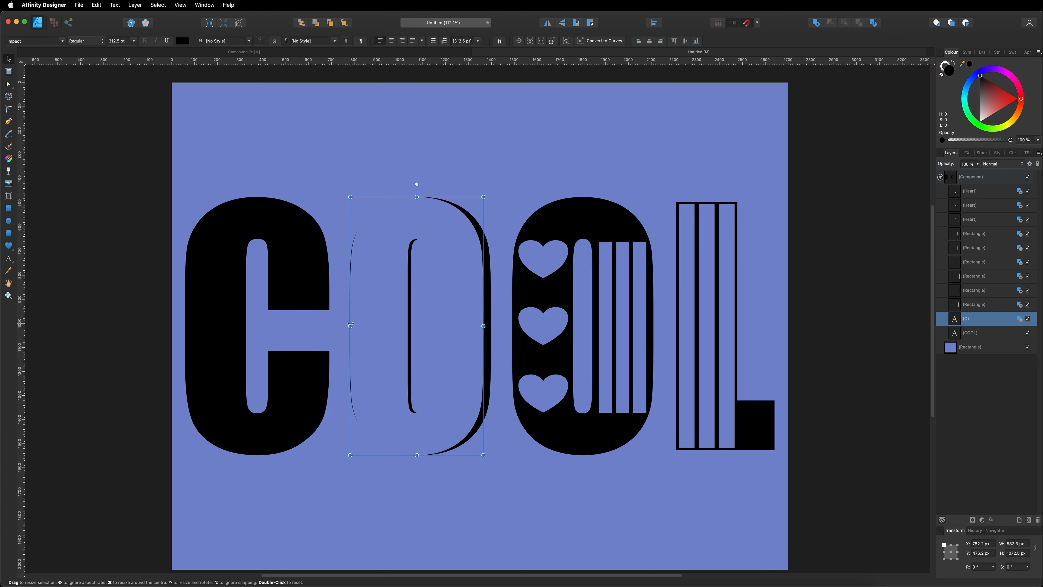
{"action": "left_click_drag", "start_coordinate": [353, 324], "coordinate": [358, 325]}
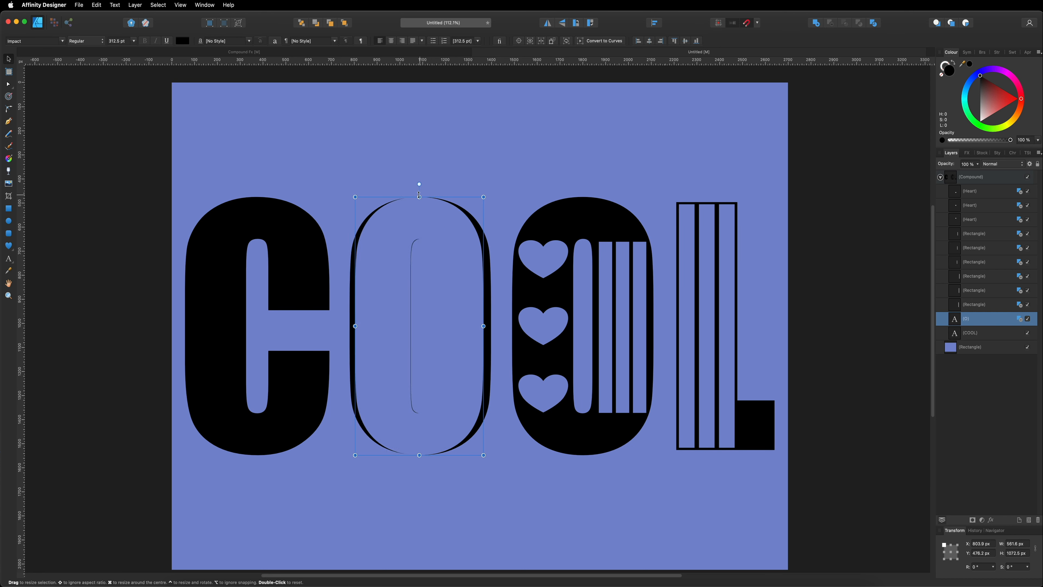
{"action": "left_click_drag", "start_coordinate": [419, 197], "coordinate": [401, 229]}
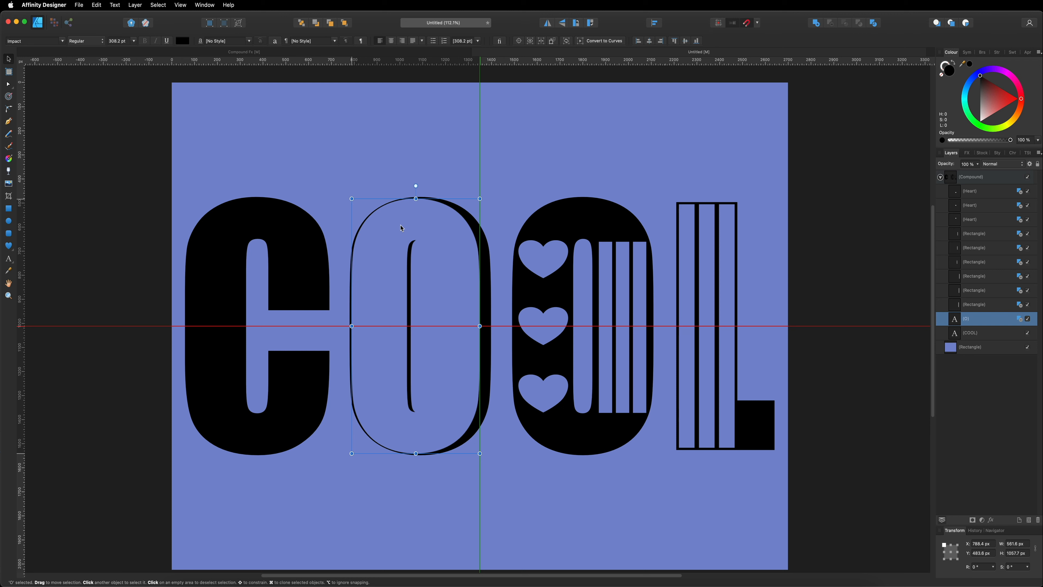
{"action": "left_click_drag", "start_coordinate": [402, 228], "coordinate": [402, 228]}
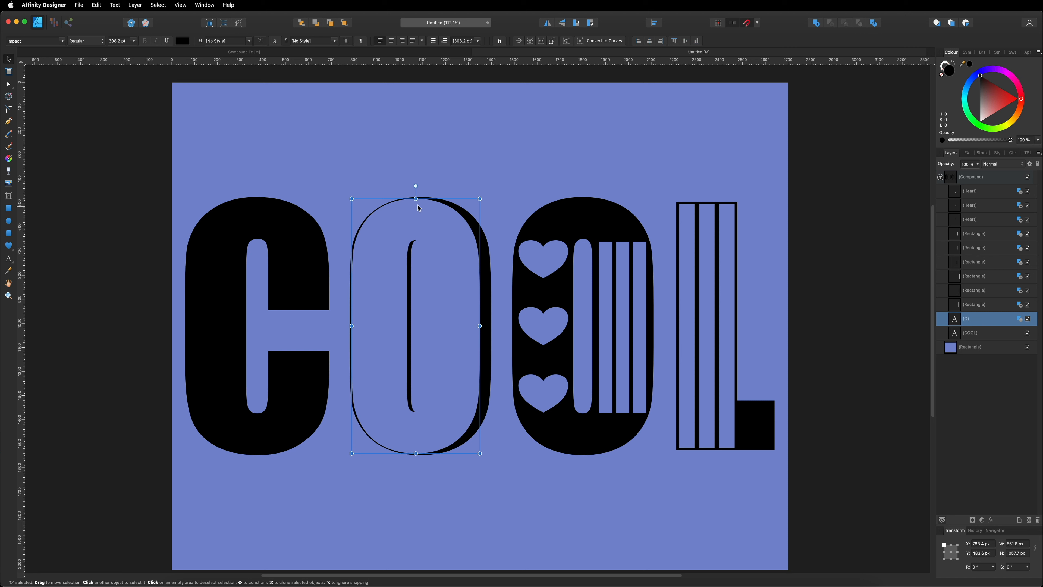
{"action": "left_click_drag", "start_coordinate": [416, 199], "coordinate": [416, 202]}
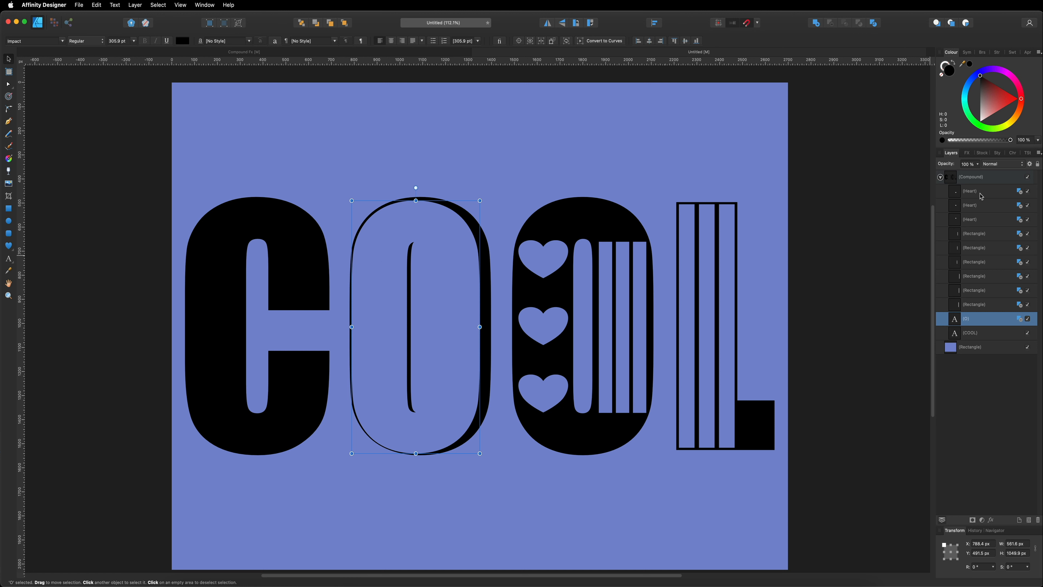
Duplicate the three hearts of the second O and move the copies onto the left side of the first O
{"action": "left_click", "coordinate": [981, 196]}
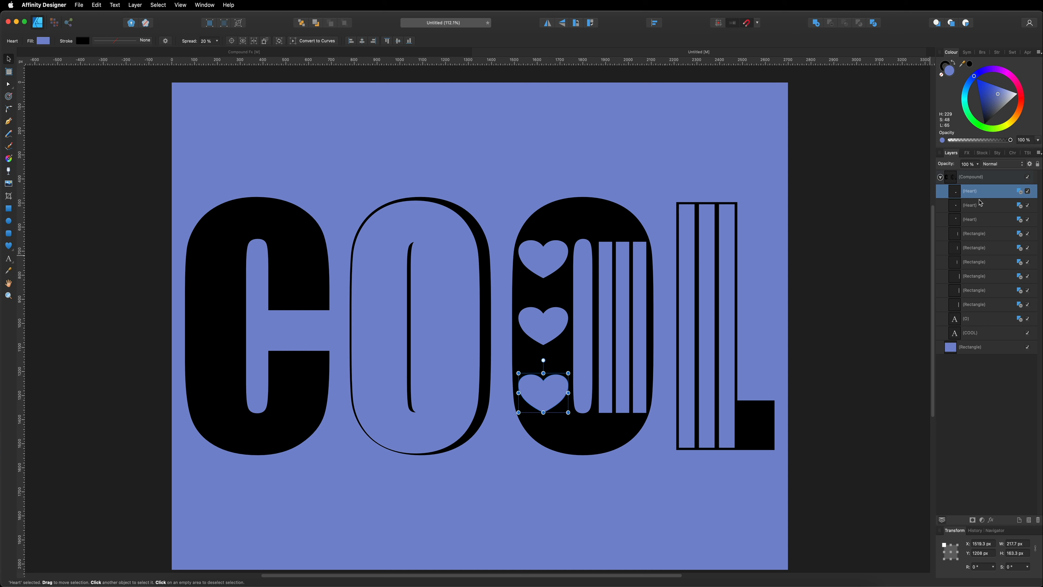
{"action": "left_click", "coordinate": [980, 206], "text": "shift"}
{"action": "left_click", "coordinate": [975, 219], "text": "shift"}
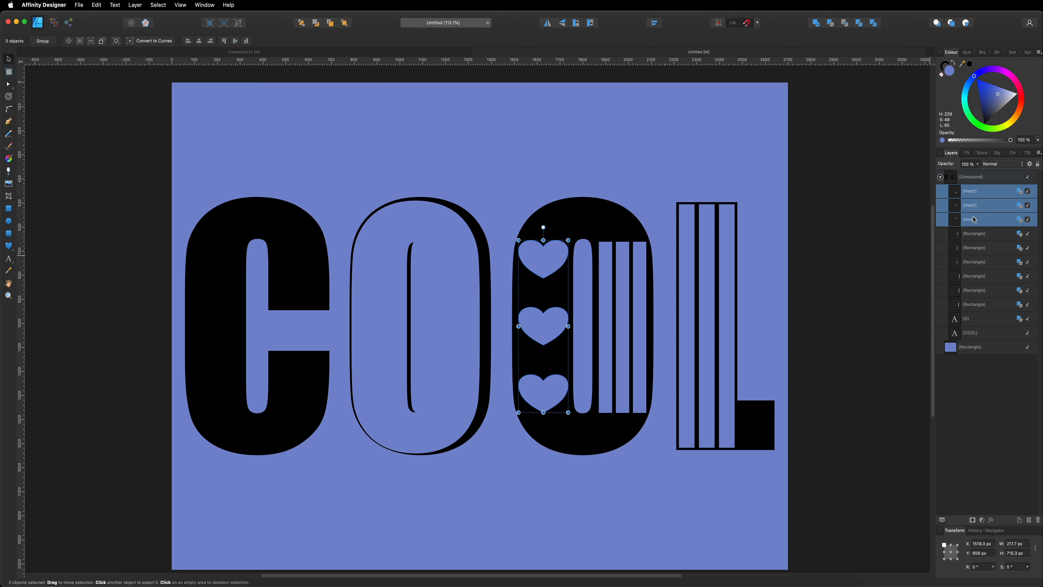
{"action": "key", "text": "super+j"}
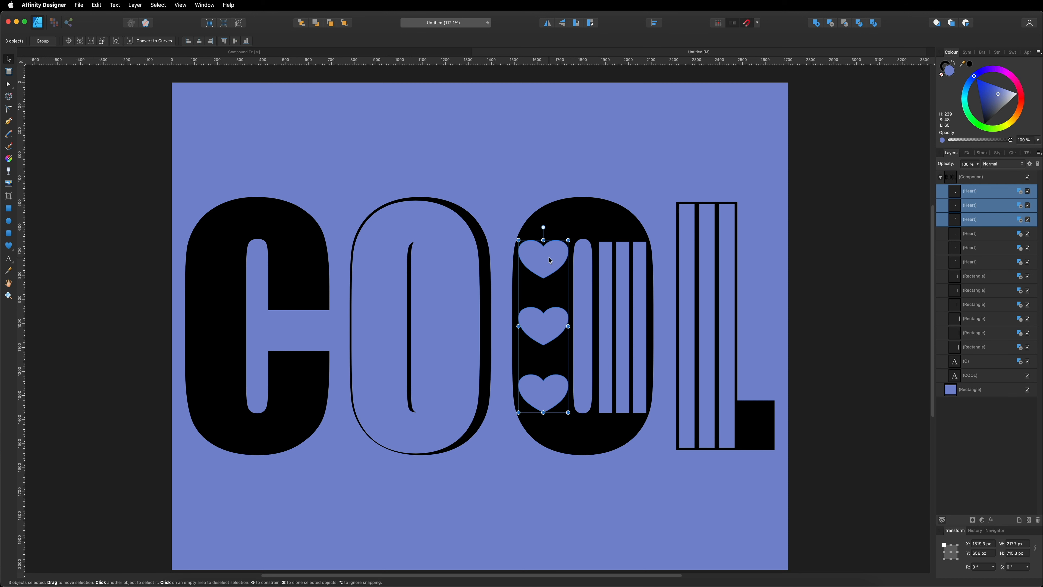
{"action": "left_click_drag", "start_coordinate": [546, 260], "coordinate": [387, 263]}
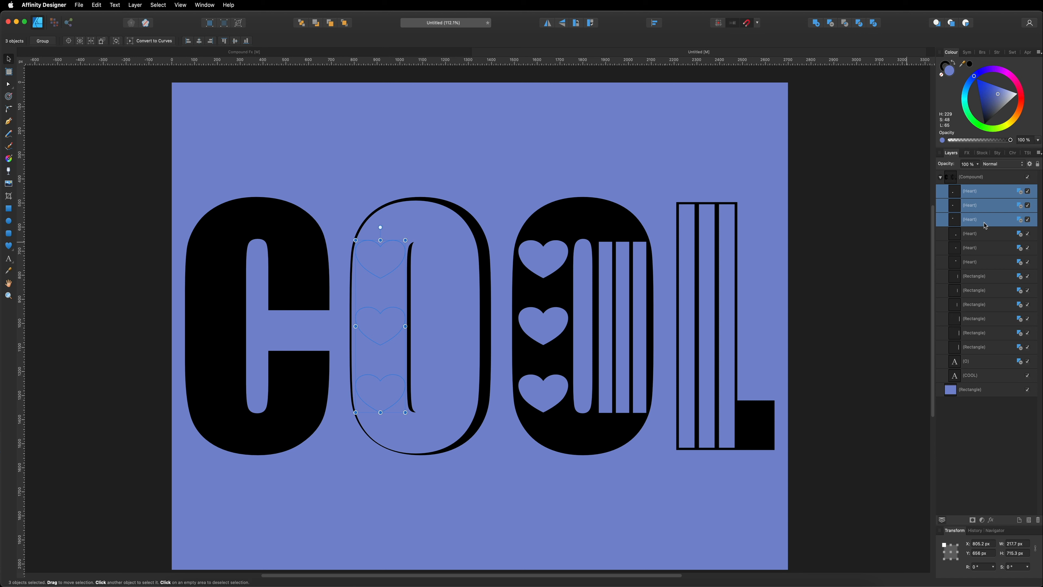
Set the compound operation of each of the three hearts in the first O to Add
{"action": "left_click", "coordinate": [988, 195]}
{"action": "left_click", "coordinate": [1020, 191]}
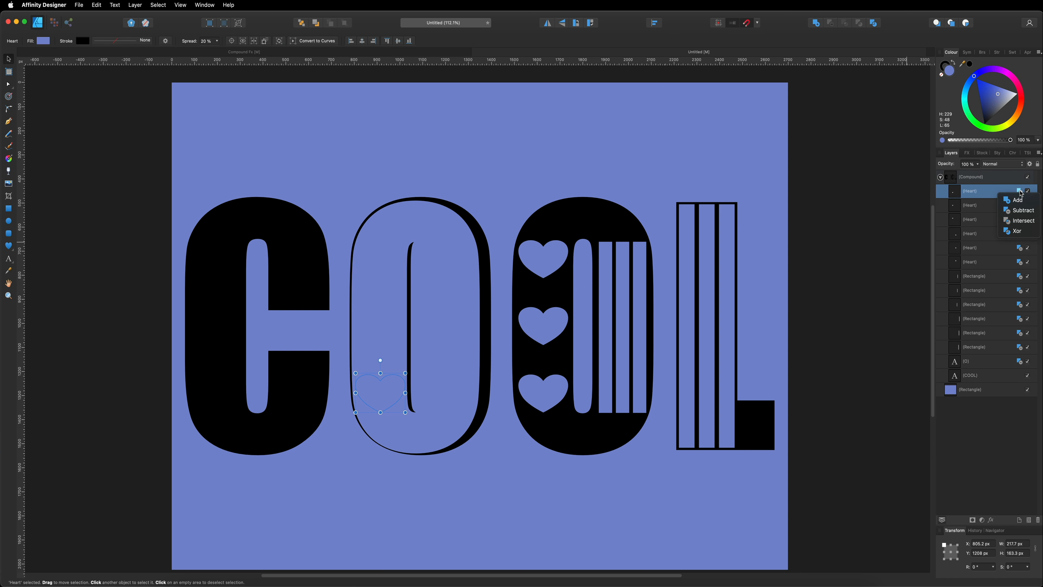
{"action": "left_click", "coordinate": [1015, 201]}
{"action": "left_click", "coordinate": [990, 205]}
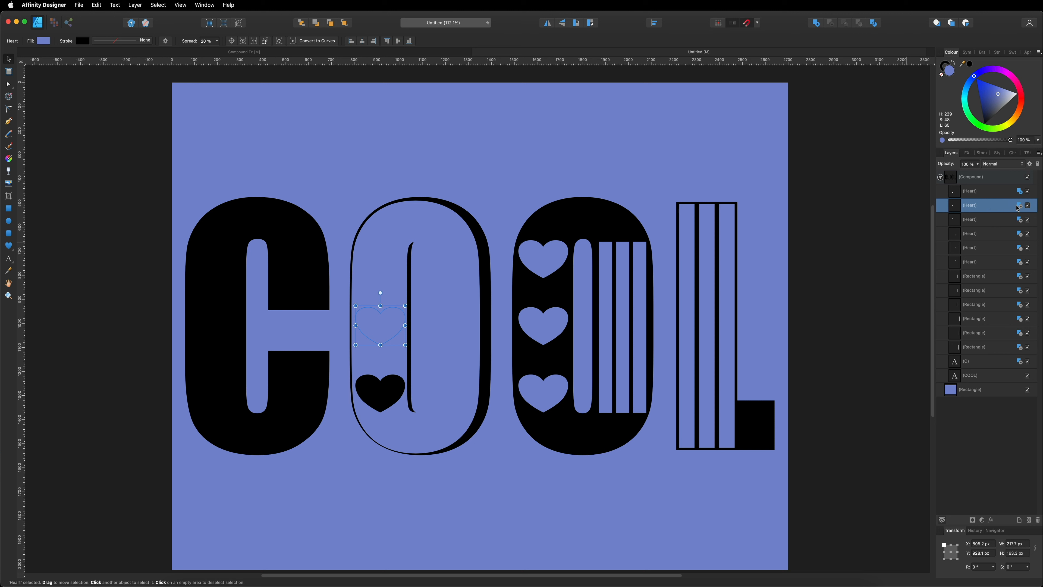
{"action": "left_click", "coordinate": [1019, 206]}
{"action": "left_click", "coordinate": [1018, 214]}
{"action": "left_click", "coordinate": [991, 220]}
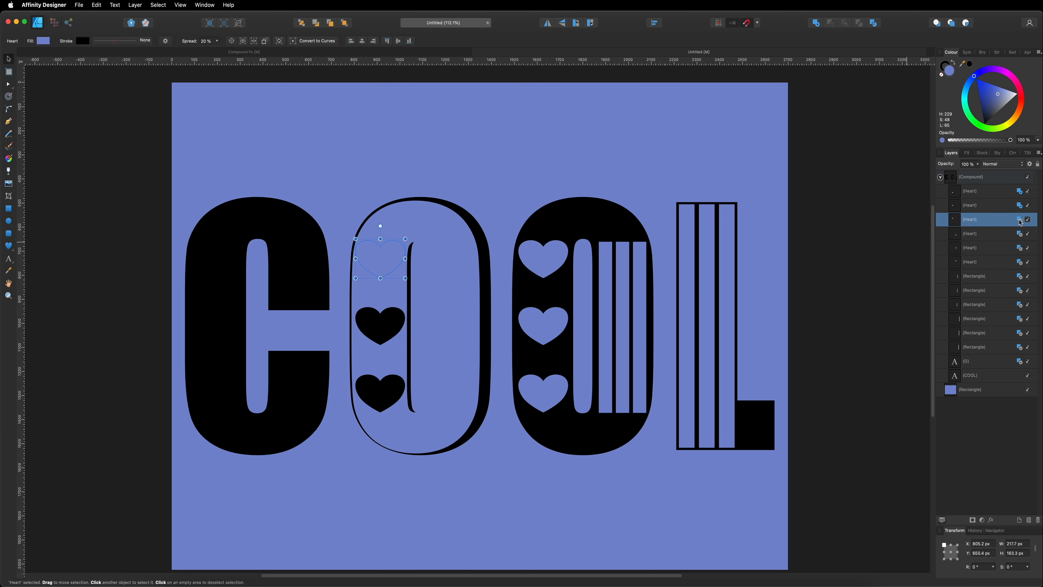
{"action": "left_click", "coordinate": [1020, 220]}
{"action": "left_click", "coordinate": [1020, 229]}
{"action": "left_click", "coordinate": [1007, 228]}
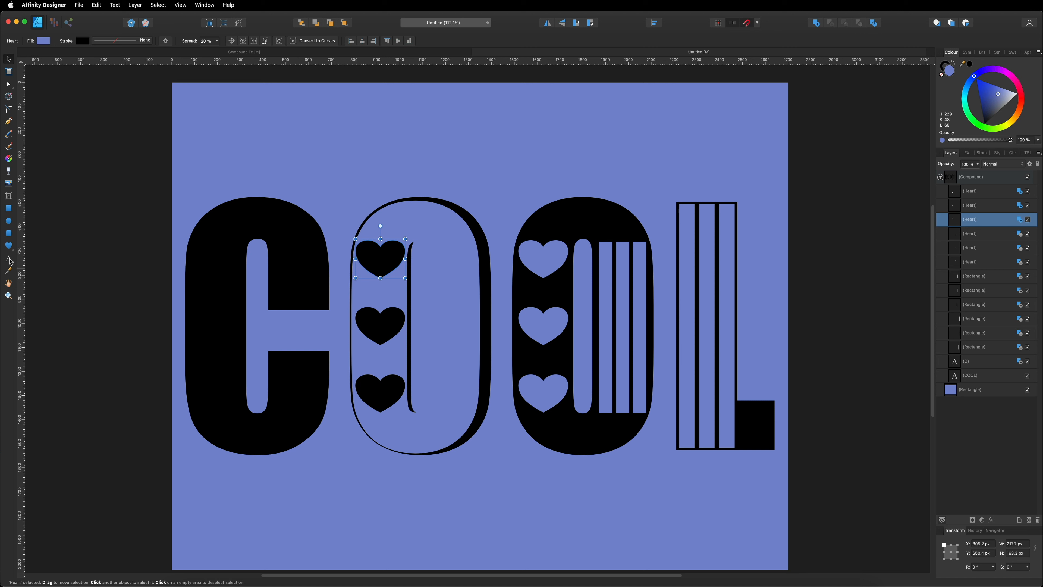
Create artistic text above the C with the letters S and O stacked on separate lines
{"action": "left_click", "coordinate": [9, 259]}
{"action": "left_click_drag", "start_coordinate": [269, 112], "coordinate": [301, 166]}
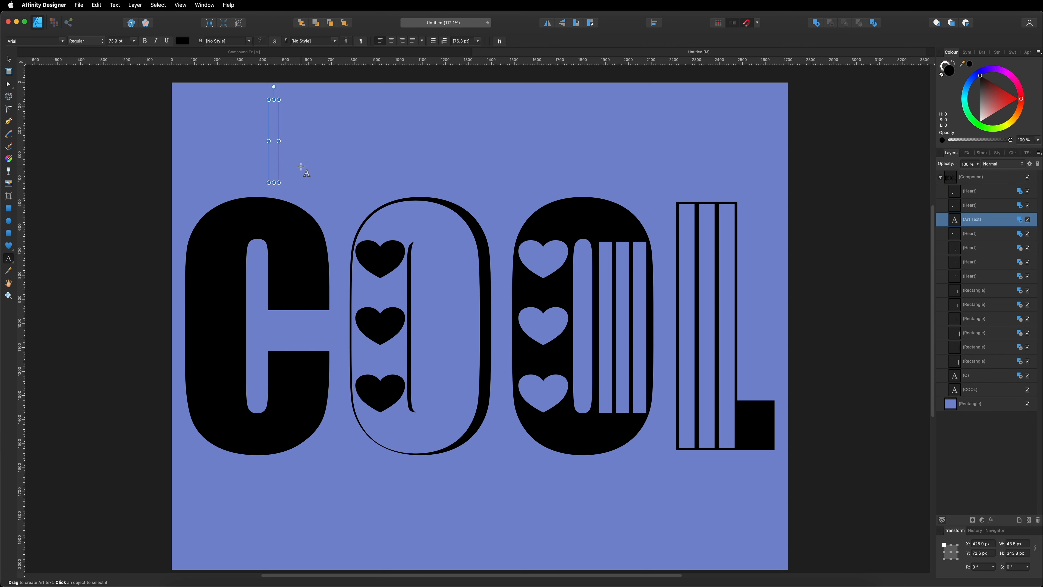
{"action": "type", "text": "S"}
{"action": "key", "text": "Return"}
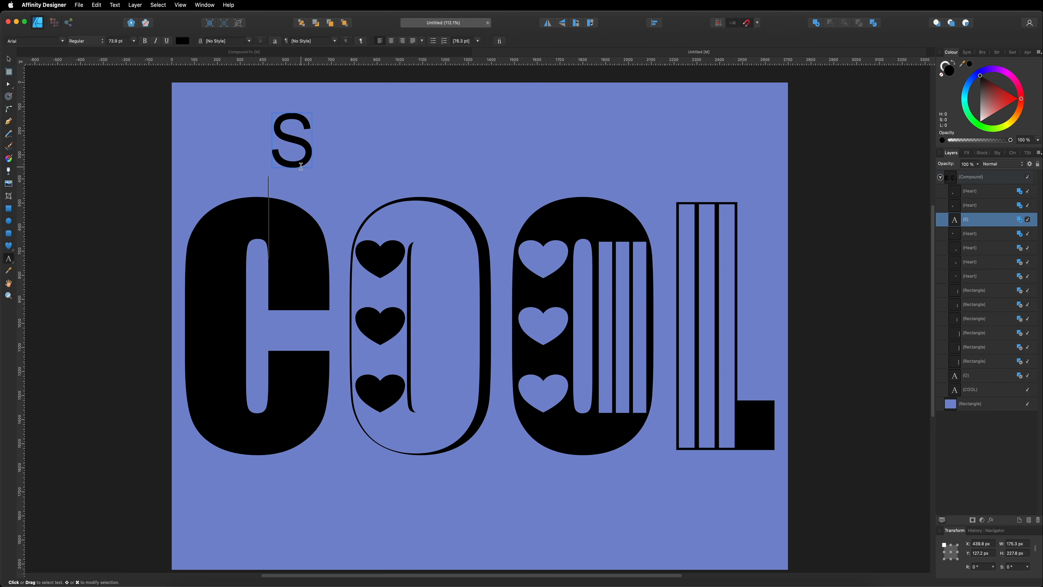
{"action": "type", "text": "O"}
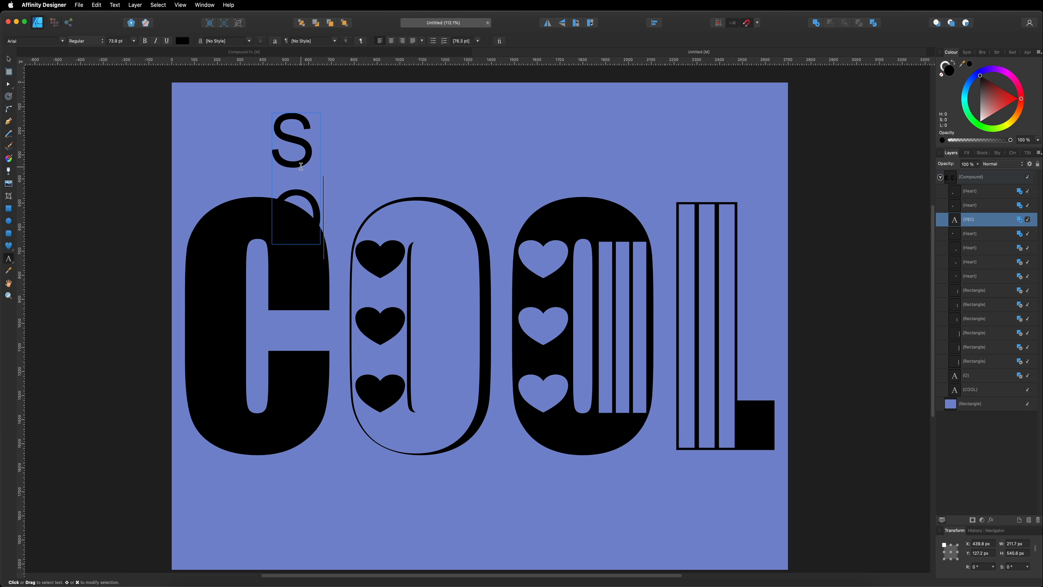
Set the stacked S and O text to the Impact font and move it into the left stem of the C
{"action": "key", "text": "super+a"}
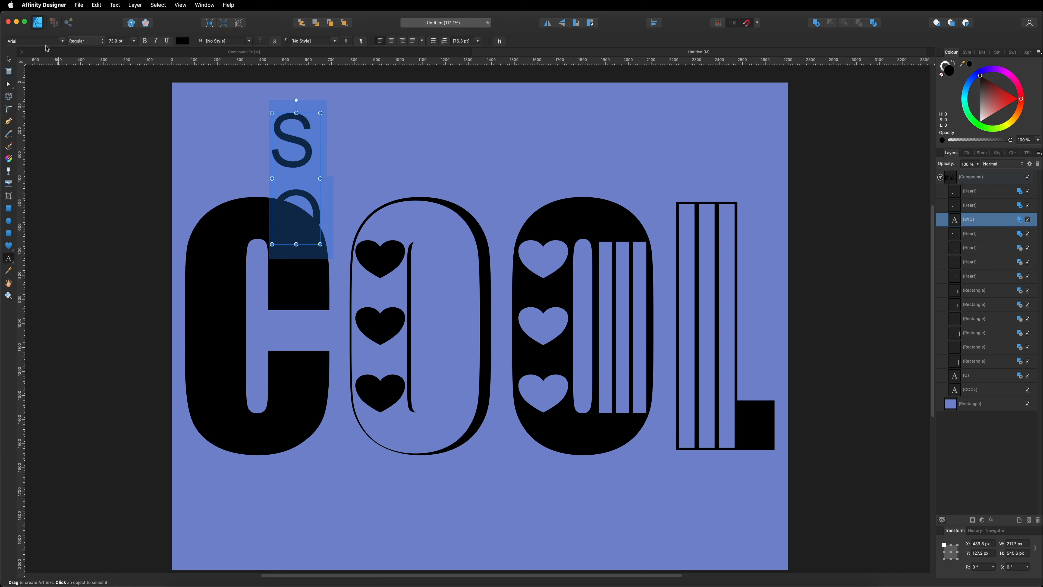
{"action": "left_click", "coordinate": [62, 42]}
{"action": "left_click", "coordinate": [76, 52]}
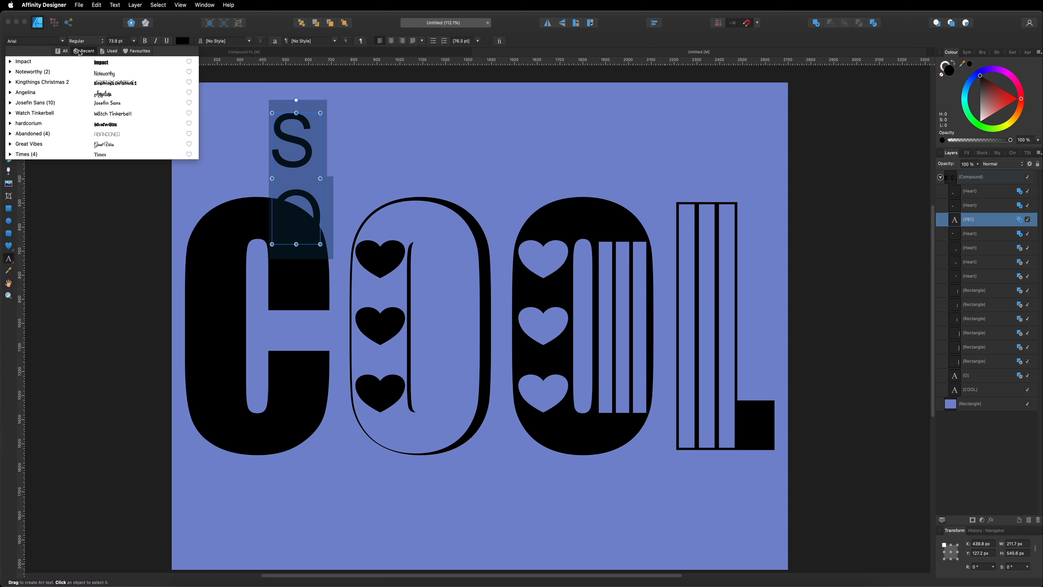
{"action": "left_click", "coordinate": [107, 63]}
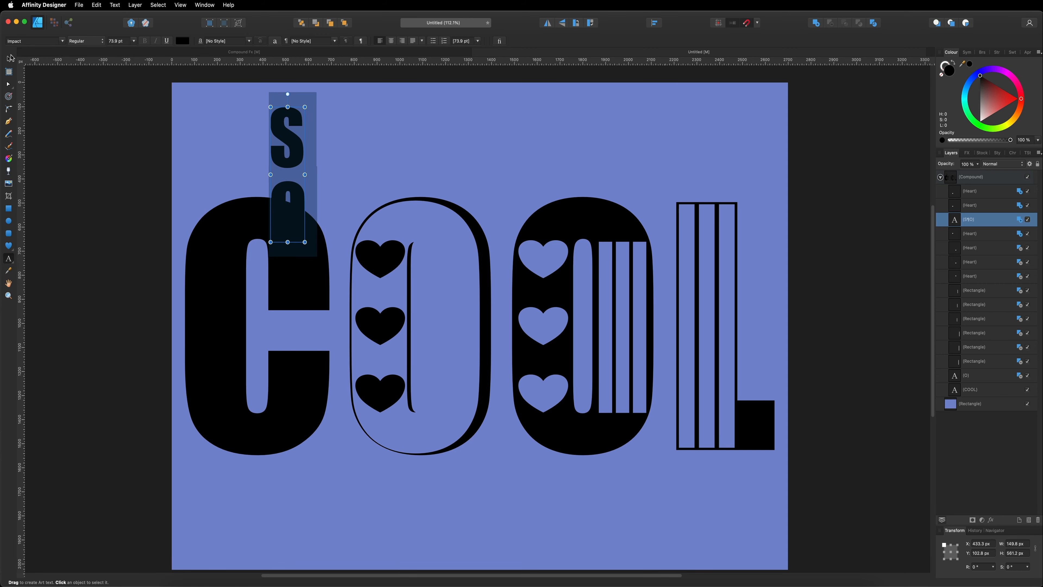
{"action": "left_click", "coordinate": [8, 58]}
{"action": "left_click_drag", "start_coordinate": [287, 149], "coordinate": [214, 288]}
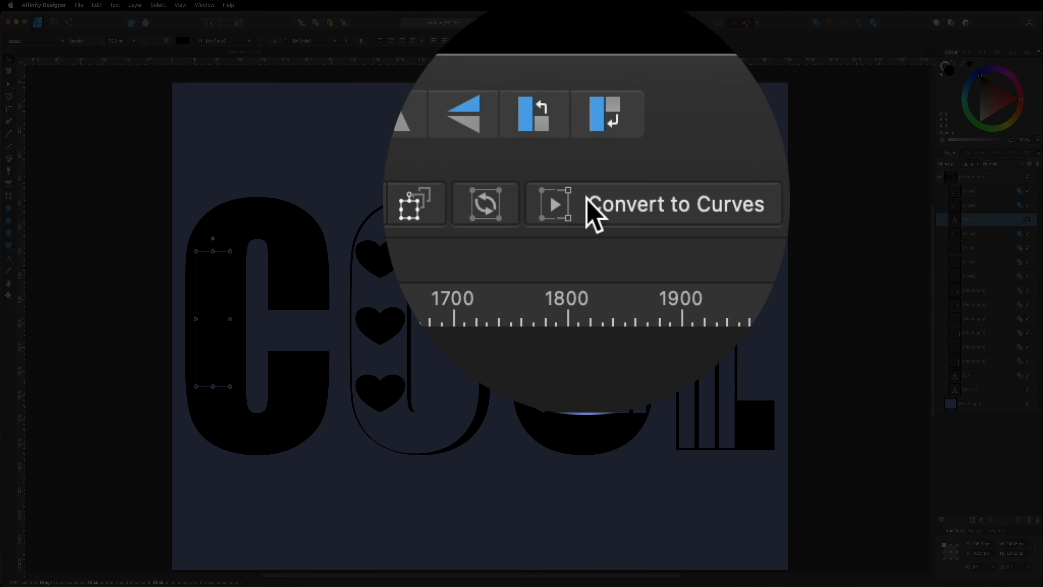
Convert the stacked text to curves and move the S and O out of their group directly into the compound, removing the leftover group
{"action": "left_click", "coordinate": [595, 41]}
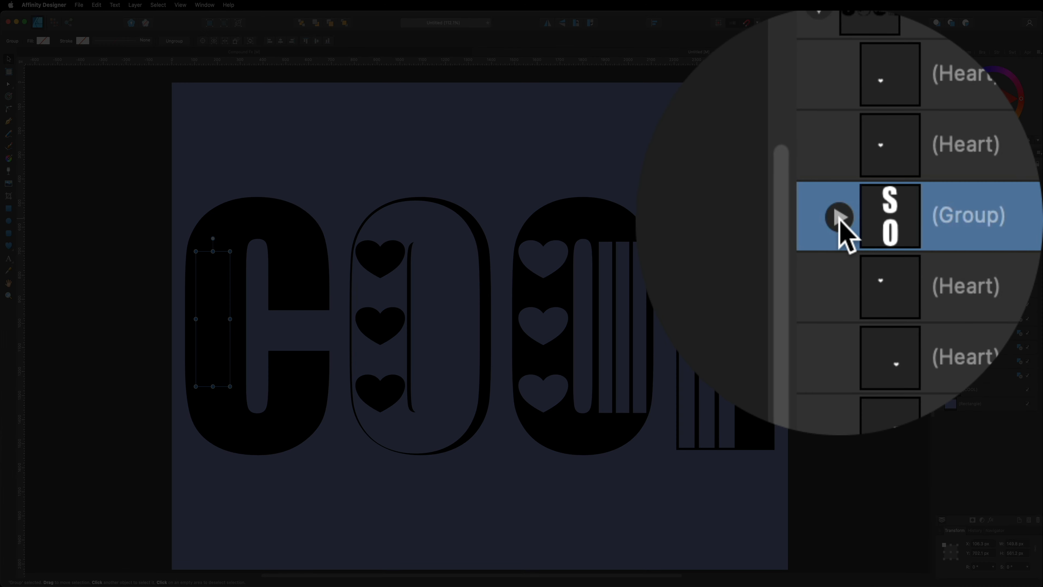
{"action": "left_click", "coordinate": [839, 216]}
{"action": "left_click", "coordinate": [843, 245]}
{"action": "left_click", "coordinate": [841, 256]}
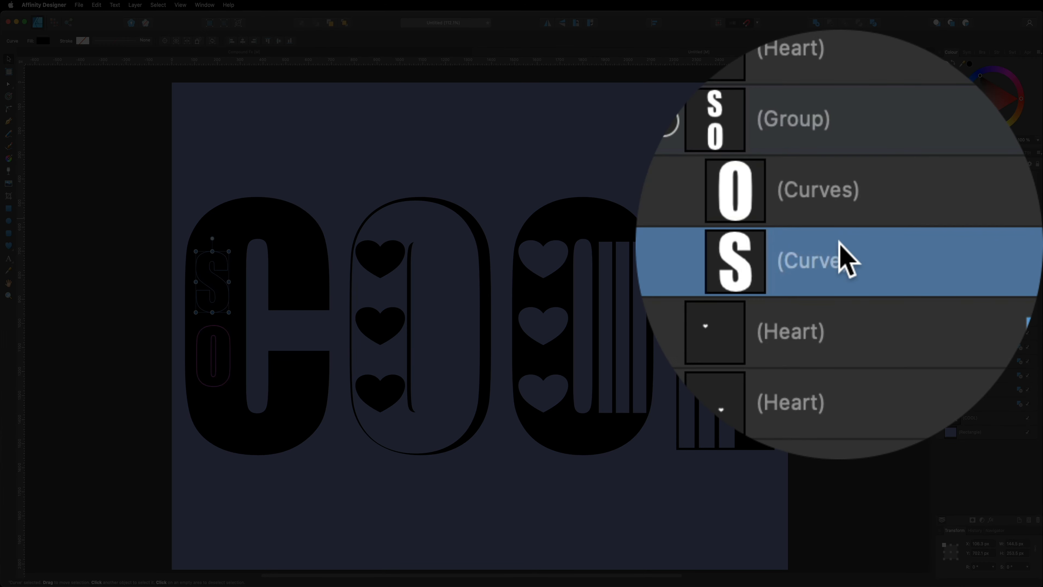
{"action": "left_click", "coordinate": [840, 242], "text": "shift"}
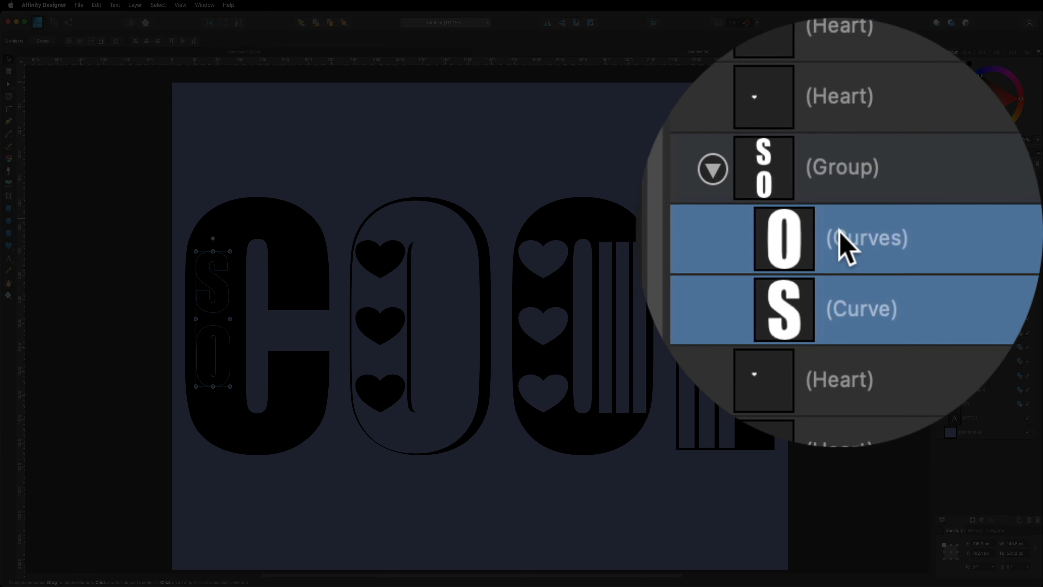
{"action": "mouse_move", "coordinate": [841, 240]}
{"action": "left_mouse_down"}
{"action": "mouse_move", "coordinate": [841, 224]}
{"action": "mouse_move", "coordinate": [846, 247]}
{"action": "left_mouse_up"}
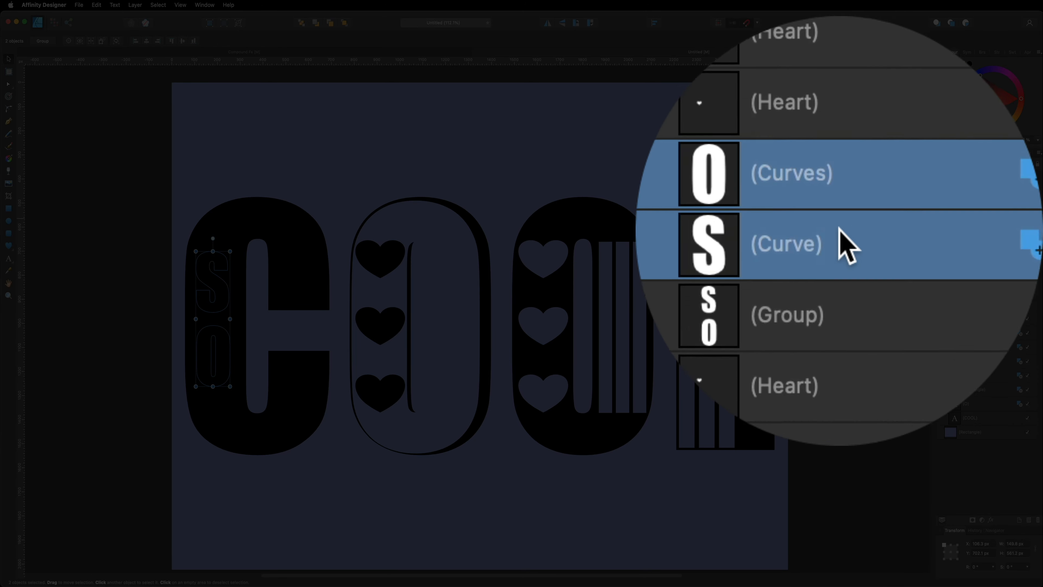
{"action": "left_click", "coordinate": [843, 261]}
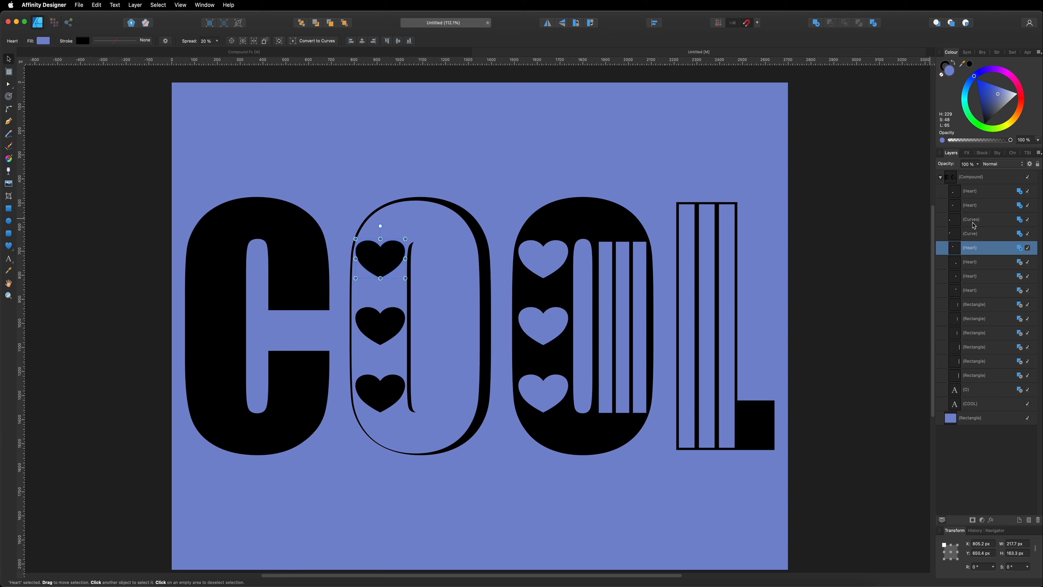
Set the compound operation of the S and O curves in the C to Subtract and move both slightly down the stem
{"action": "left_click", "coordinate": [974, 224]}
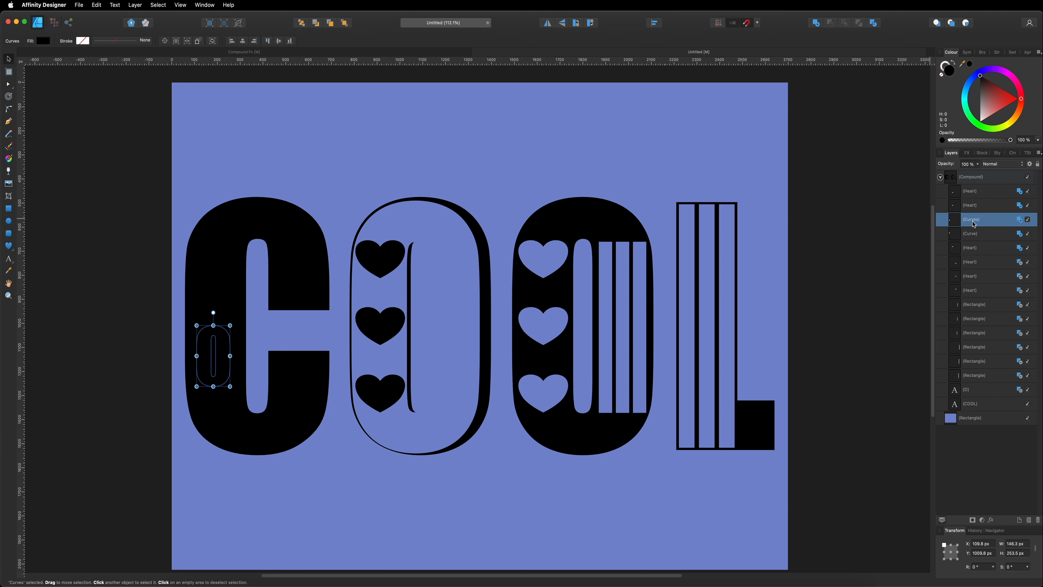
{"action": "left_click", "coordinate": [1019, 220]}
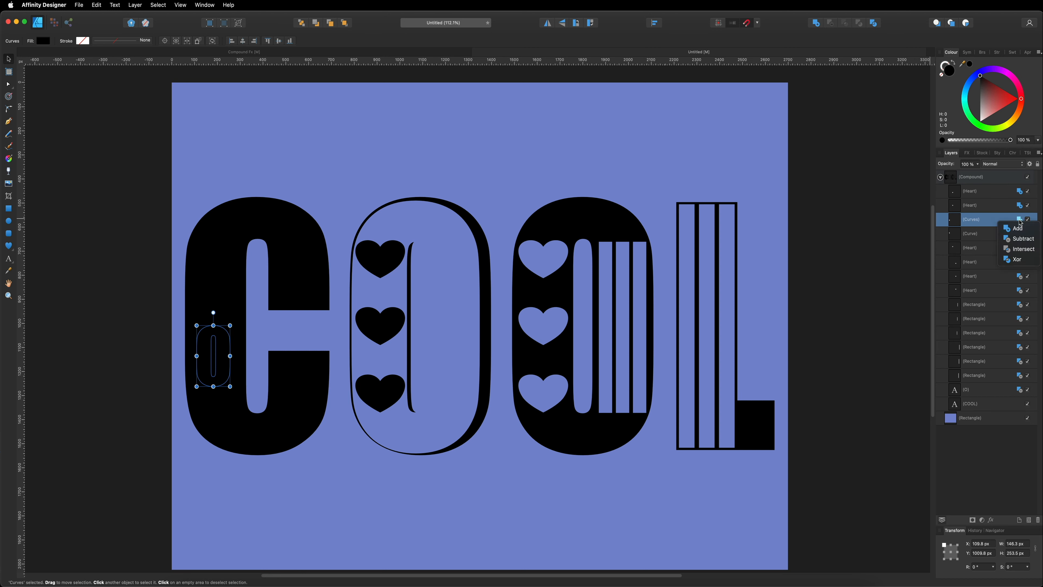
{"action": "left_click", "coordinate": [1019, 238]}
{"action": "left_click", "coordinate": [984, 234]}
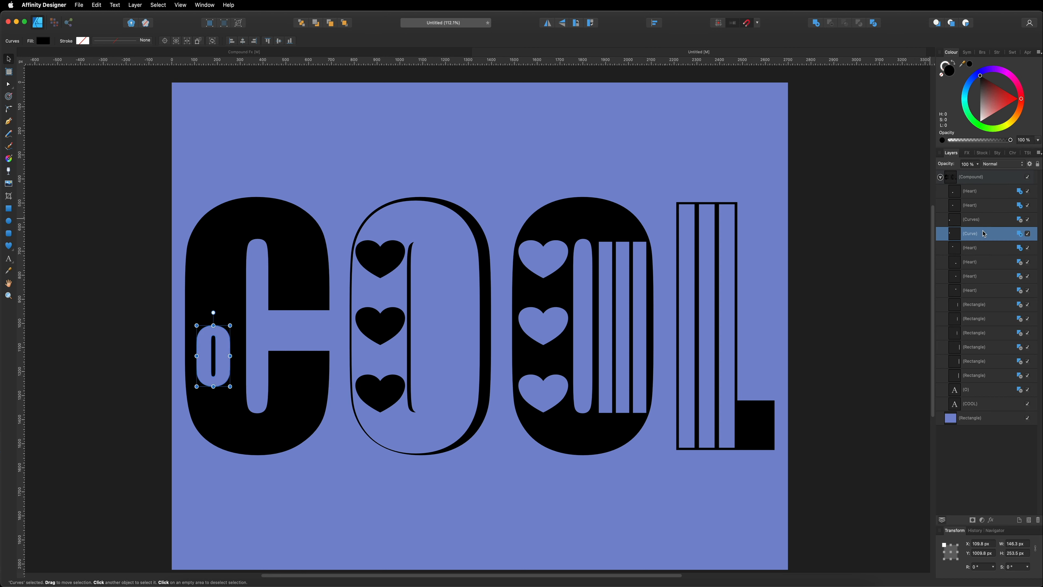
{"action": "left_click", "coordinate": [1020, 233]}
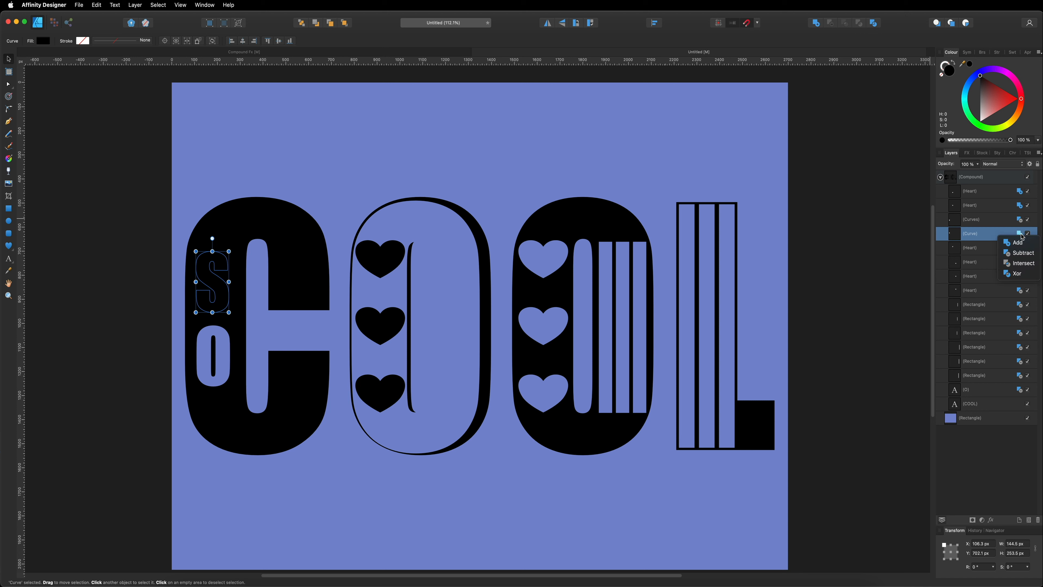
{"action": "left_click", "coordinate": [1024, 253]}
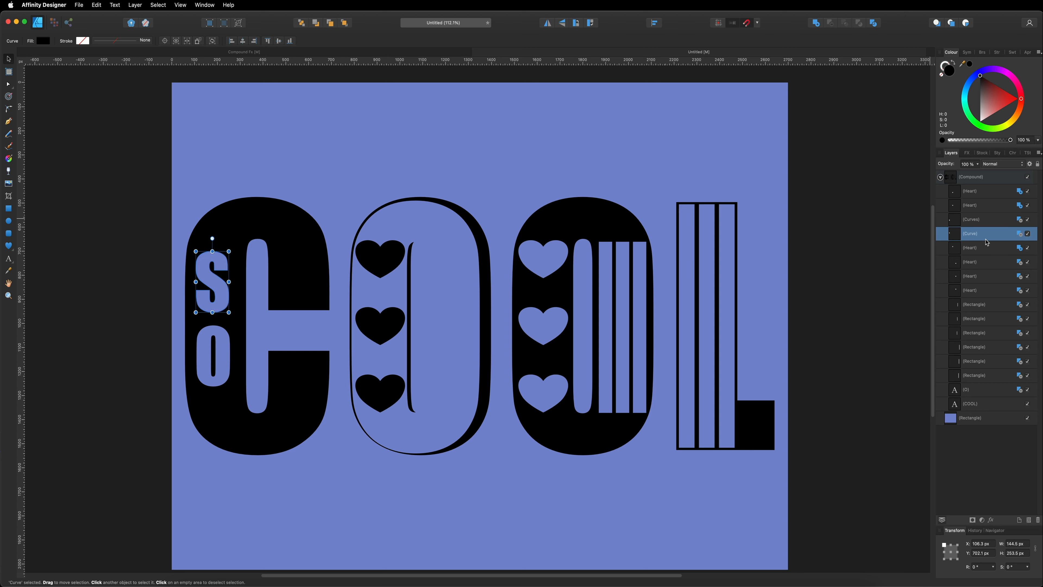
{"action": "left_click", "coordinate": [980, 223], "text": "shift"}
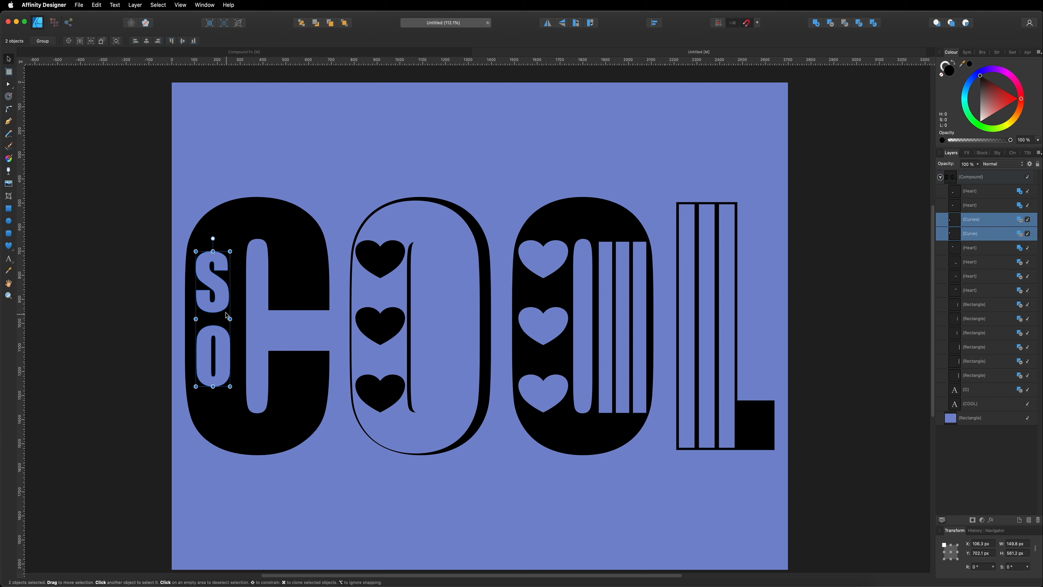
{"action": "left_click_drag", "start_coordinate": [223, 300], "coordinate": [225, 306]}
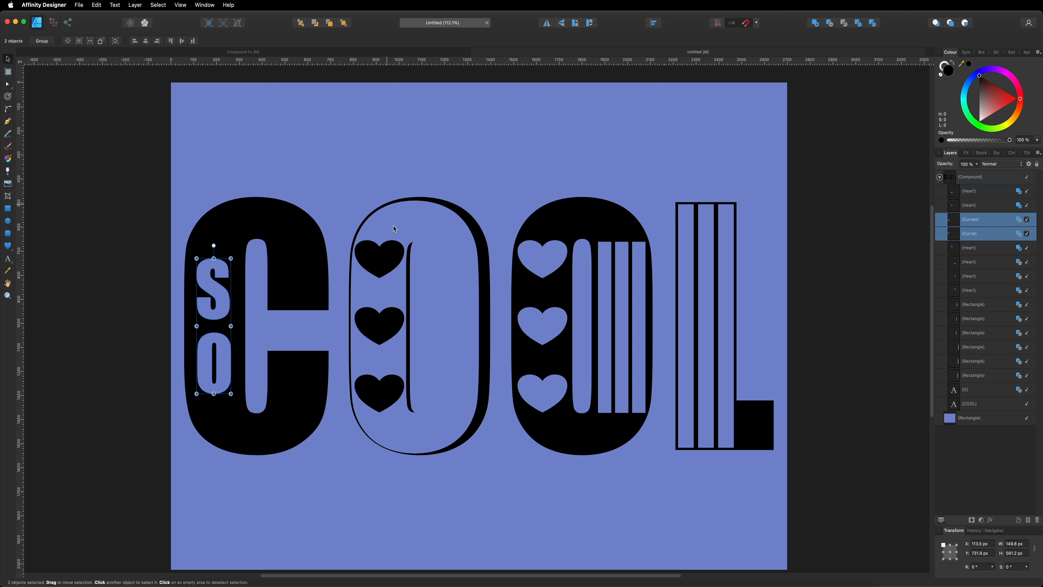
Try to recolour the top heart of the first O blue (H 229, S 100, L 50) inside the compound, and select the whole compound
{"action": "left_click", "coordinate": [378, 260]}
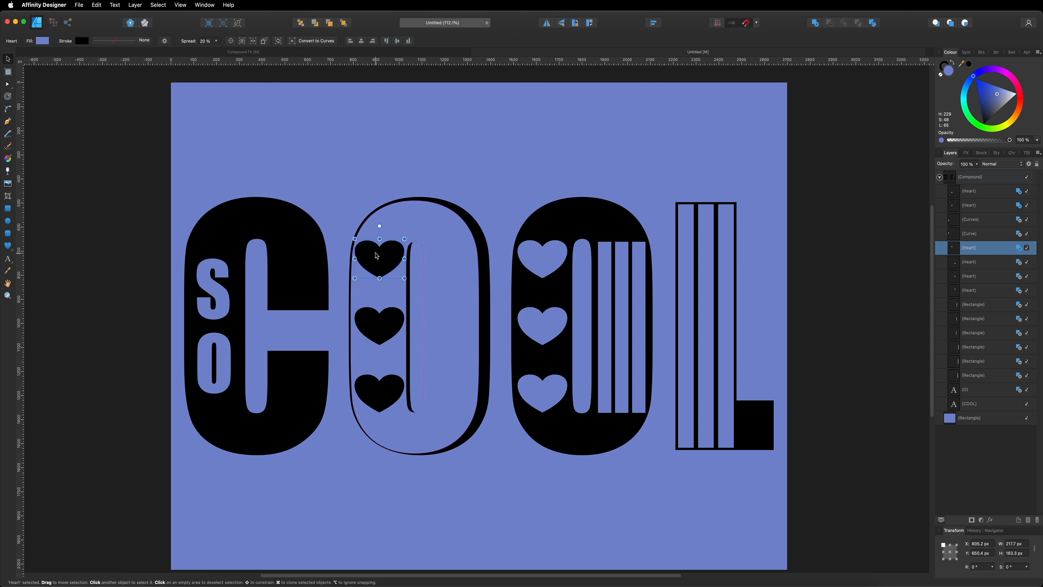
{"action": "mouse_move", "coordinate": [988, 110]}
{"action": "left_mouse_down"}
{"action": "mouse_move", "coordinate": [982, 90]}
{"action": "mouse_move", "coordinate": [984, 103]}
{"action": "mouse_move", "coordinate": [995, 96]}
{"action": "left_mouse_up"}
{"action": "left_click_drag", "start_coordinate": [990, 92], "coordinate": [977, 78]}
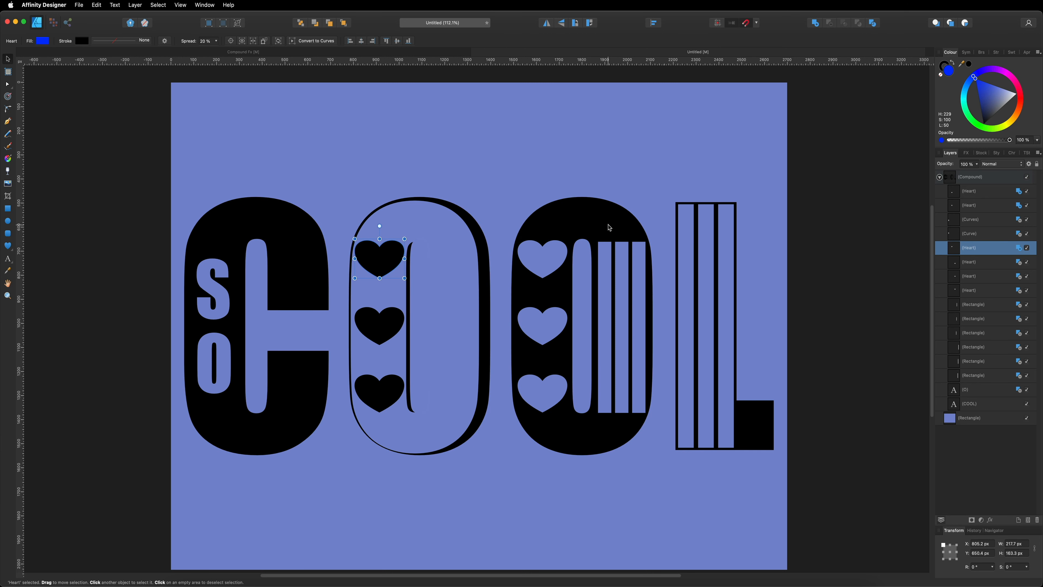
{"action": "left_click", "coordinate": [972, 178]}
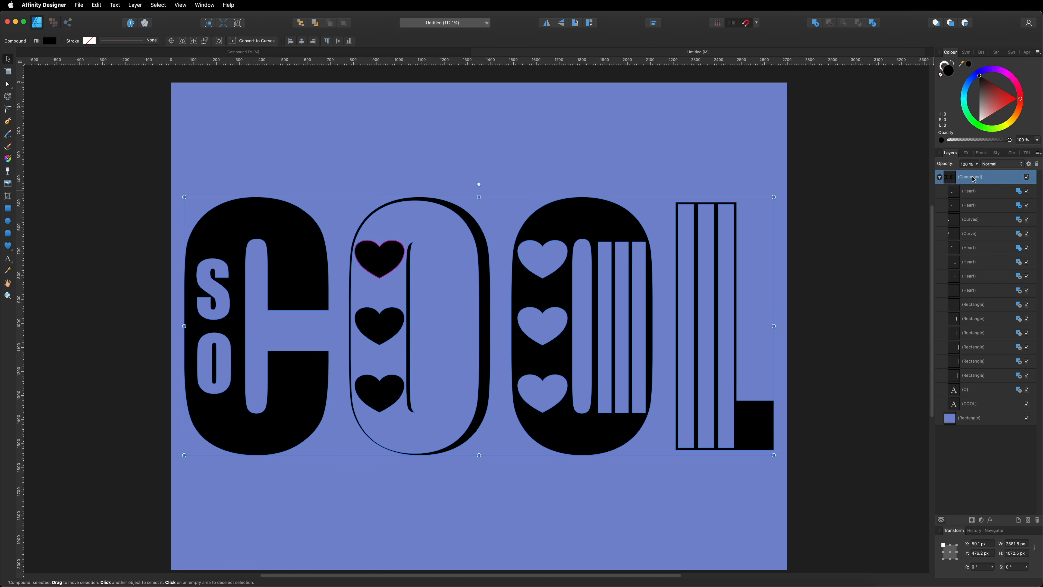
{"action": "mouse_move", "coordinate": [980, 77]}
{"action": "left_mouse_down"}
{"action": "mouse_move", "coordinate": [1013, 99]}
{"action": "mouse_move", "coordinate": [999, 108]}
{"action": "mouse_move", "coordinate": [1012, 98]}
{"action": "mouse_move", "coordinate": [980, 76]}
{"action": "left_mouse_up"}
Duplicate all the compound's elements except the COOL text and group the copies
{"action": "left_click", "coordinate": [966, 192]}
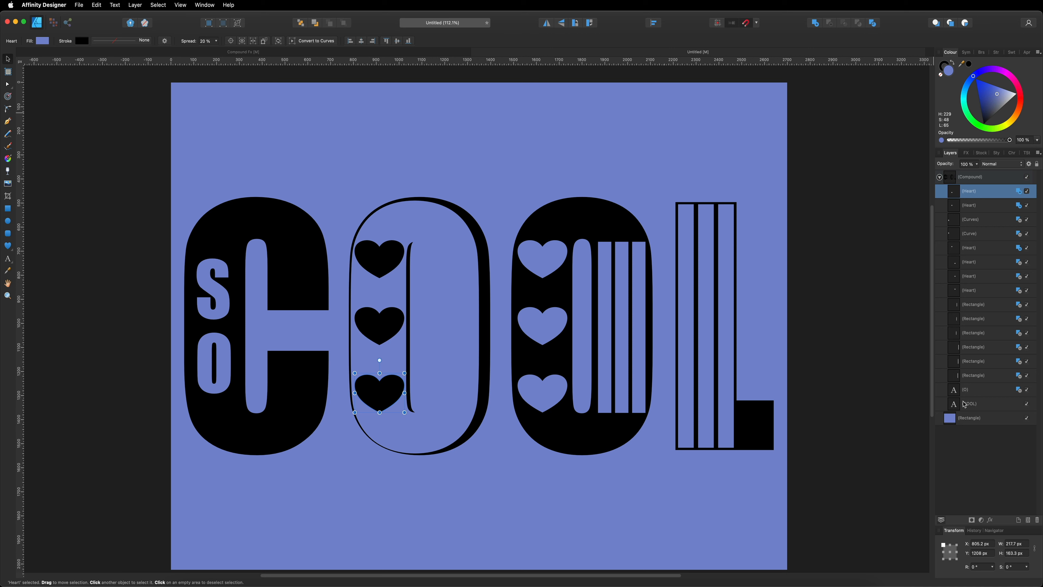
{"action": "left_click", "coordinate": [973, 391], "text": "shift"}
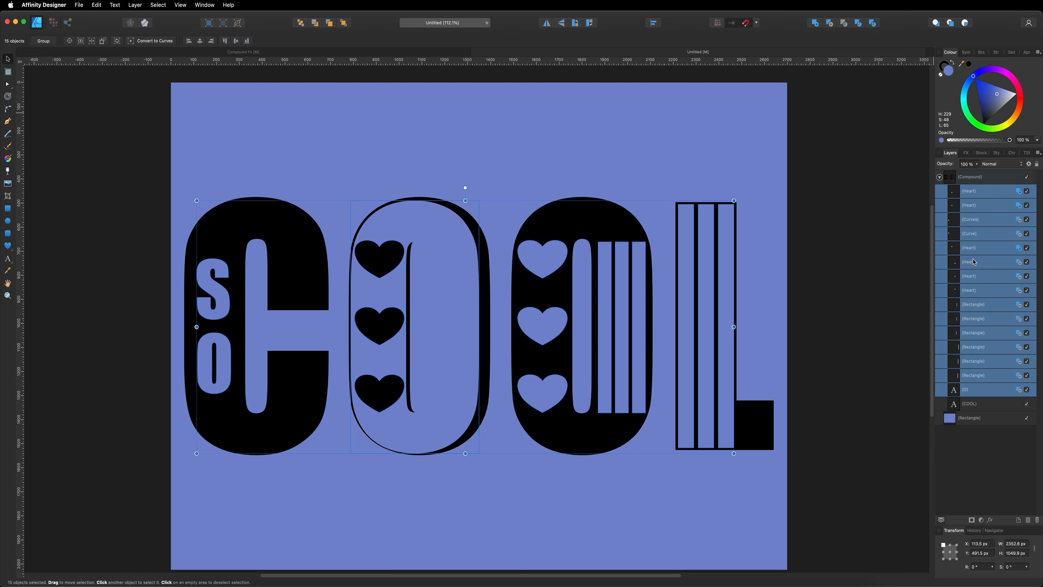
{"action": "key", "text": "super+c"}
{"action": "key", "text": "super+v"}
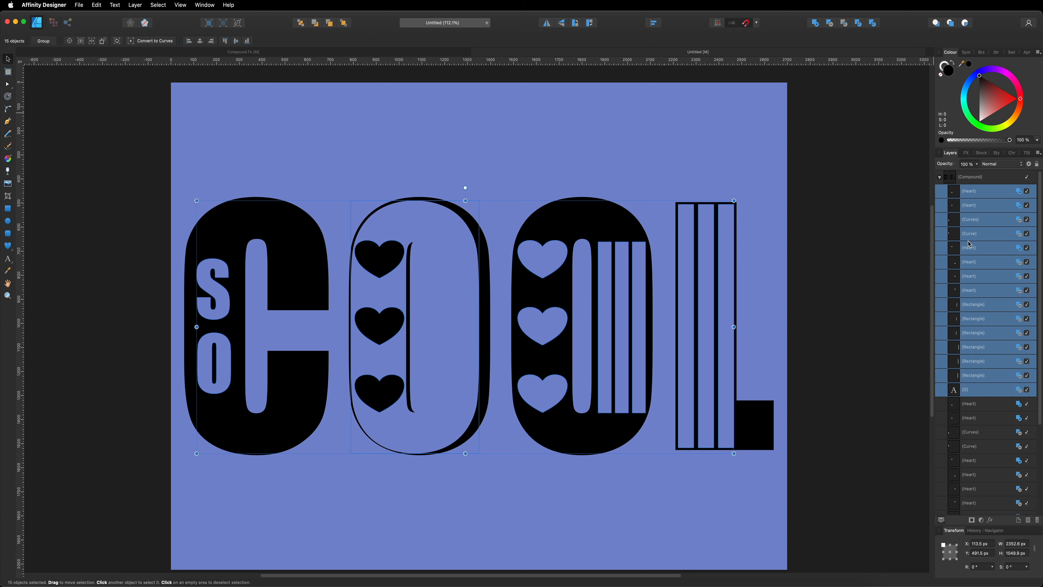
{"action": "key", "text": "super+g"}
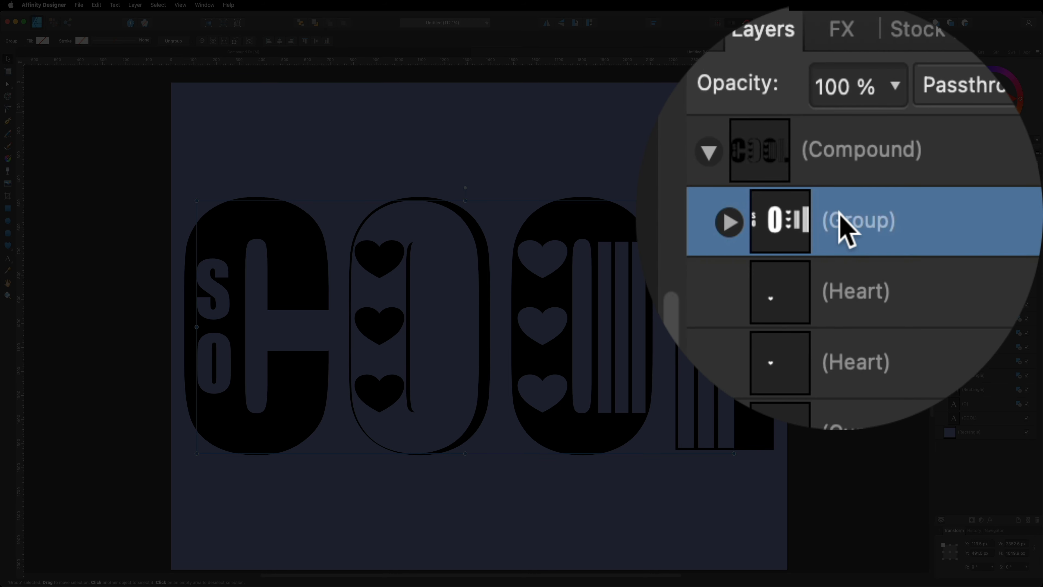
Move the group of copies out of the compound to directly beneath it and rename the group COLOURS
{"action": "mouse_move", "coordinate": [839, 212]}
{"action": "left_mouse_down"}
{"action": "mouse_move", "coordinate": [843, 229]}
{"action": "mouse_move", "coordinate": [840, 218]}
{"action": "left_mouse_up"}
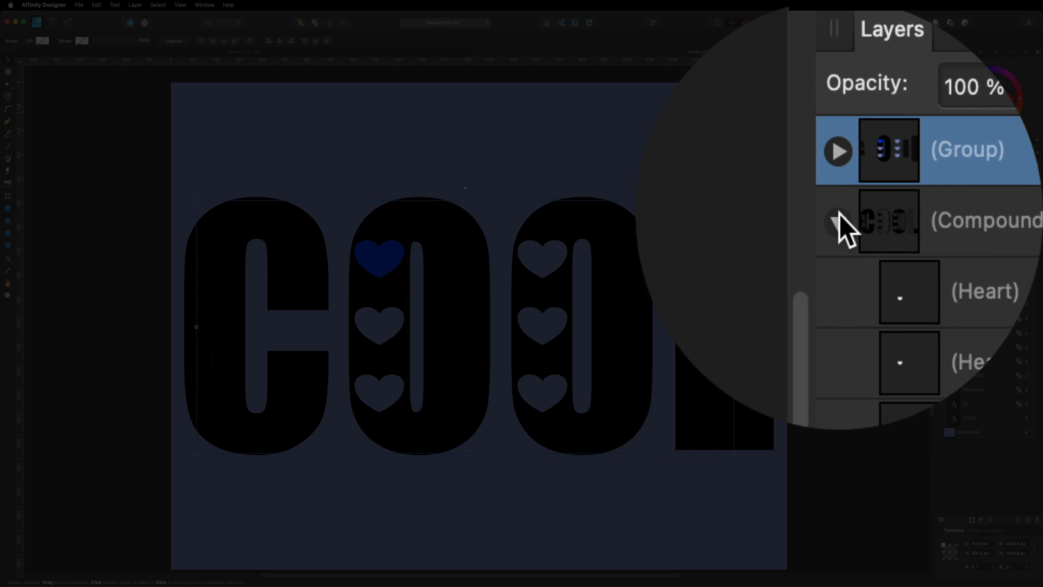
{"action": "left_click", "coordinate": [839, 213]}
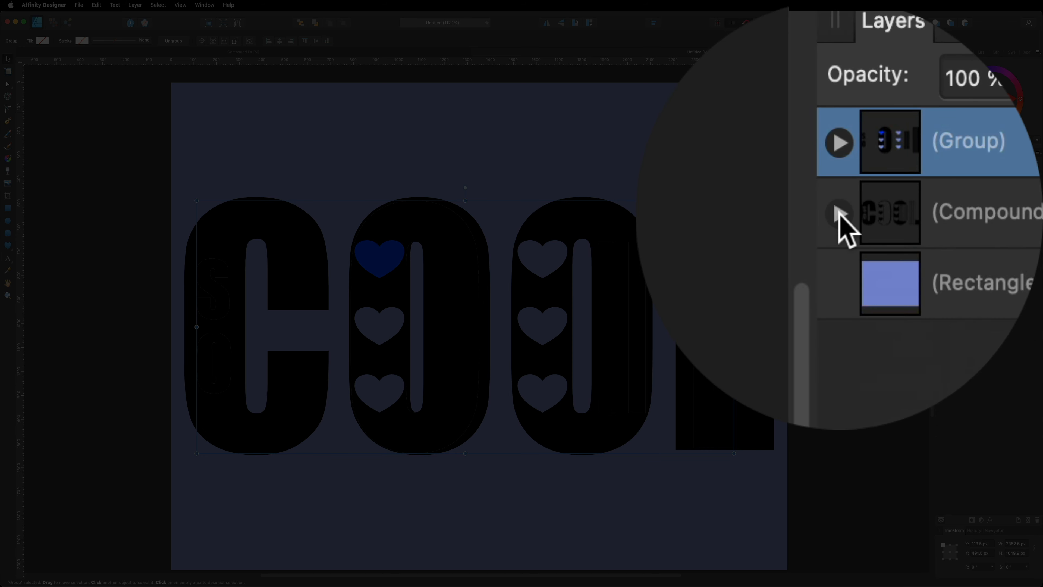
{"action": "left_click_drag", "start_coordinate": [840, 214], "coordinate": [843, 226]}
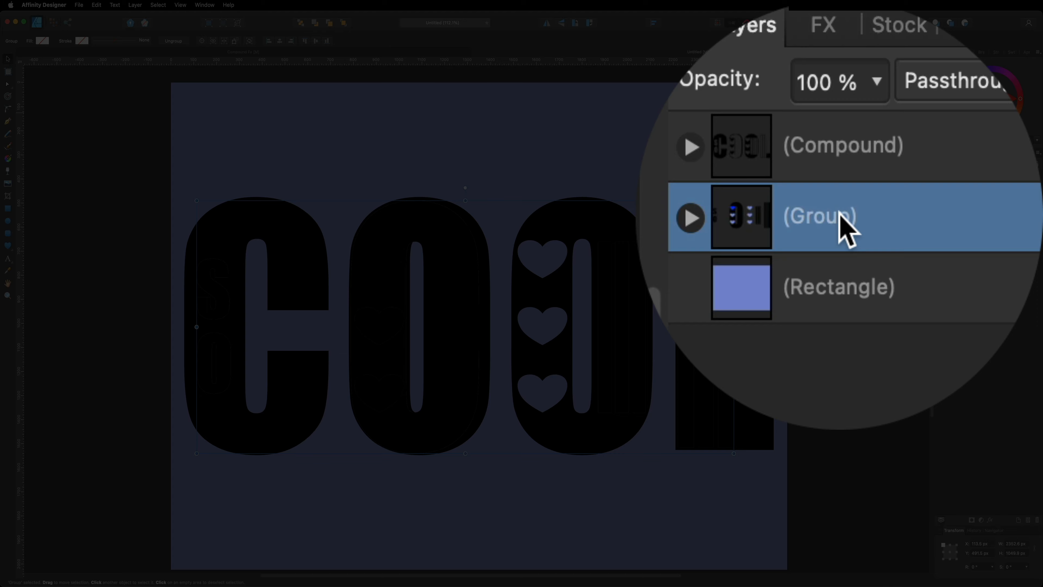
{"action": "double_click", "coordinate": [839, 211]}
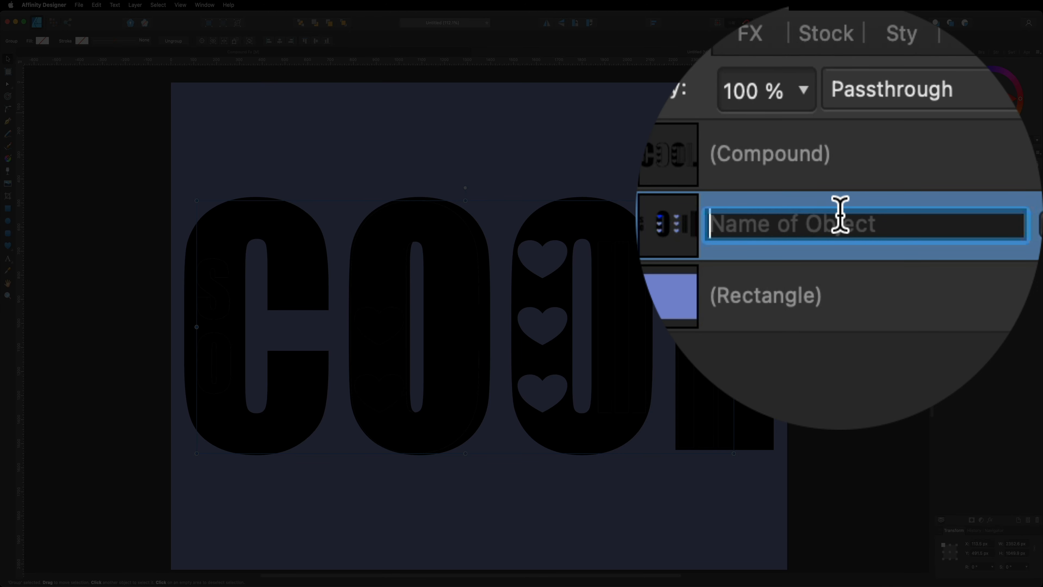
{"action": "type", "text": "COLOURS"}
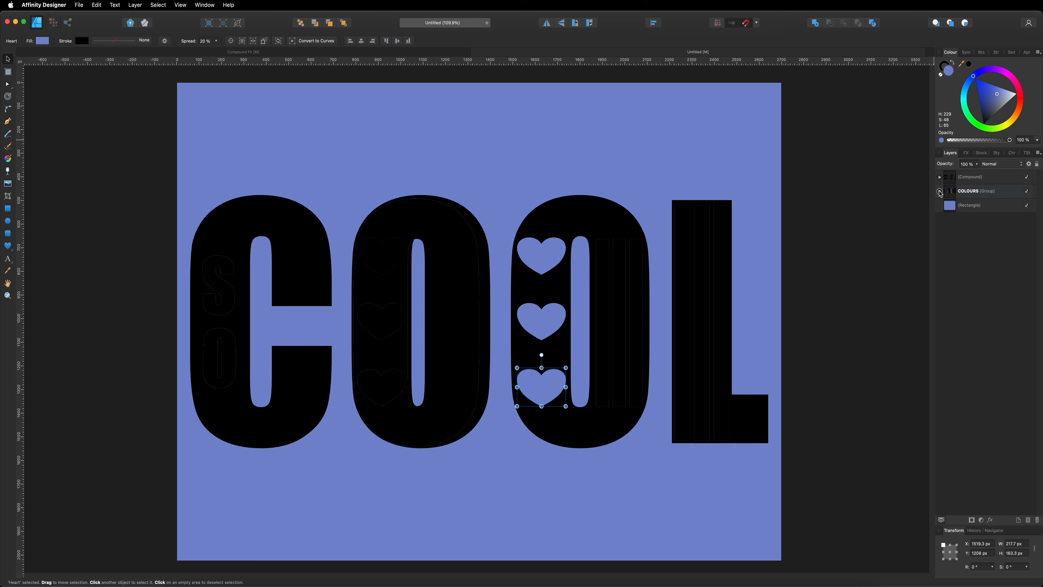
Fill the bottom heart of the second O in the COLOURS group with green (H 111, S 100, L 50)
{"action": "left_click", "coordinate": [940, 191]}
{"action": "left_click", "coordinate": [984, 208]}
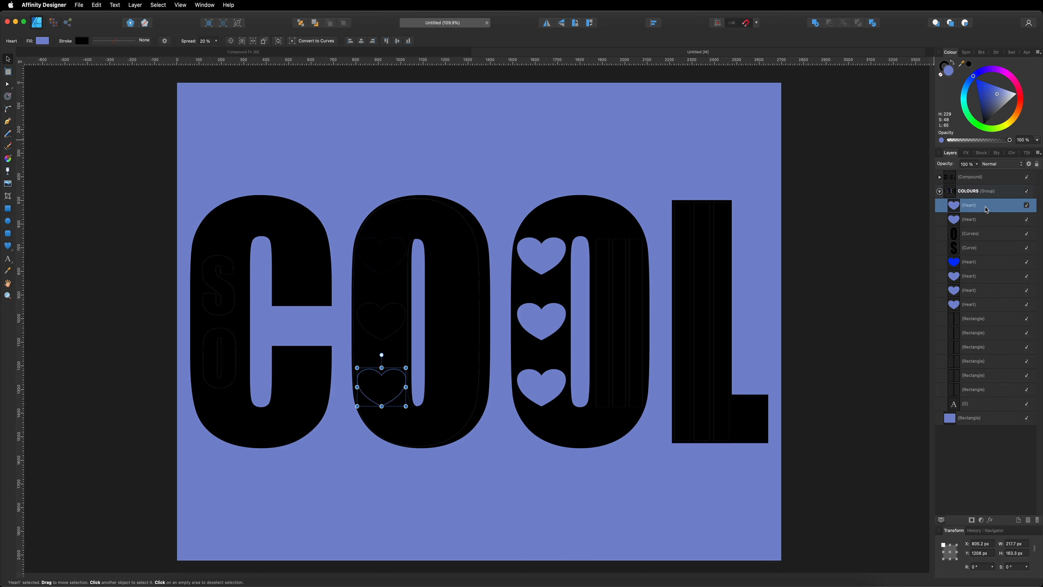
{"action": "left_click", "coordinate": [978, 262]}
{"action": "left_click", "coordinate": [977, 276]}
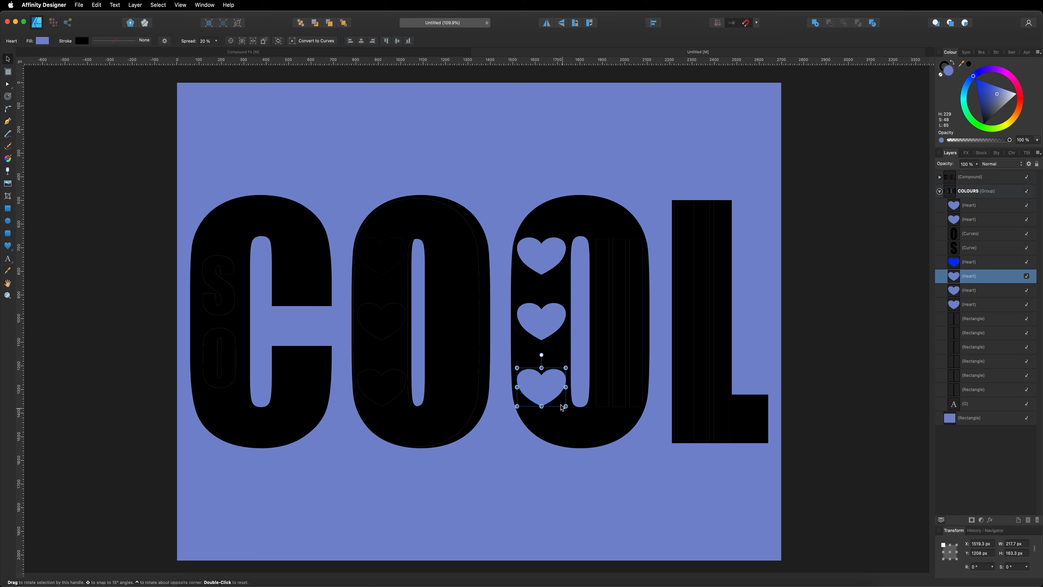
{"action": "left_click", "coordinate": [983, 127]}
{"action": "left_click_drag", "start_coordinate": [987, 105], "coordinate": [981, 130]}
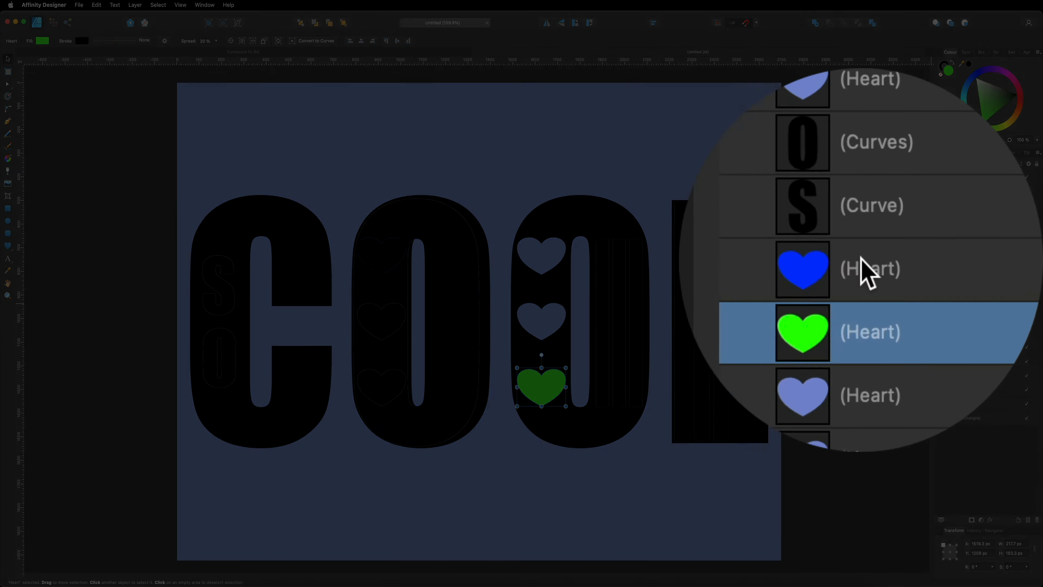
Set the blend mode of the green heart to Overlay
{"action": "left_click", "coordinate": [940, 263]}
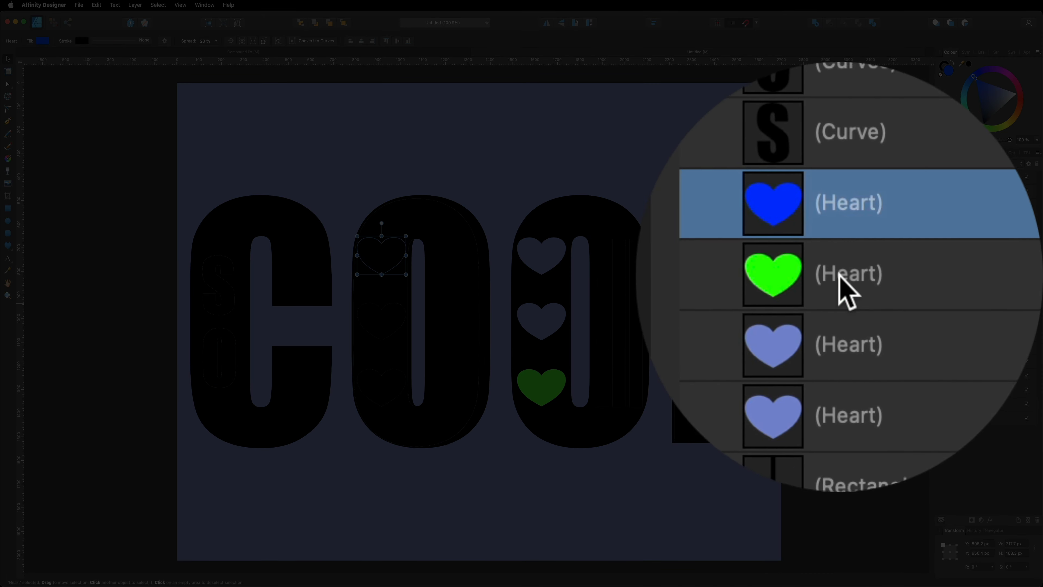
{"action": "left_click", "coordinate": [840, 273]}
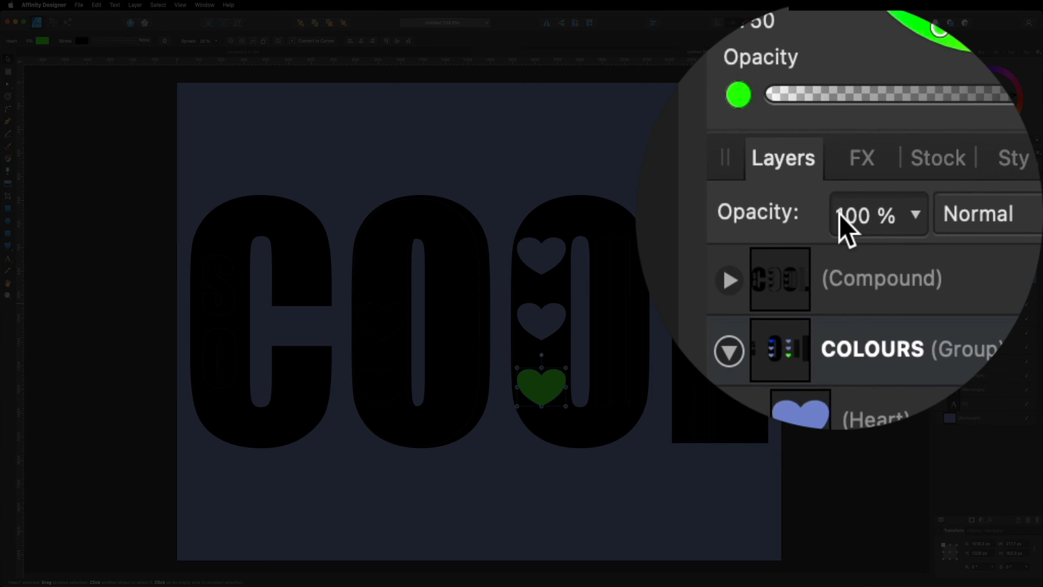
{"action": "left_click", "coordinate": [895, 231]}
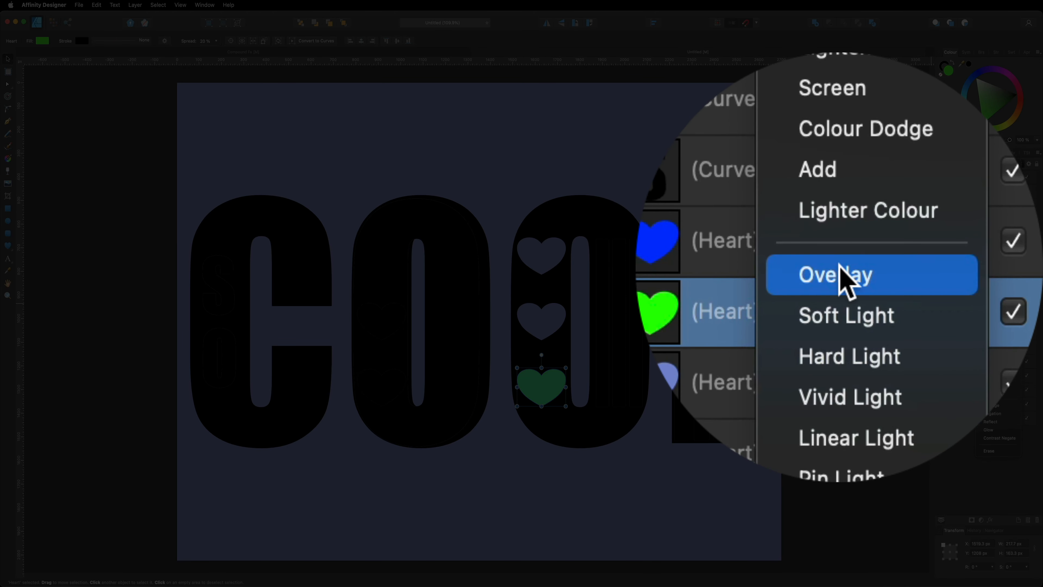
{"action": "left_click", "coordinate": [840, 272]}
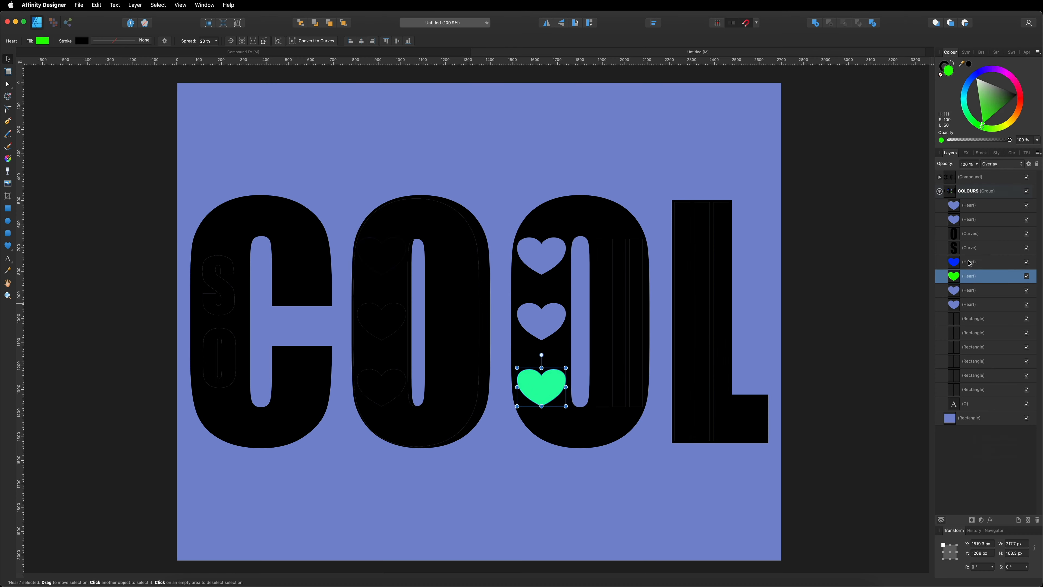
Fill the middle heart of the second O with orange (H 31, S 100, L 50) and set its blend mode to Overlay
{"action": "left_click", "coordinate": [969, 262]}
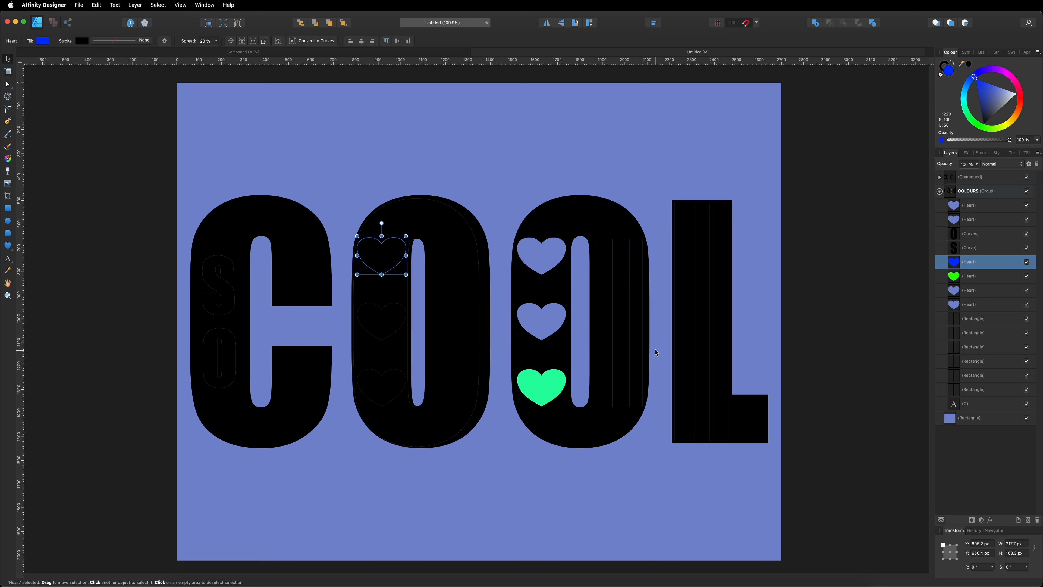
{"action": "left_click", "coordinate": [962, 292]}
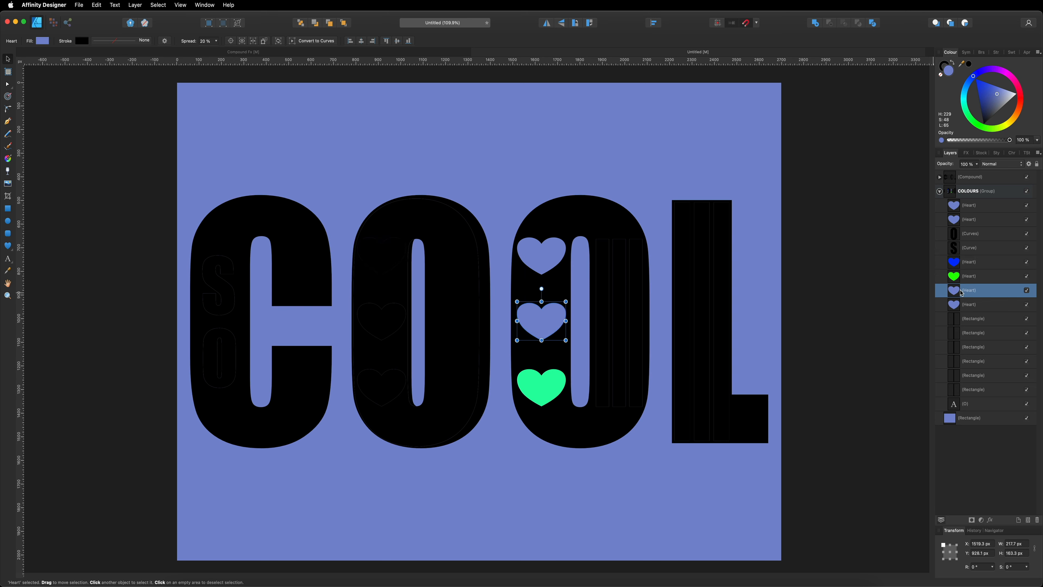
{"action": "left_click", "coordinate": [1020, 117]}
{"action": "left_click", "coordinate": [1015, 113]}
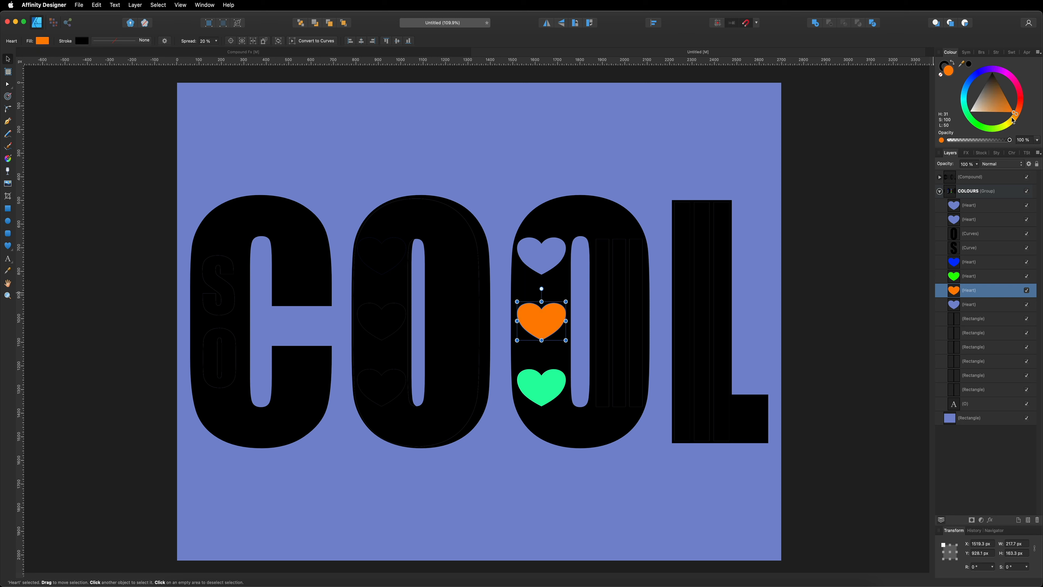
{"action": "left_click", "coordinate": [989, 165]}
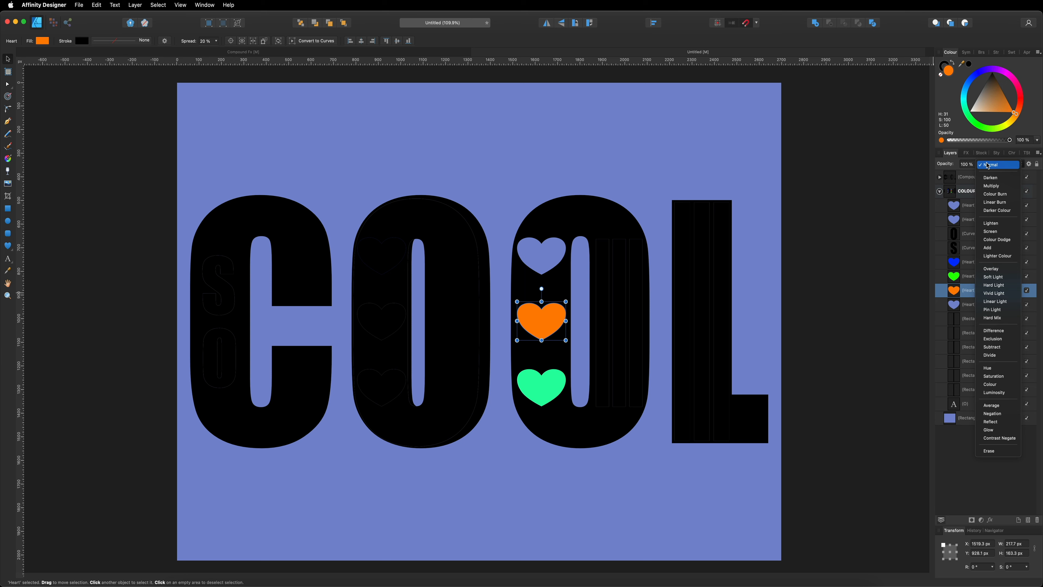
{"action": "left_click", "coordinate": [991, 269]}
Fill the top heart of the second O with blue (H 229, S 100, L 50) and set its blend mode to Overlay
{"action": "left_click", "coordinate": [968, 307]}
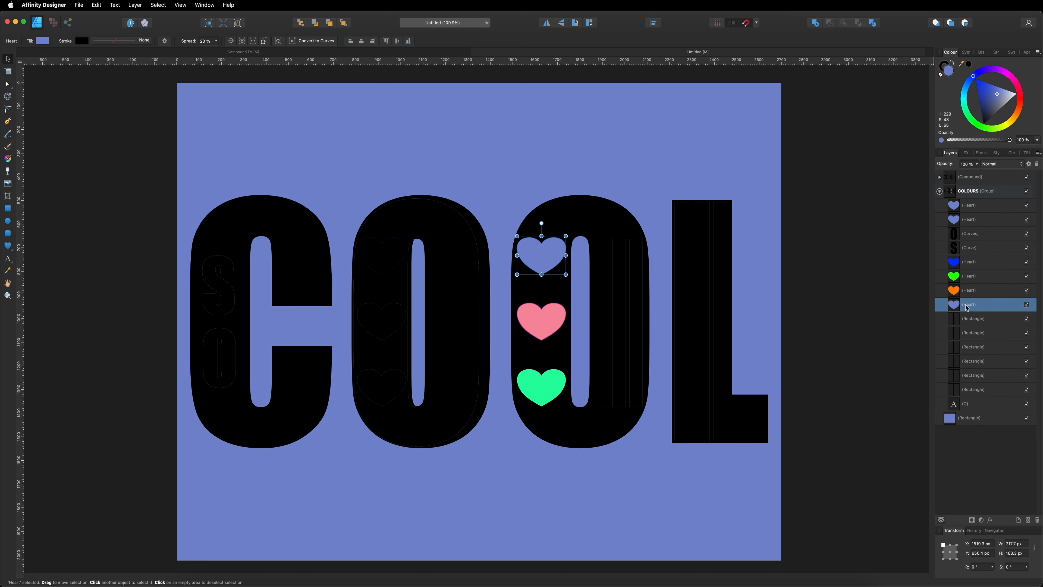
{"action": "left_click_drag", "start_coordinate": [988, 91], "coordinate": [974, 76]}
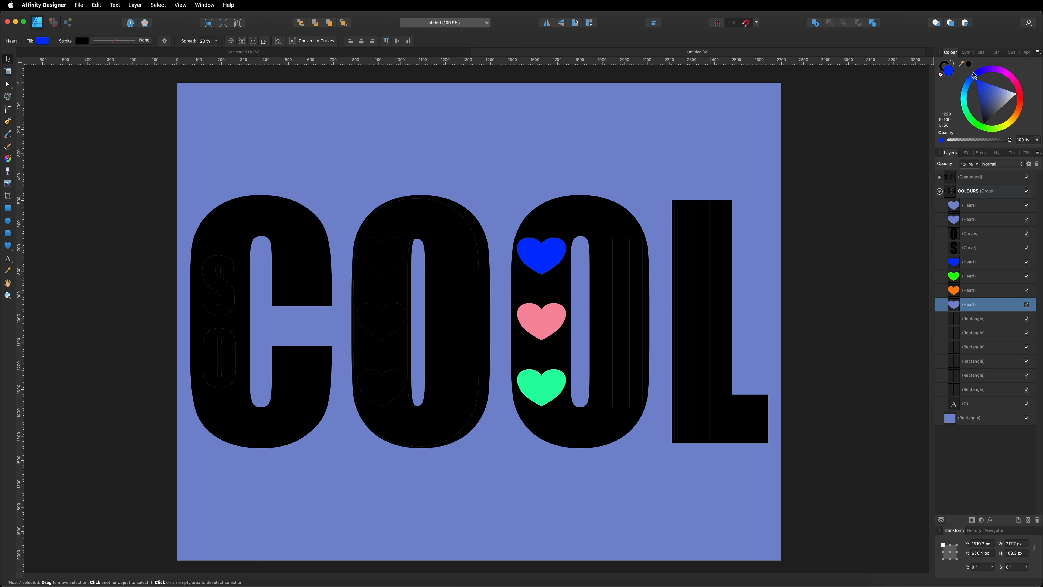
{"action": "left_click", "coordinate": [999, 164]}
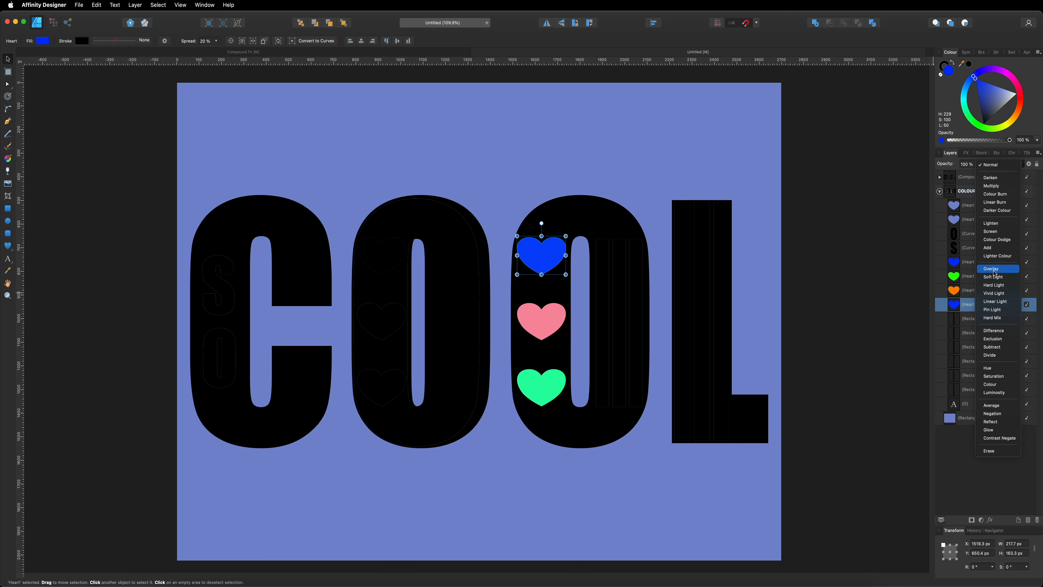
{"action": "left_click", "coordinate": [995, 272]}
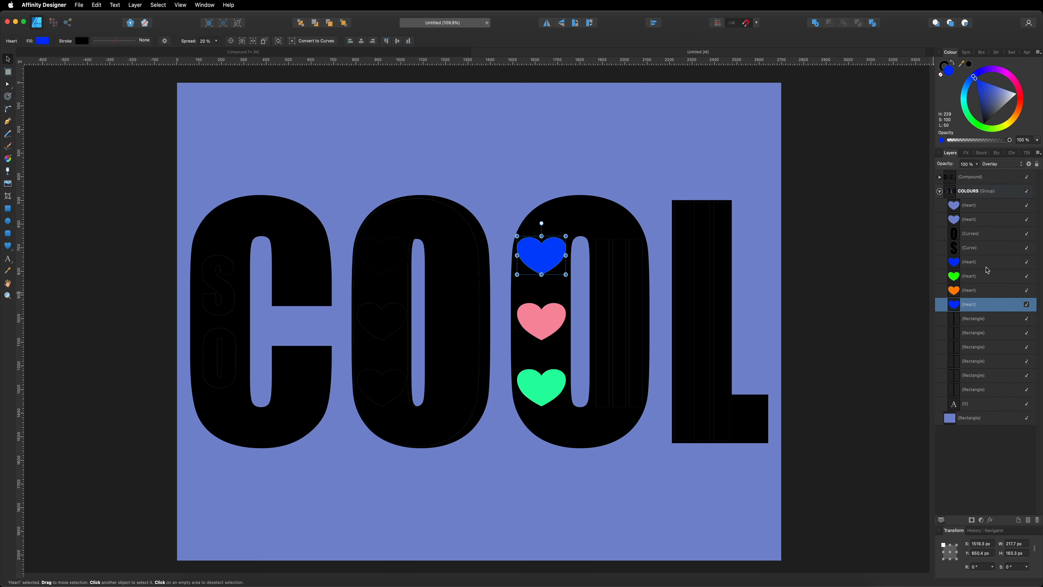
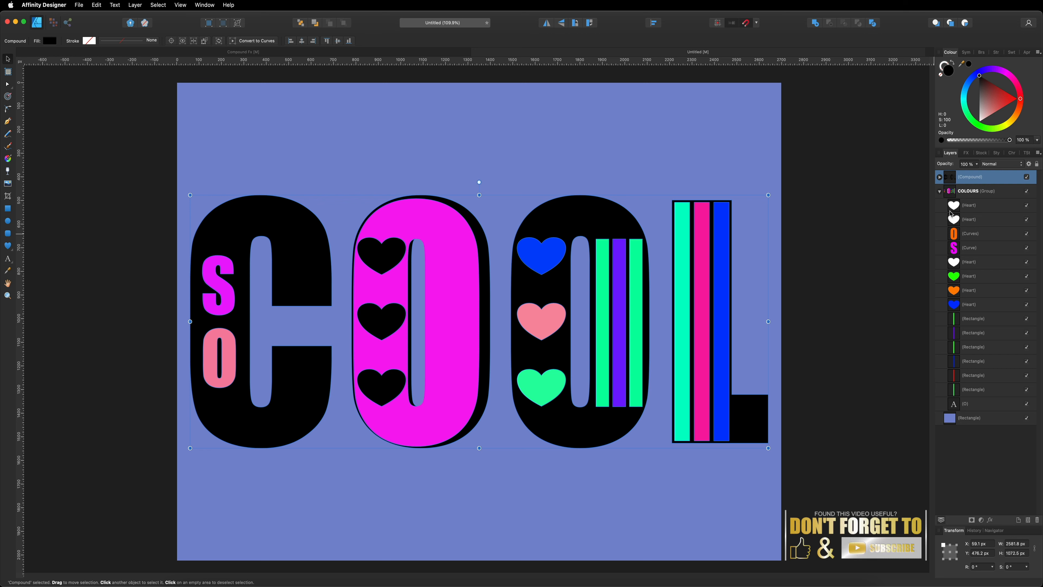
Set the first O's three white hearts to Overlay blend mode and place the top heart's layer directly beneath the other two in COLOURS
{"action": "left_click", "coordinate": [969, 206]}
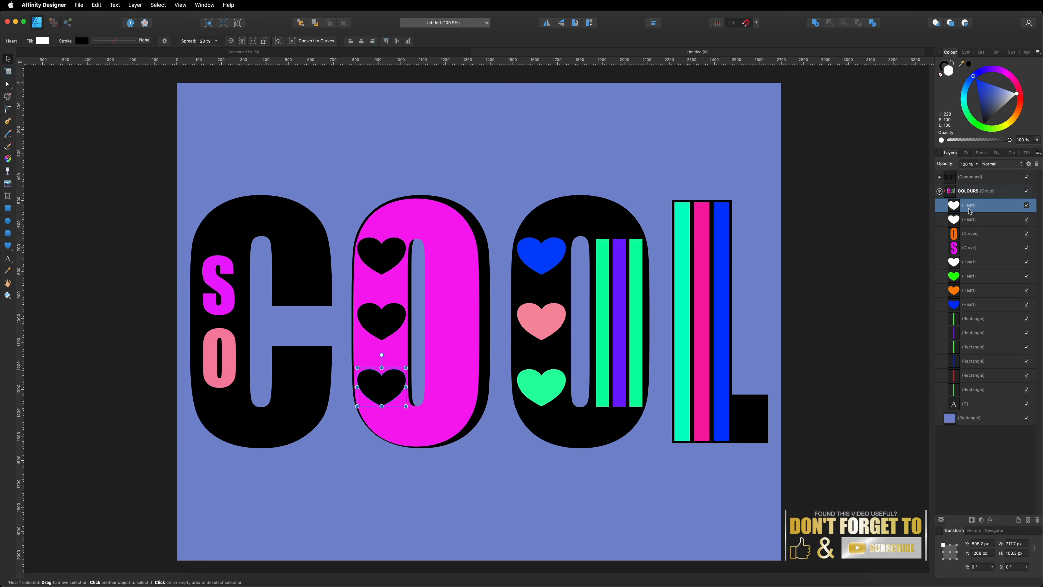
{"action": "left_click", "coordinate": [1002, 165]}
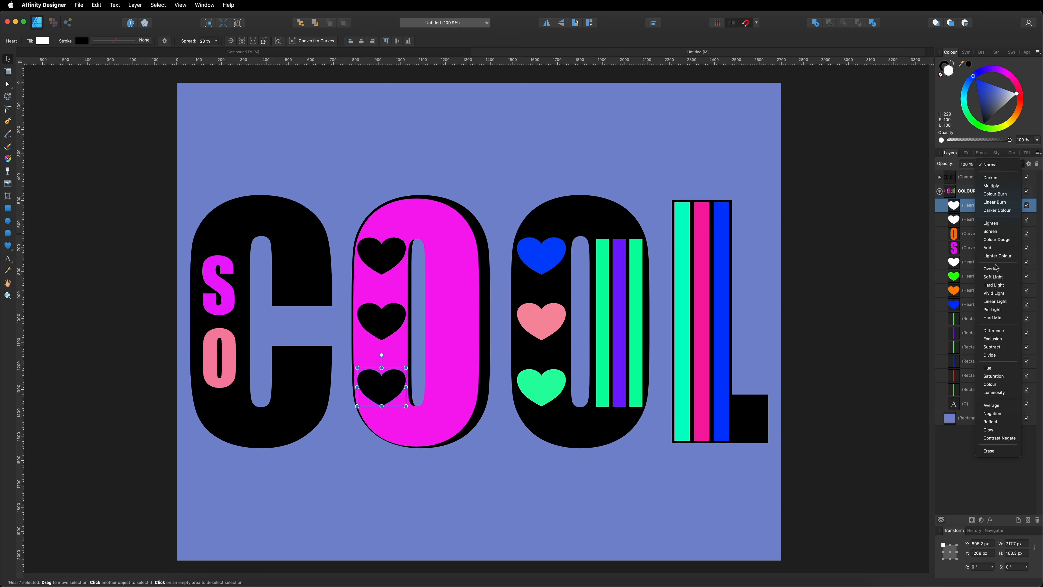
{"action": "left_click", "coordinate": [969, 219]}
{"action": "left_click", "coordinate": [1002, 164]}
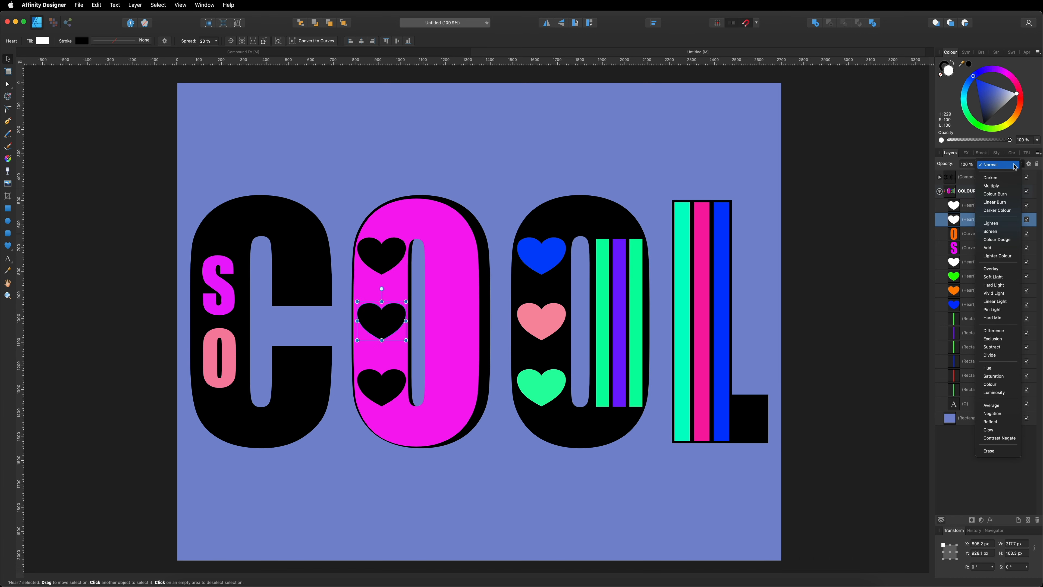
{"action": "left_click", "coordinate": [994, 268]}
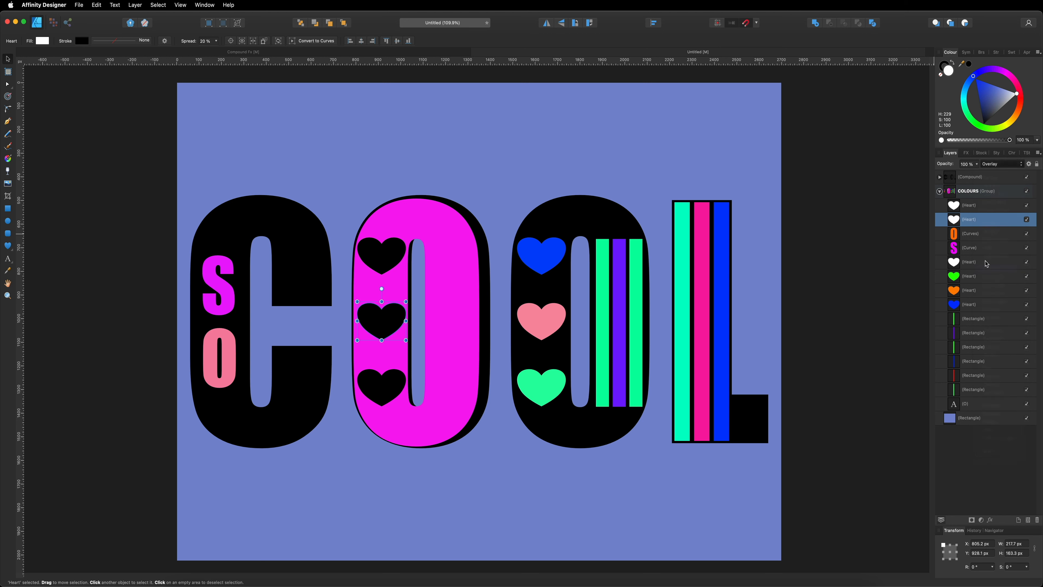
{"action": "left_click", "coordinate": [987, 263]}
{"action": "left_click", "coordinate": [1013, 165]}
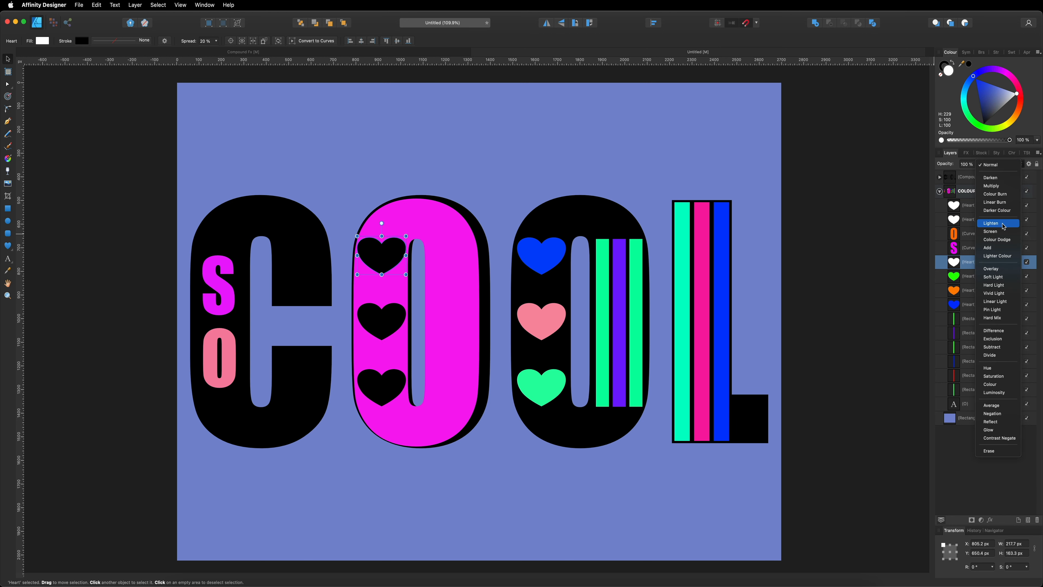
{"action": "left_click", "coordinate": [990, 267]}
{"action": "left_click_drag", "start_coordinate": [958, 265], "coordinate": [961, 236]}
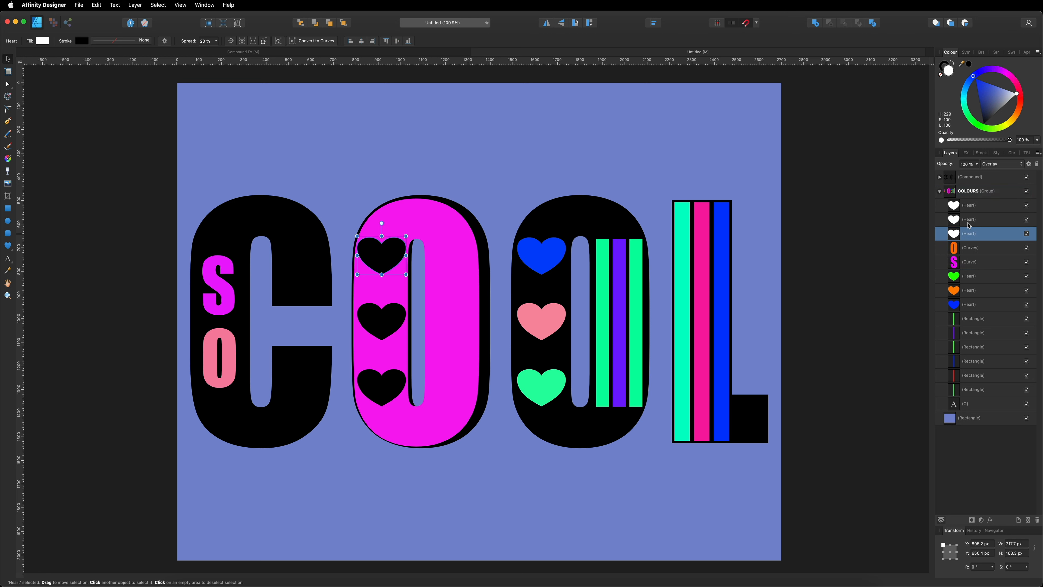
{"action": "left_click", "coordinate": [940, 193]}
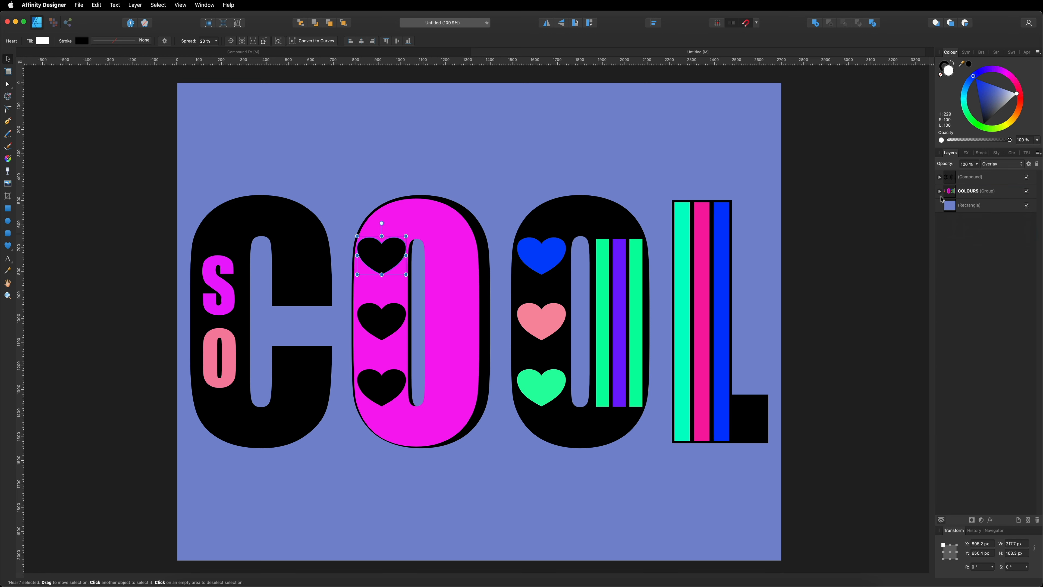
Add an outer shadow to the compound shape with a 10 px radius, 12.7 px offset and 43% intensity
{"action": "left_click", "coordinate": [976, 177]}
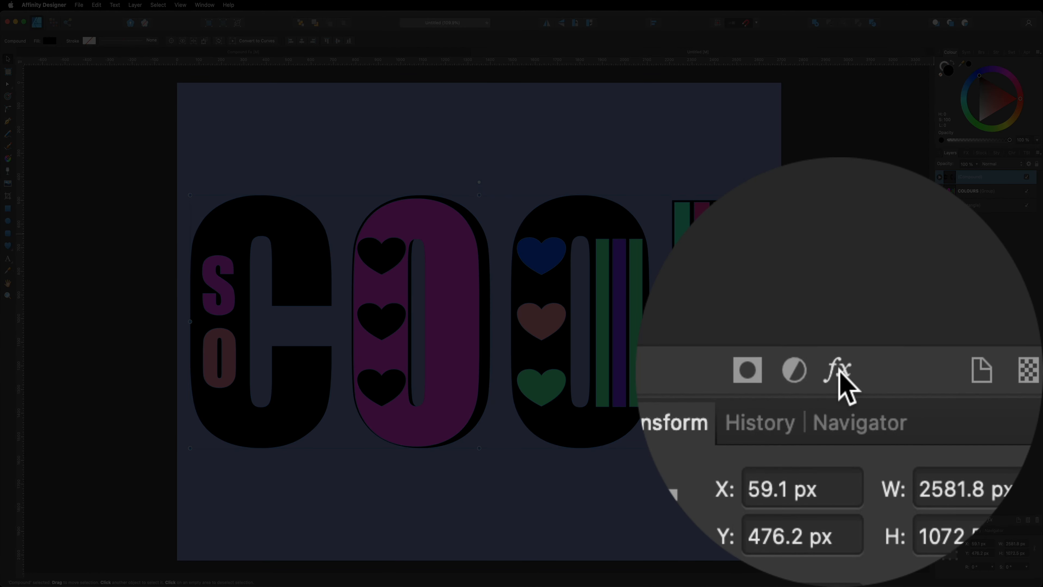
{"action": "left_click", "coordinate": [989, 520]}
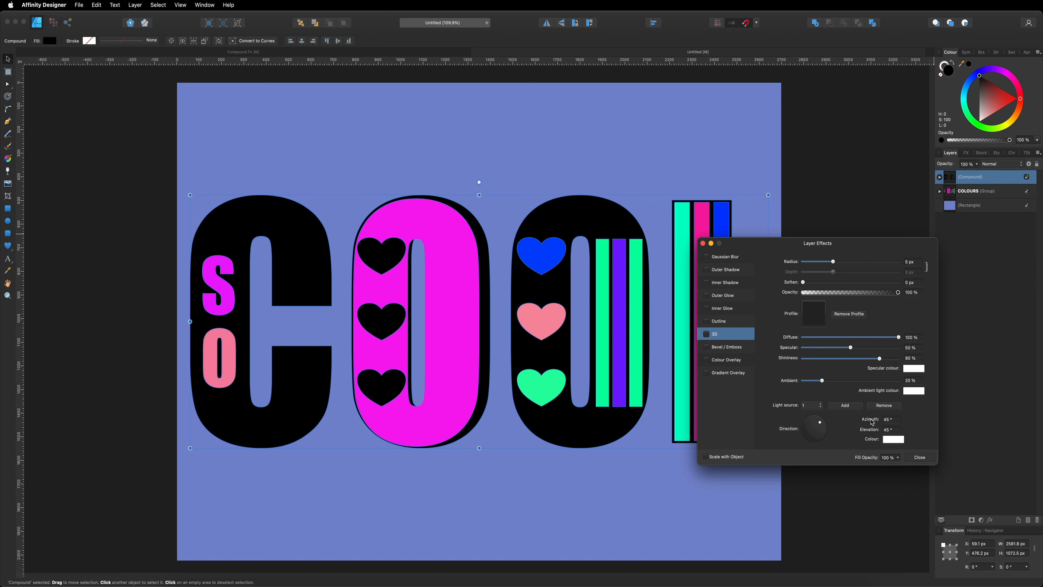
{"action": "left_click", "coordinate": [725, 271]}
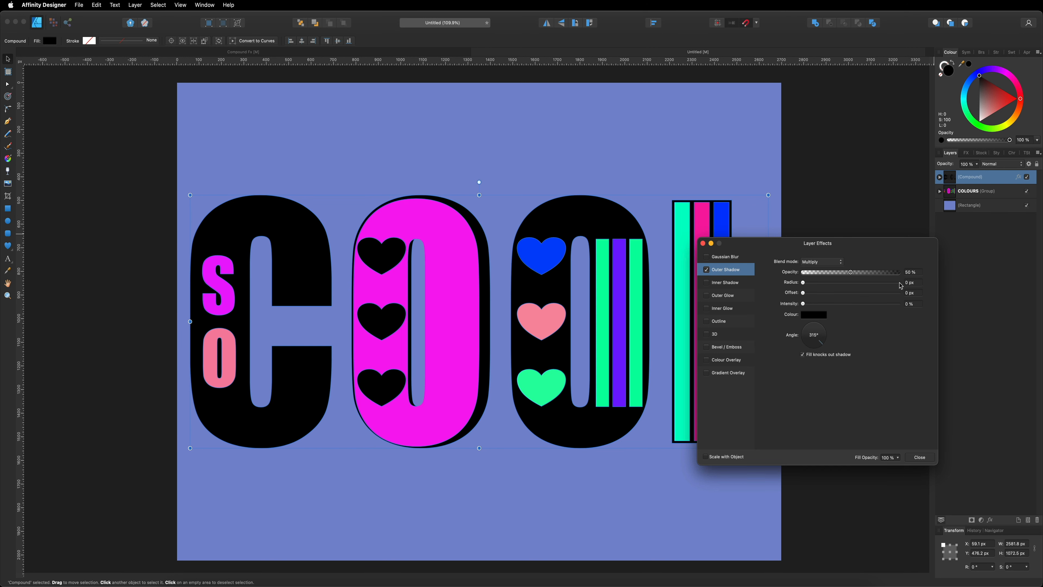
{"action": "left_click", "coordinate": [916, 283]}
{"action": "type", "text": "10"}
{"action": "key", "text": "Return"}
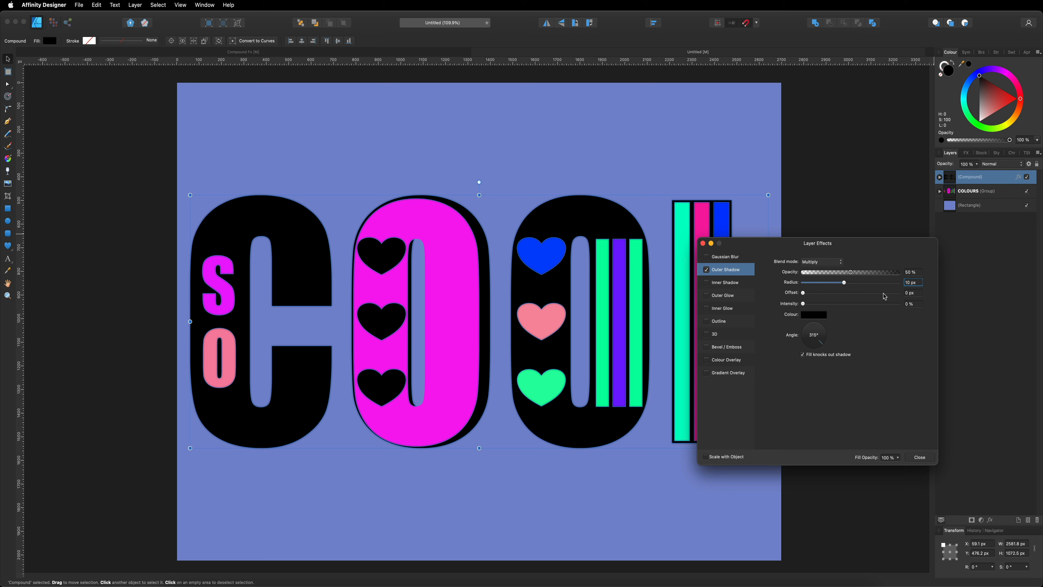
{"action": "left_click", "coordinate": [913, 293]}
{"action": "type", "text": "12.7"}
{"action": "key", "text": "Return"}
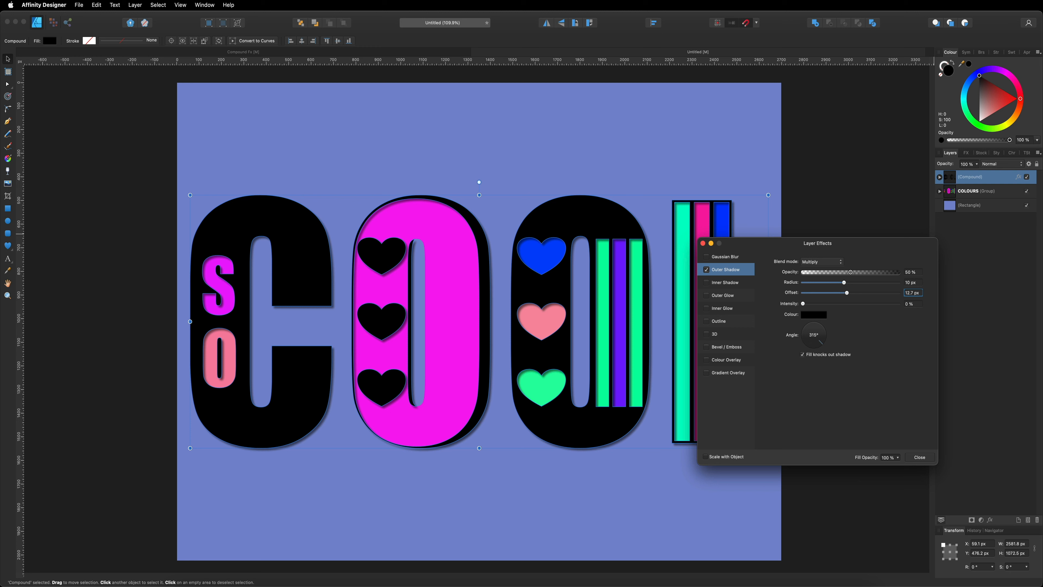
{"action": "left_click", "coordinate": [903, 304]}
{"action": "type", "text": "43"}
{"action": "key", "text": "Return"}
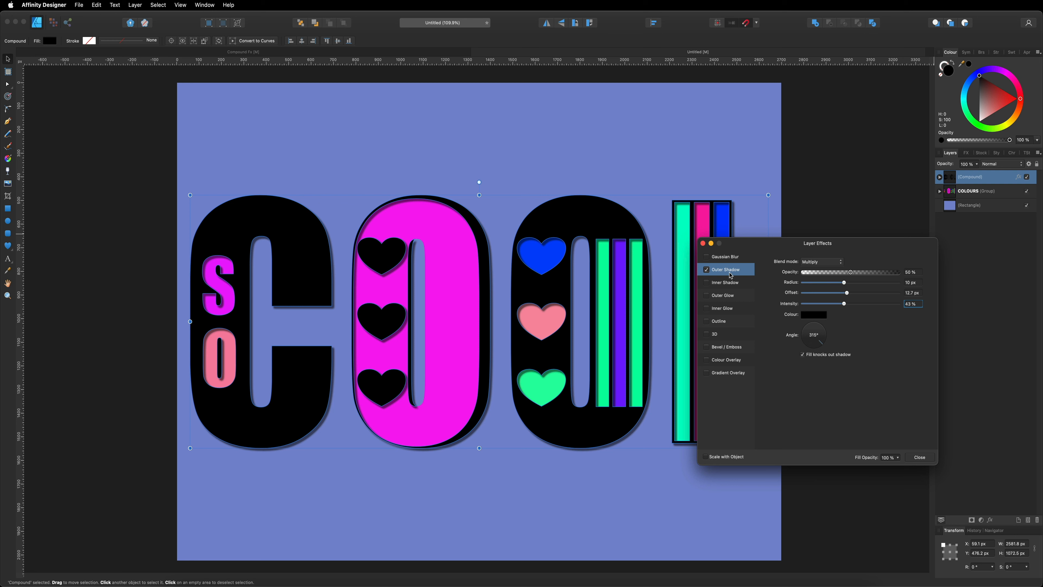
Add a 3D layer effect to the compound shape with a radius of 8 px
{"action": "left_click", "coordinate": [717, 335]}
{"action": "left_click", "coordinate": [716, 336]}
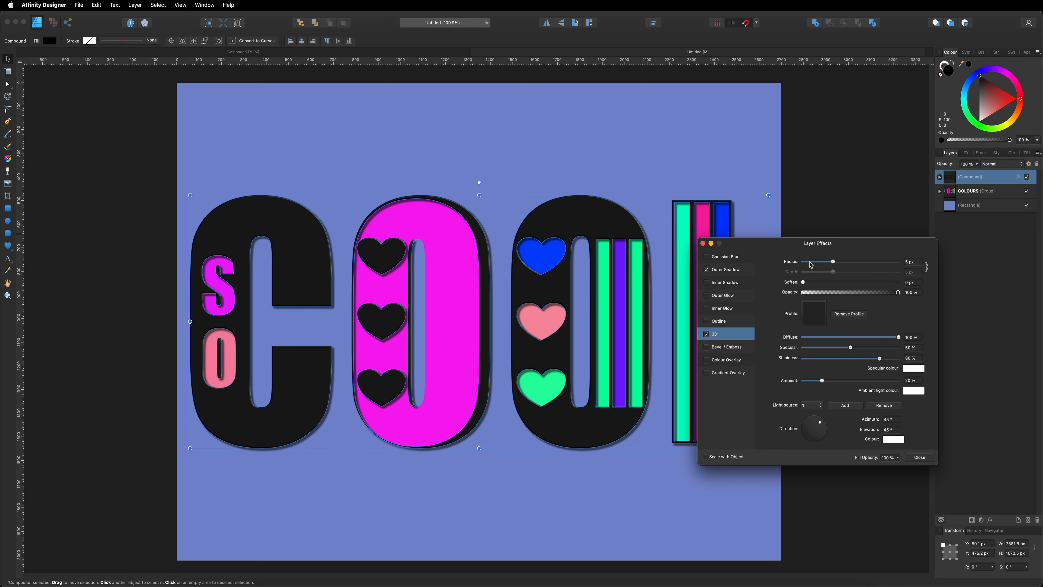
{"action": "left_click_drag", "start_coordinate": [918, 263], "coordinate": [909, 260]}
{"action": "type", "text": "8"}
{"action": "key", "text": "Return"}
Add a linear gradient overlay to the compound shape and set its start stop to near-black (H 0, S 0, L 7)
{"action": "left_click", "coordinate": [706, 373]}
{"action": "left_click", "coordinate": [707, 373]}
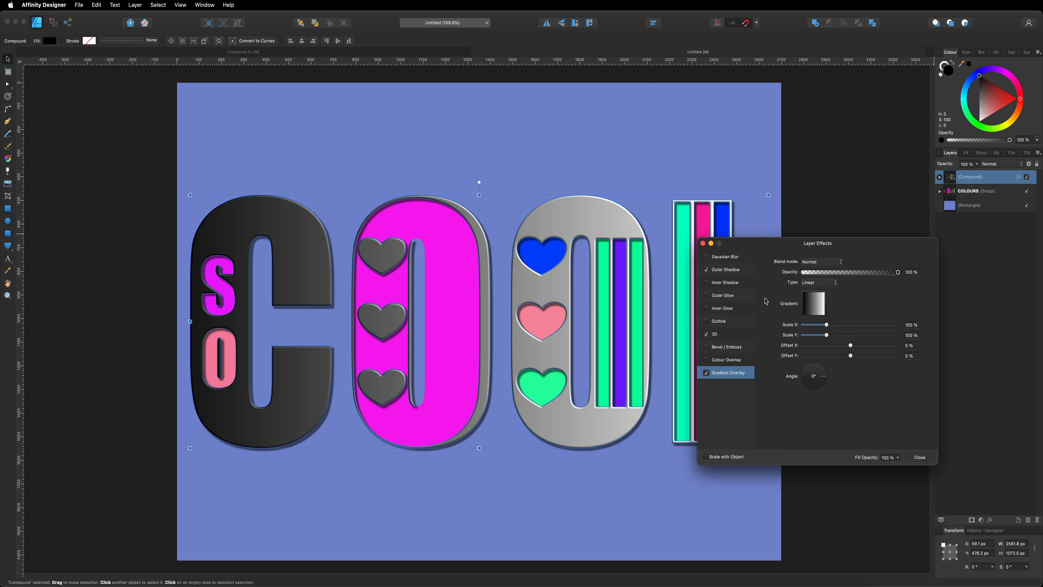
{"action": "left_click", "coordinate": [813, 310]}
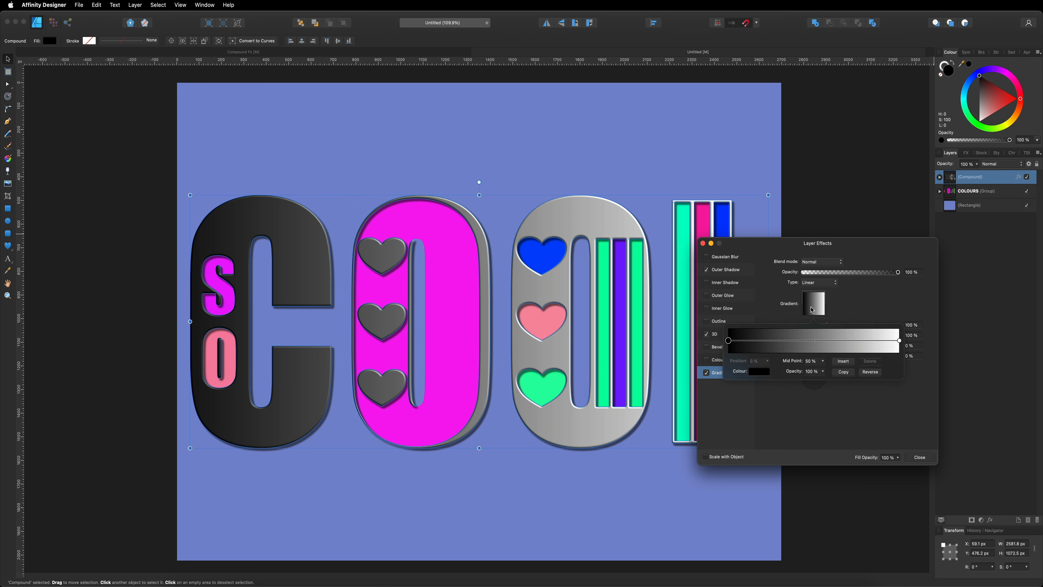
{"action": "left_click", "coordinate": [757, 373]}
{"action": "left_click", "coordinate": [778, 418]}
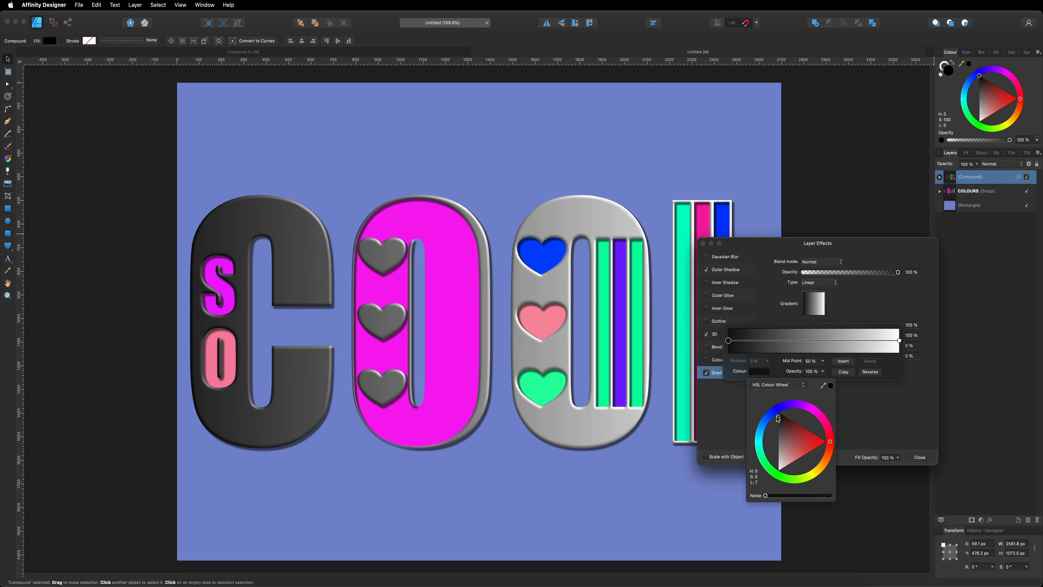
Set the gradient overlay's end stop to dark grey (H 0, S 0, L 30) and close the layer effects
{"action": "left_click", "coordinate": [900, 341]}
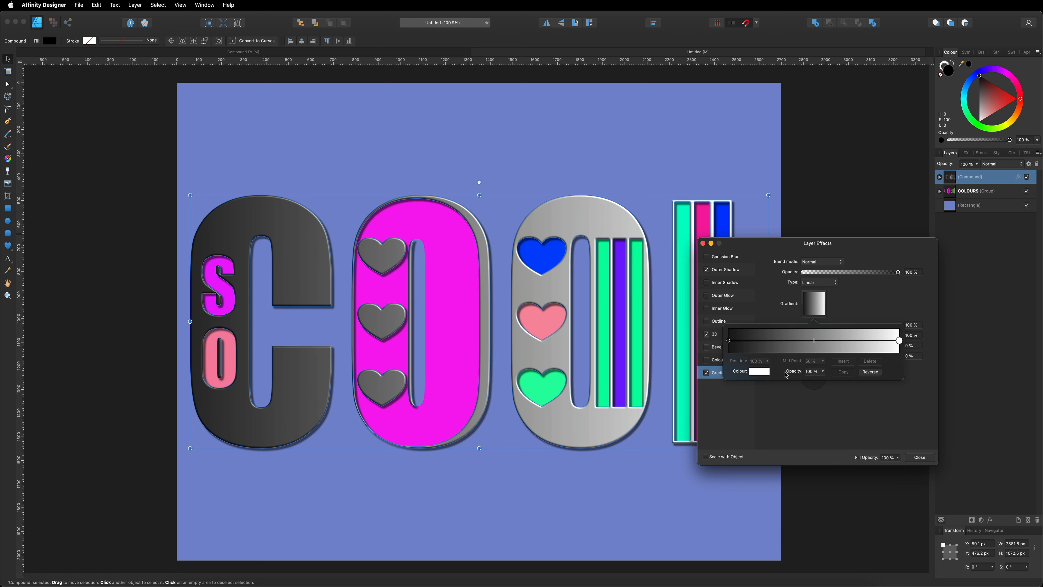
{"action": "left_click", "coordinate": [760, 372]}
{"action": "left_click_drag", "start_coordinate": [783, 420], "coordinate": [777, 431]}
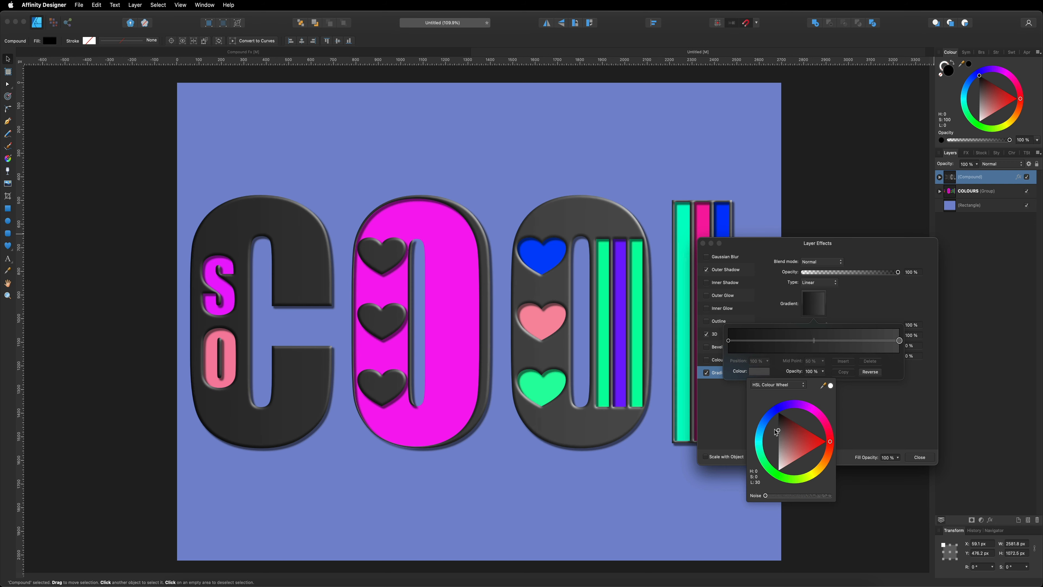
{"action": "left_click", "coordinate": [867, 418]}
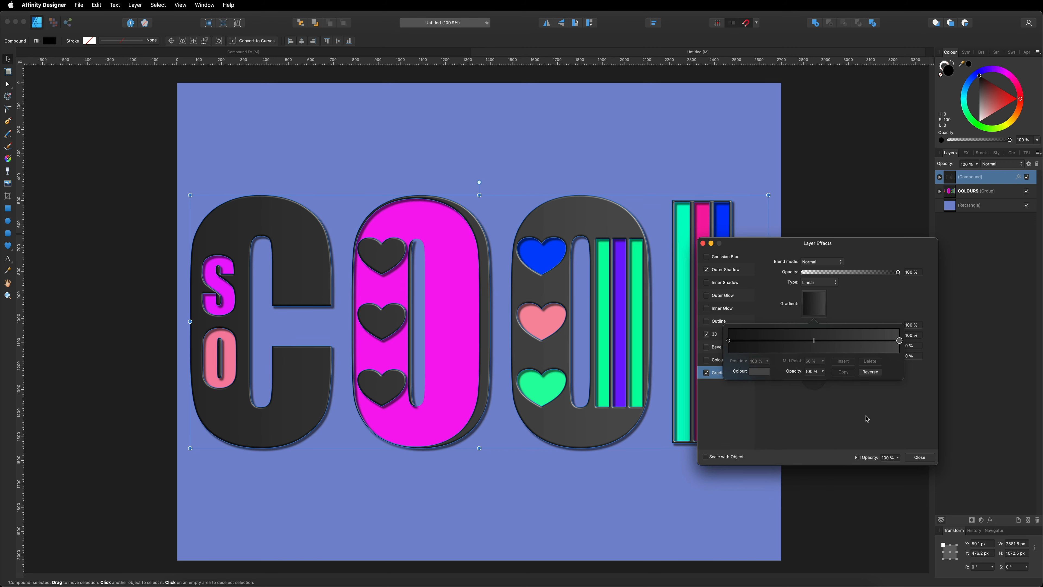
{"action": "left_click", "coordinate": [870, 401]}
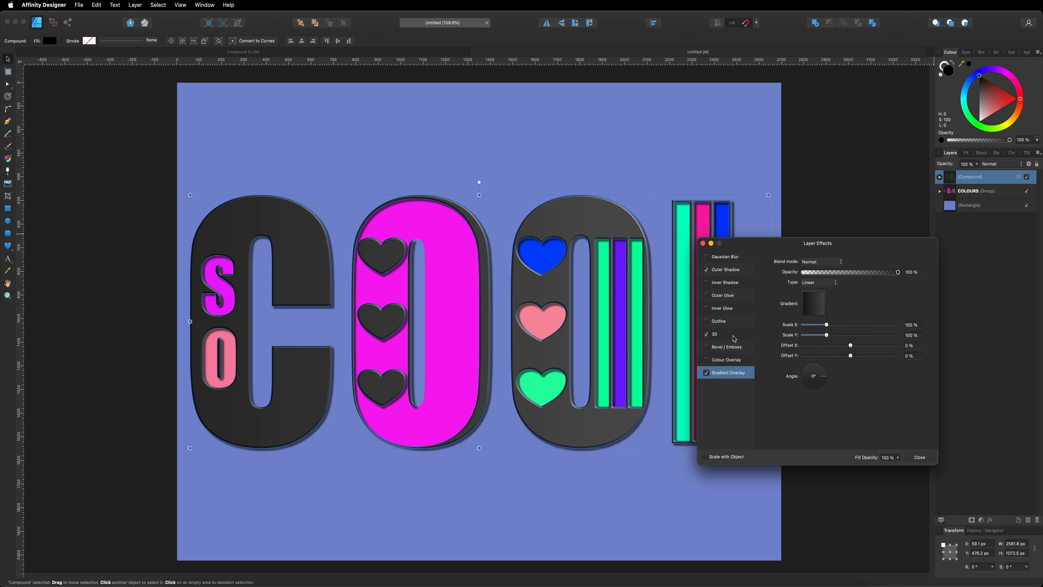
{"action": "left_click", "coordinate": [920, 457]}
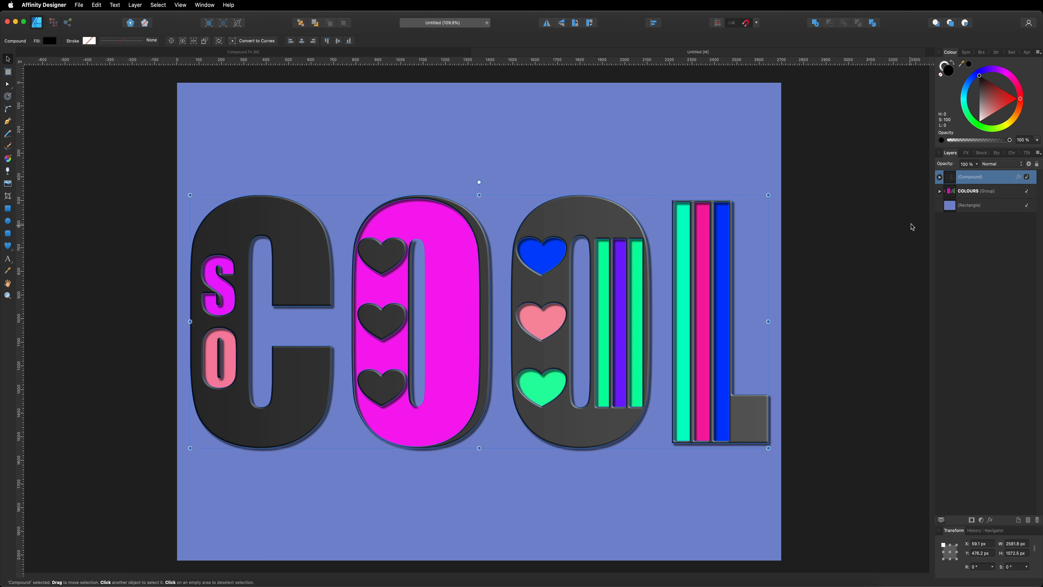
Add an inner shadow to the COLOURS group with a 100 px radius and white as its colour
{"action": "left_click", "coordinate": [964, 191]}
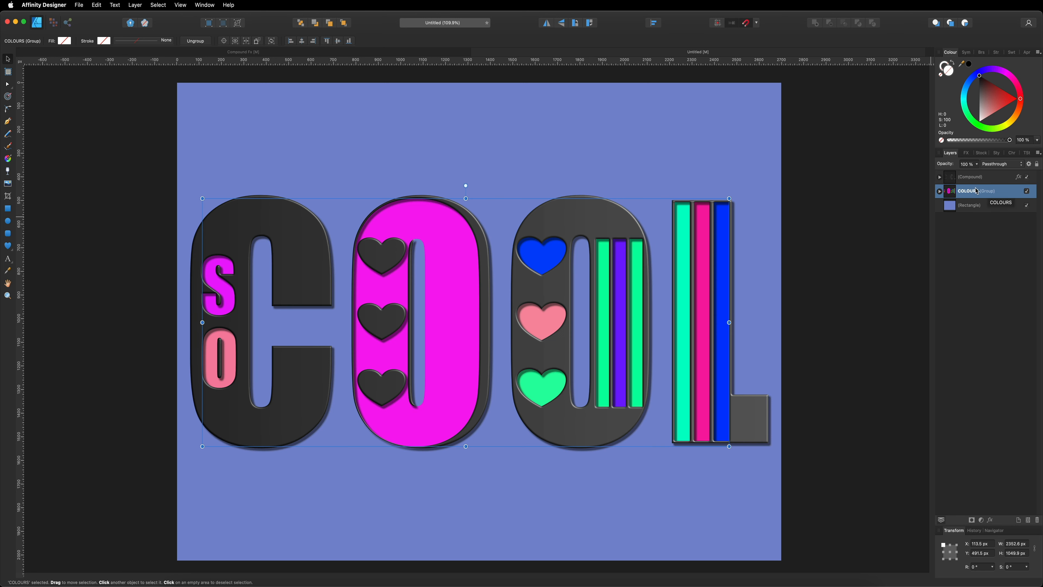
{"action": "left_click", "coordinate": [991, 520]}
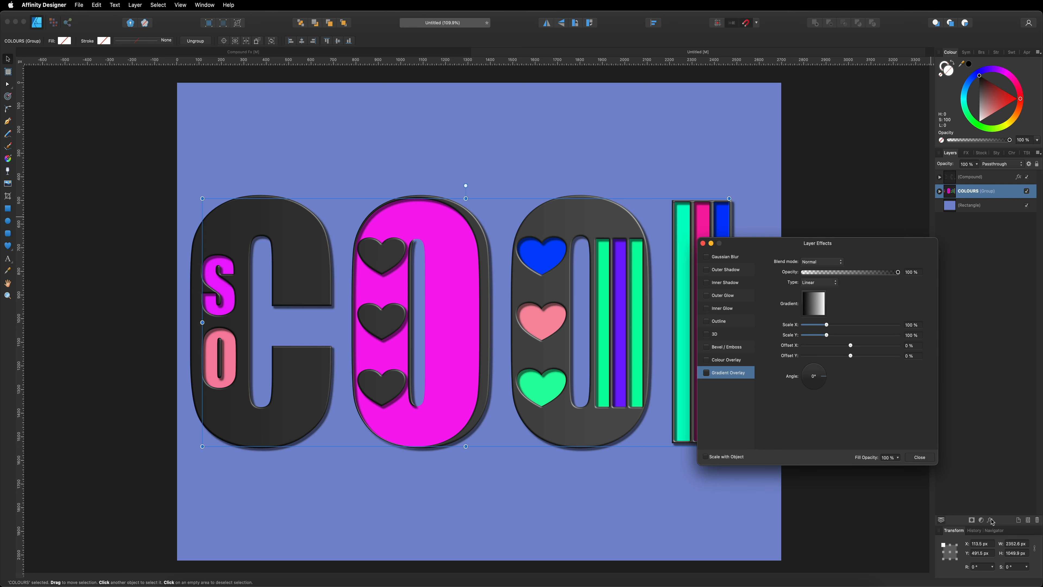
{"action": "left_click", "coordinate": [707, 283]}
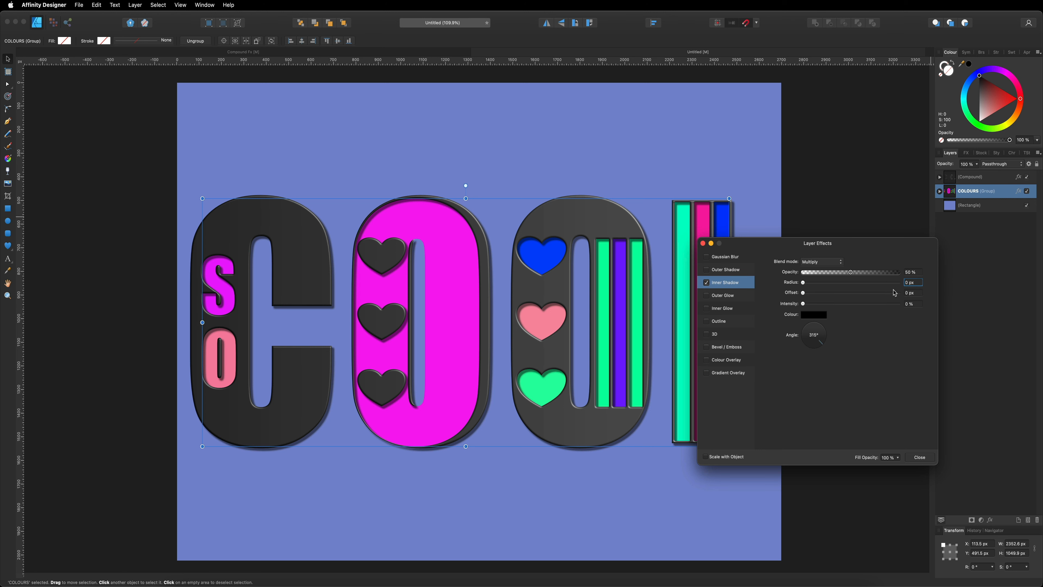
{"action": "type", "text": "100"}
{"action": "key", "text": "Return"}
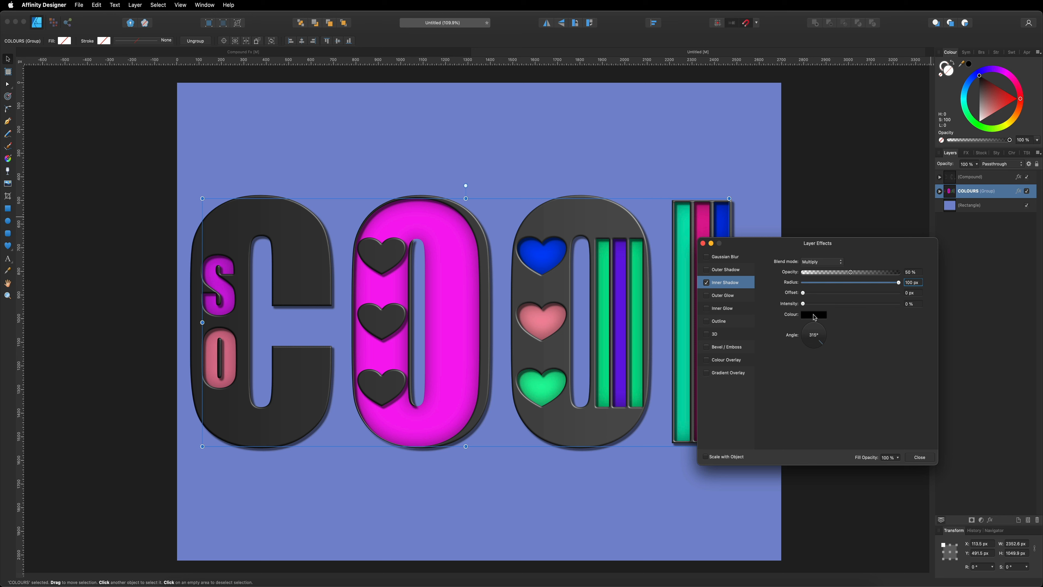
{"action": "left_click", "coordinate": [816, 316]}
{"action": "left_click_drag", "start_coordinate": [836, 376], "coordinate": [830, 418]}
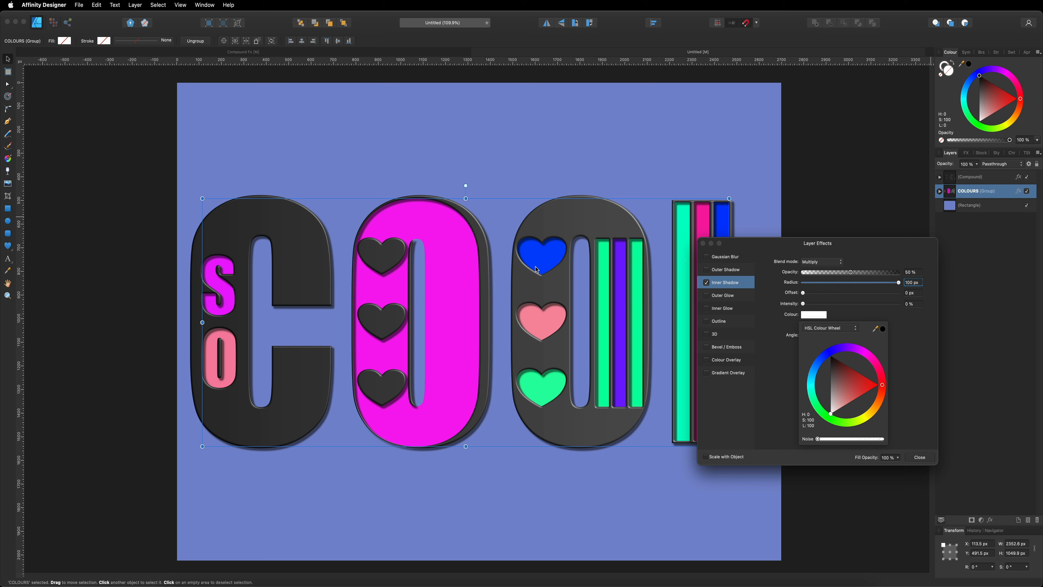
{"action": "left_click", "coordinate": [902, 318]}
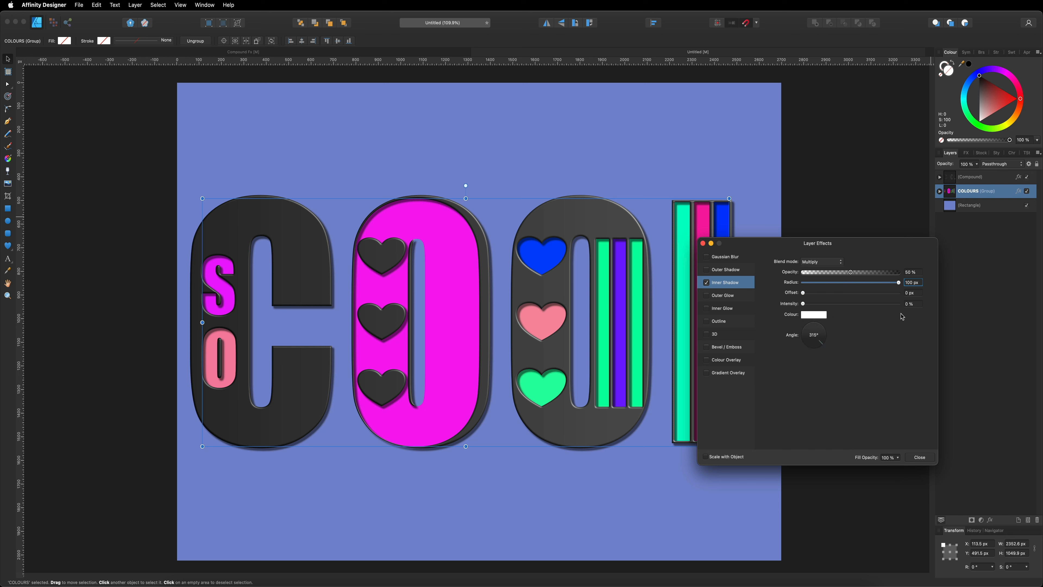
Add a solid outline effect to the COLOURS group in mid grey (H 0, S 0, L 55)
{"action": "left_click", "coordinate": [715, 323]}
{"action": "left_click", "coordinate": [707, 320]}
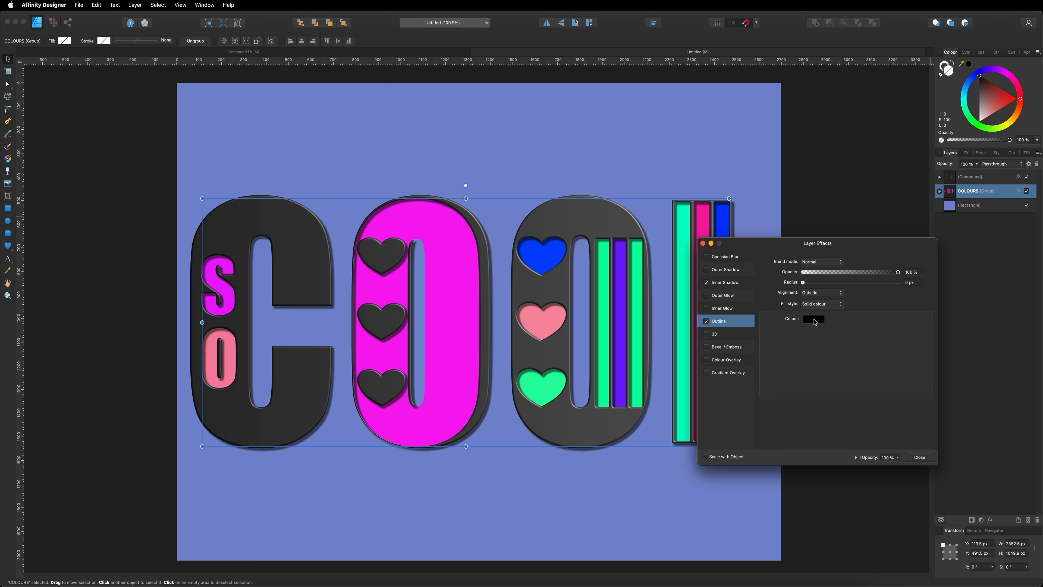
{"action": "left_click", "coordinate": [812, 320]}
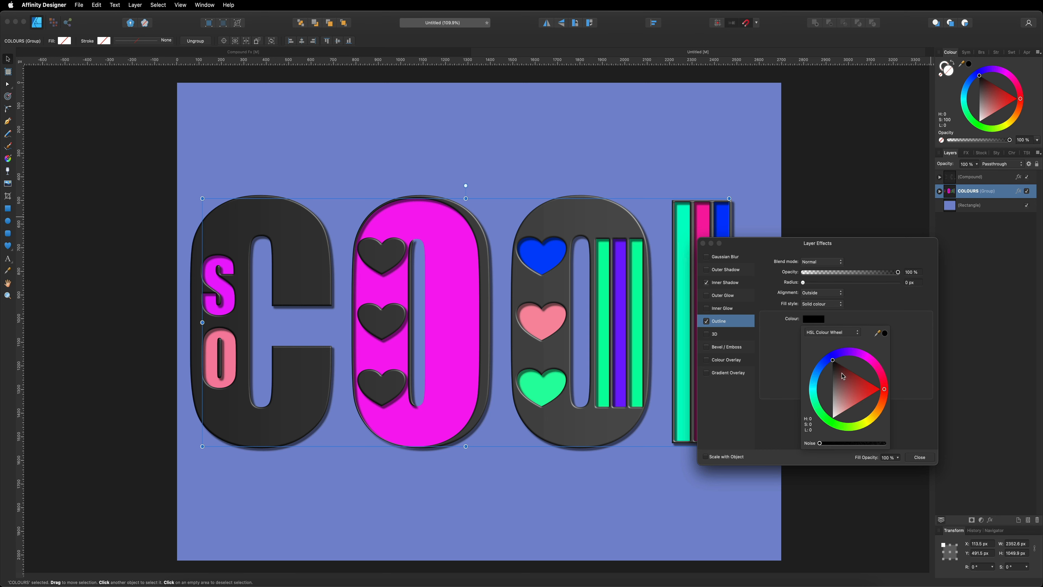
{"action": "left_click_drag", "start_coordinate": [836, 383], "coordinate": [832, 394]}
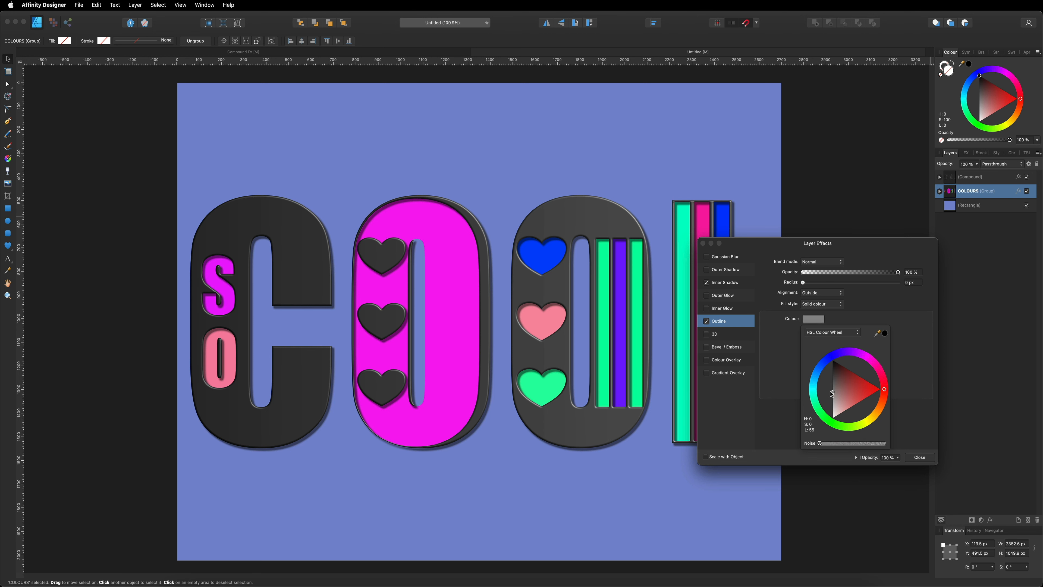
{"action": "left_click", "coordinate": [878, 300]}
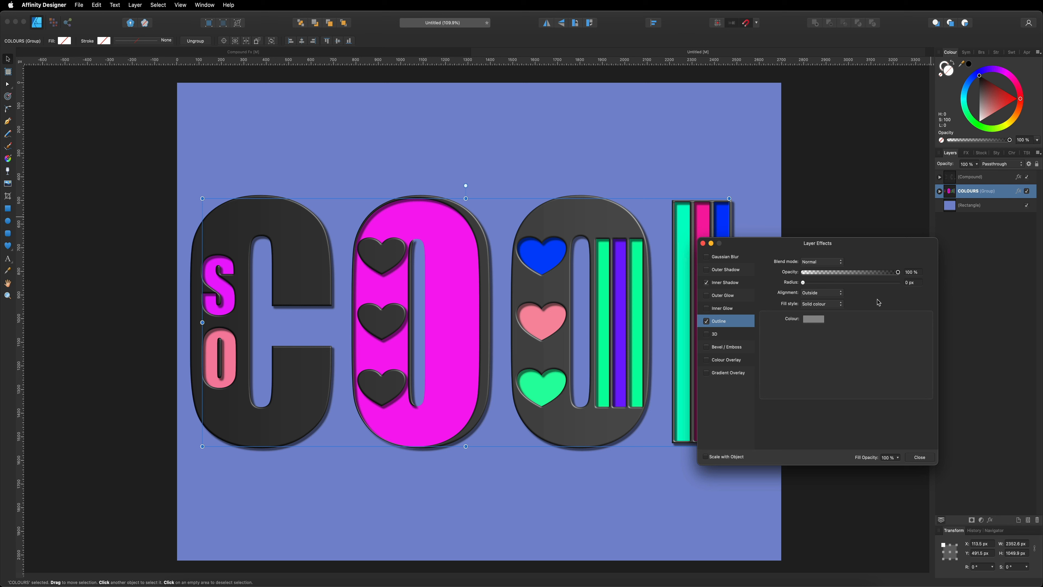
Set the COLOURS group's outline radius to 3.6 px and its alignment to Inside
{"action": "left_click", "coordinate": [919, 282]}
{"action": "type", "text": "3.6"}
{"action": "key", "text": "Return"}
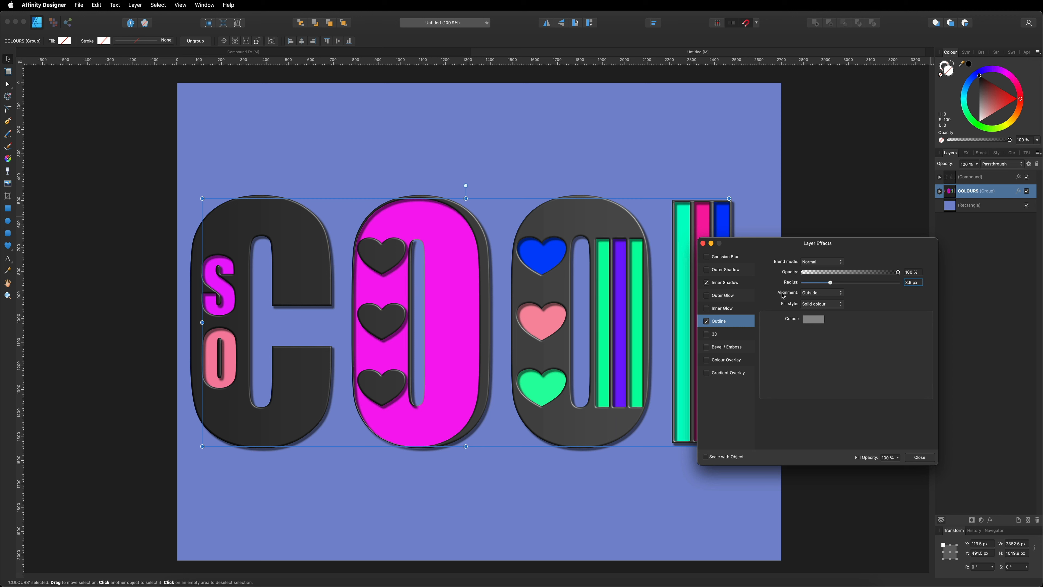
{"action": "left_click", "coordinate": [825, 295]}
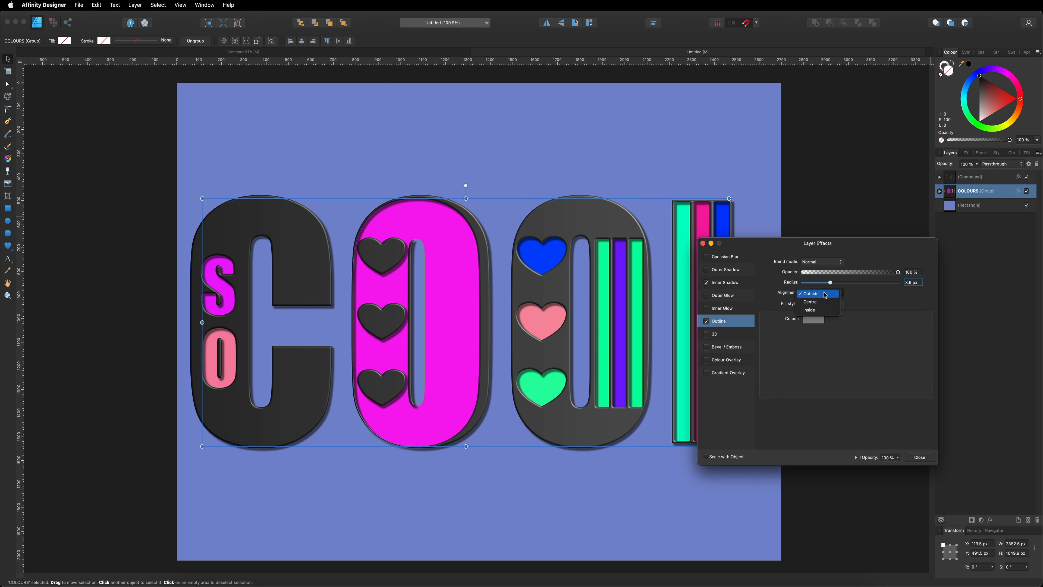
{"action": "left_click", "coordinate": [819, 311]}
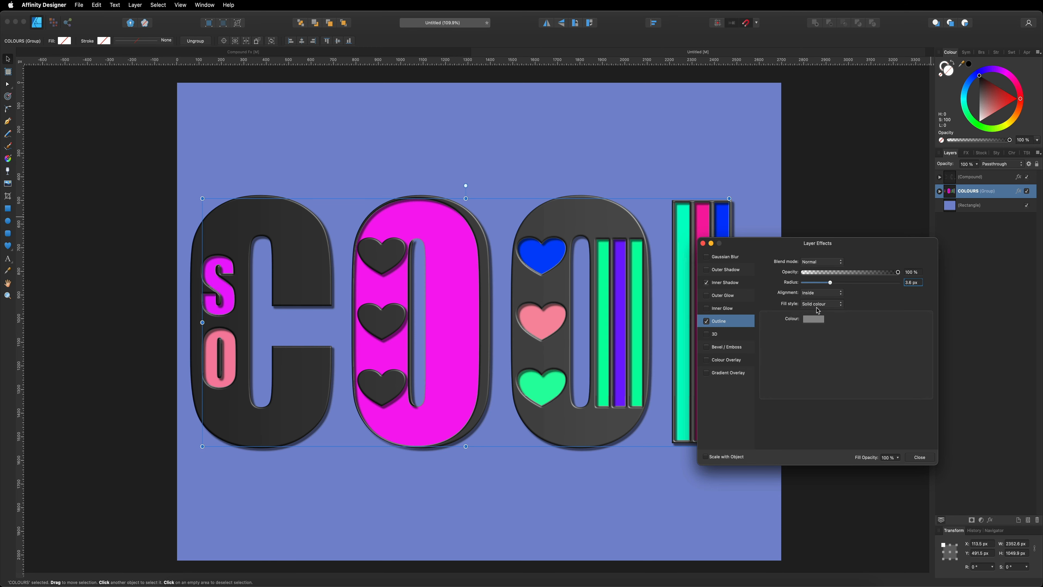
Close the layer effects and inspect the edges of the heart cut-outs at close range
{"action": "left_click", "coordinate": [916, 456]}
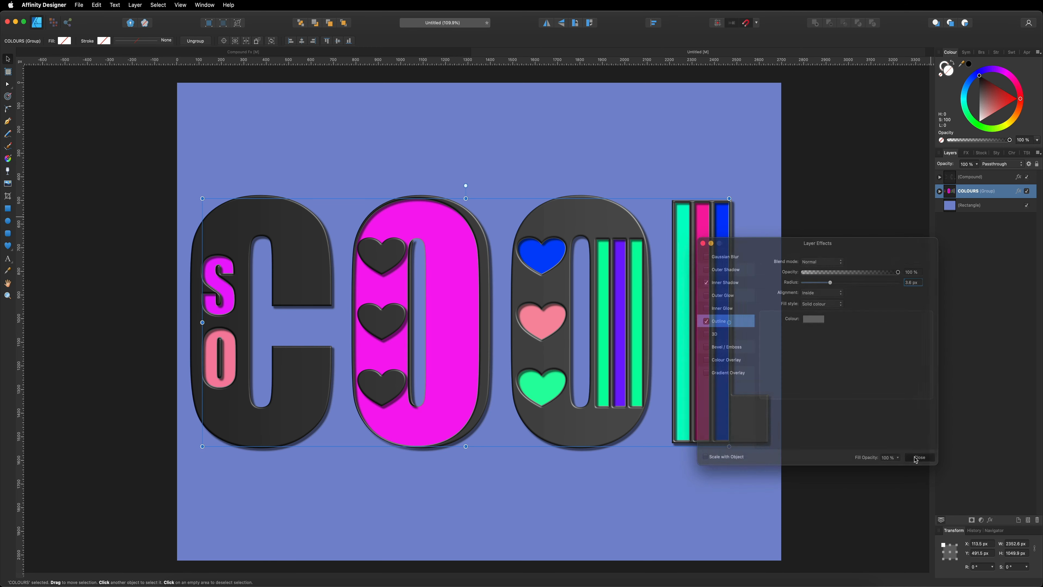
{"action": "scroll", "coordinate": [477, 304], "scroll_direction": "up", "scroll_amount": 5}
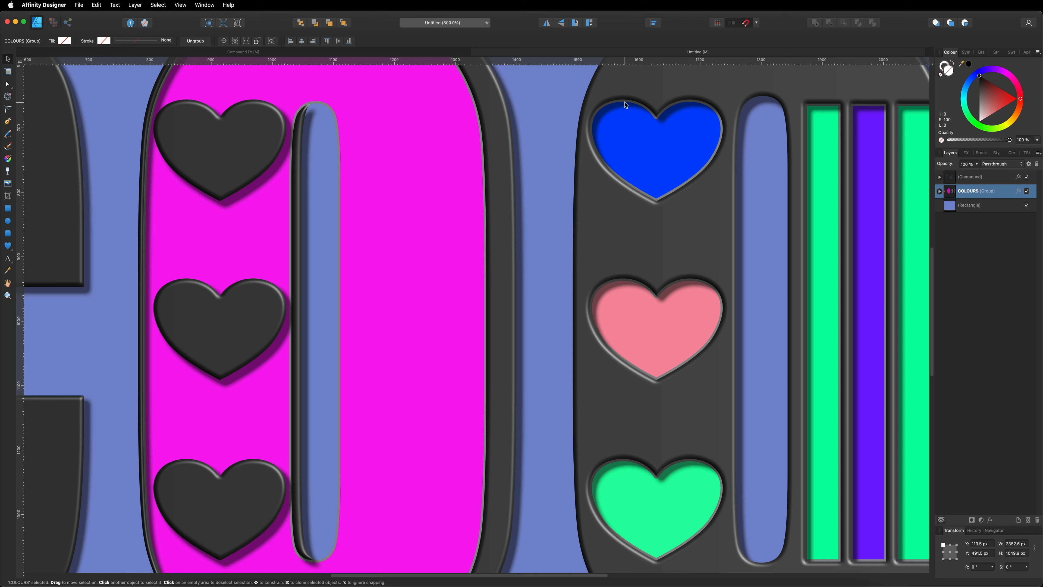
{"action": "key", "text": "super+0"}
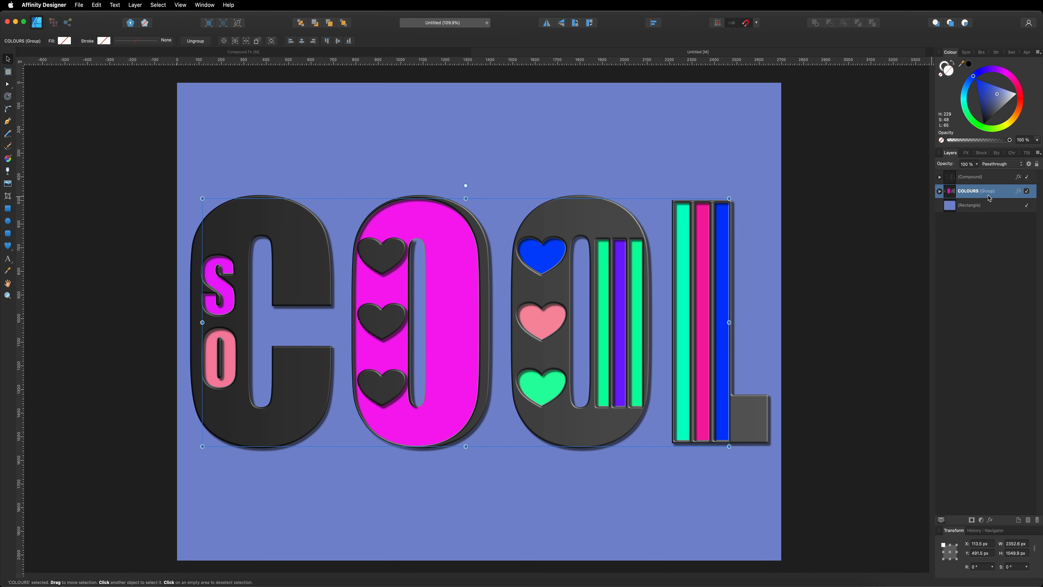
Duplicate the COLOURS group and rename the lower copy SHADOWS
{"action": "left_click", "coordinate": [970, 179]}
{"action": "left_click", "coordinate": [968, 194]}
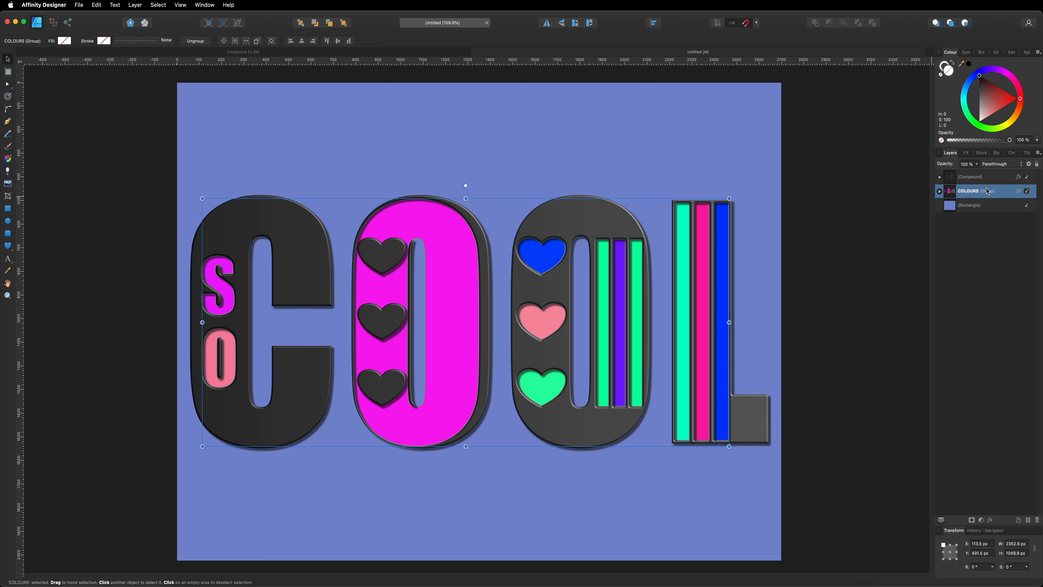
{"action": "key", "text": "super+j"}
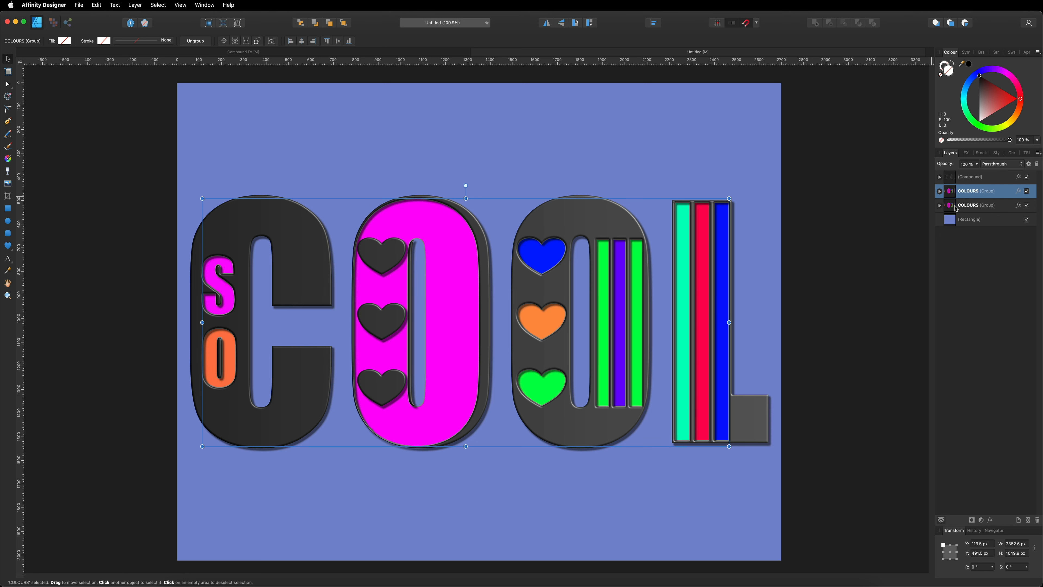
{"action": "left_click", "coordinate": [945, 206]}
{"action": "double_click", "coordinate": [971, 206]}
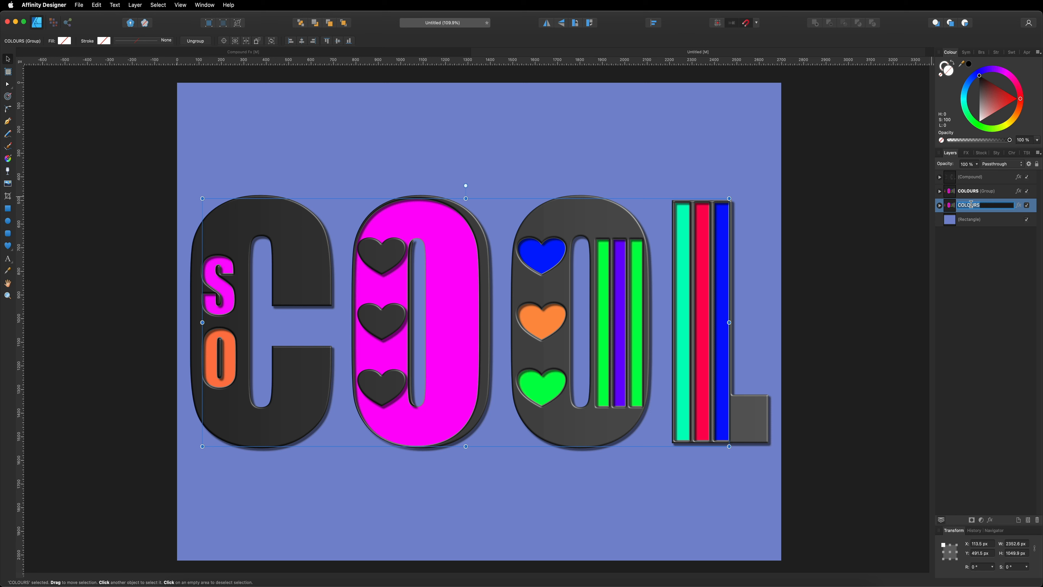
{"action": "type", "text": "SHADOWS"}
{"action": "key", "text": "Return"}
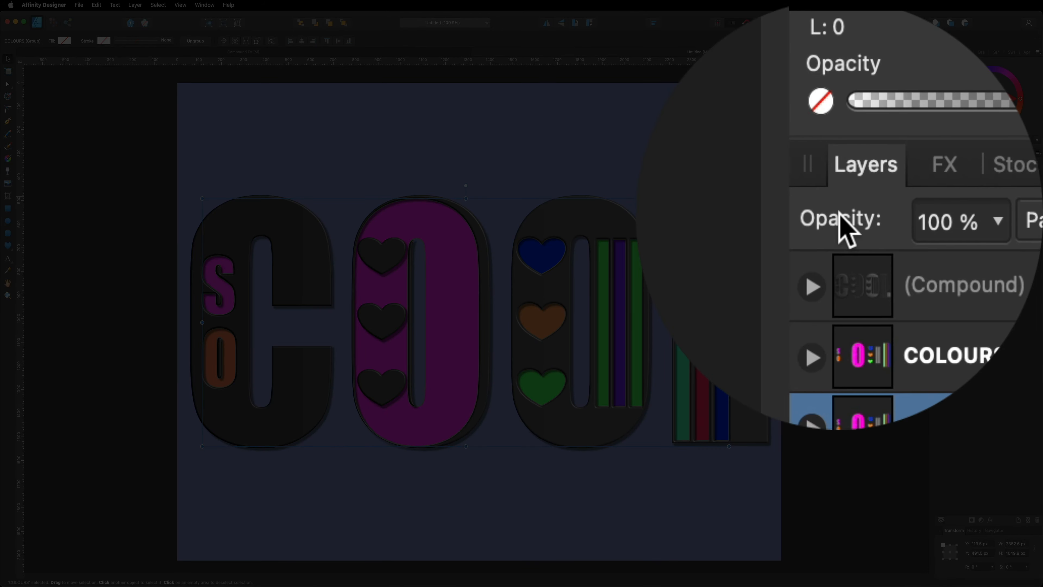
Lower the SHADOWS group's opacity to 36 % and offset the group 10 px right and 10 px down
{"action": "left_click", "coordinate": [842, 212]}
{"action": "left_click_drag", "start_coordinate": [840, 214], "coordinate": [838, 215]}
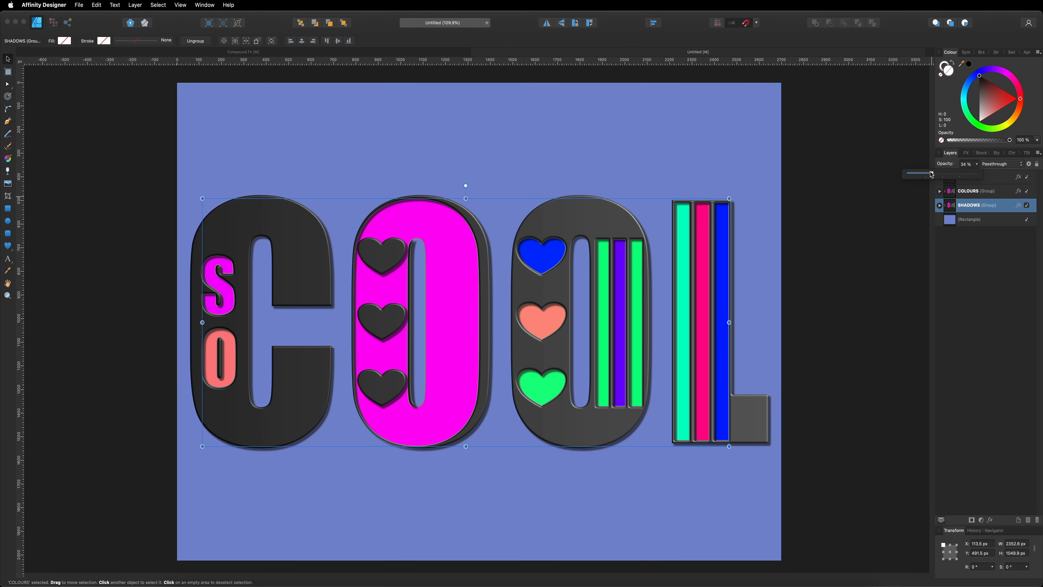
{"action": "left_click", "coordinate": [978, 166]}
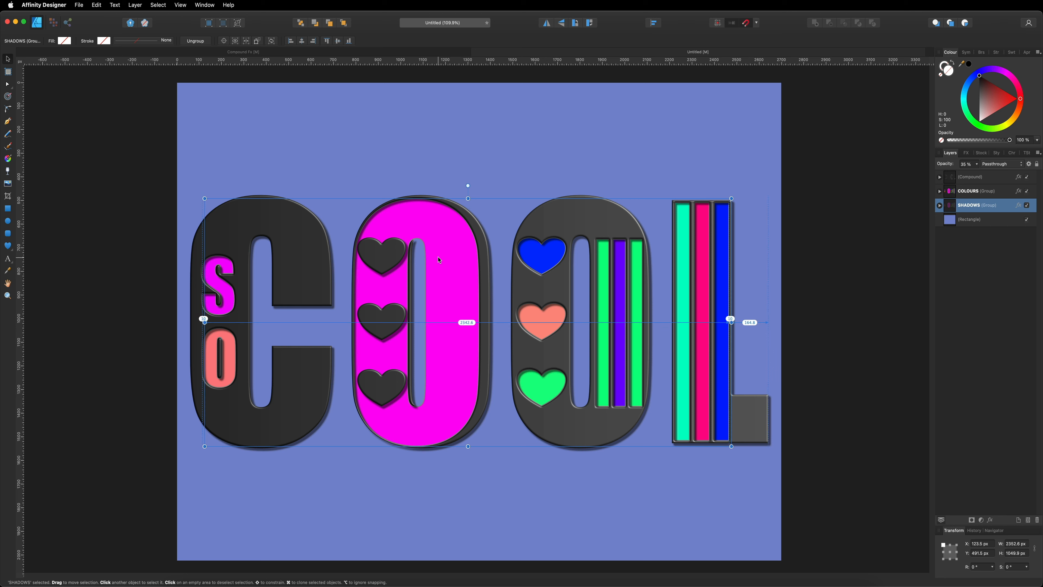
{"action": "key", "text": "shift+Right"}
{"action": "key", "text": "shift+Down"}
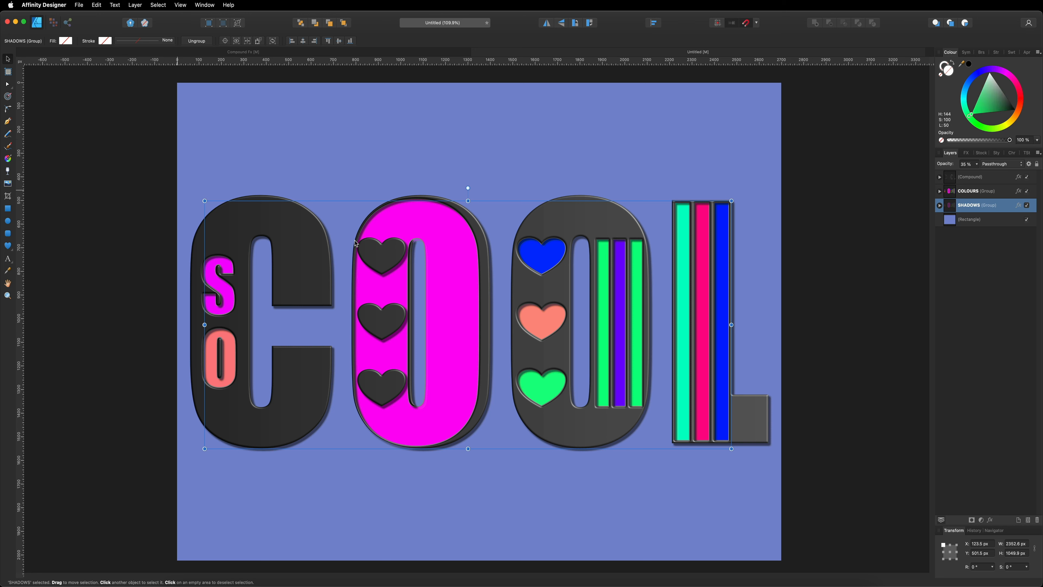
Group the compound shape together with the COLOURS and SHADOWS groups
{"action": "left_click", "coordinate": [963, 177]}
{"action": "left_click", "coordinate": [965, 191]}
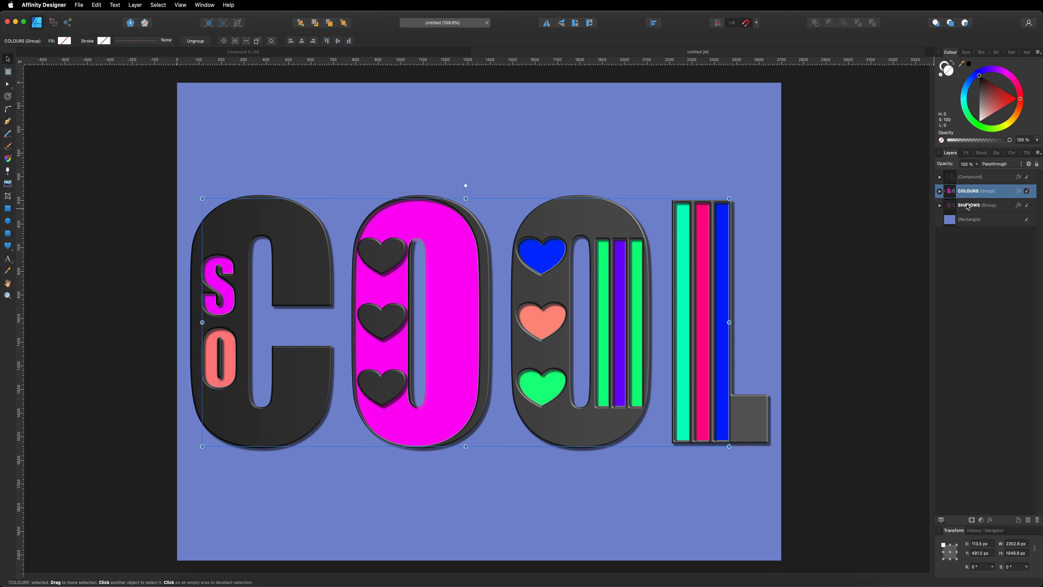
{"action": "left_click", "coordinate": [968, 206]}
{"action": "left_click", "coordinate": [968, 181]}
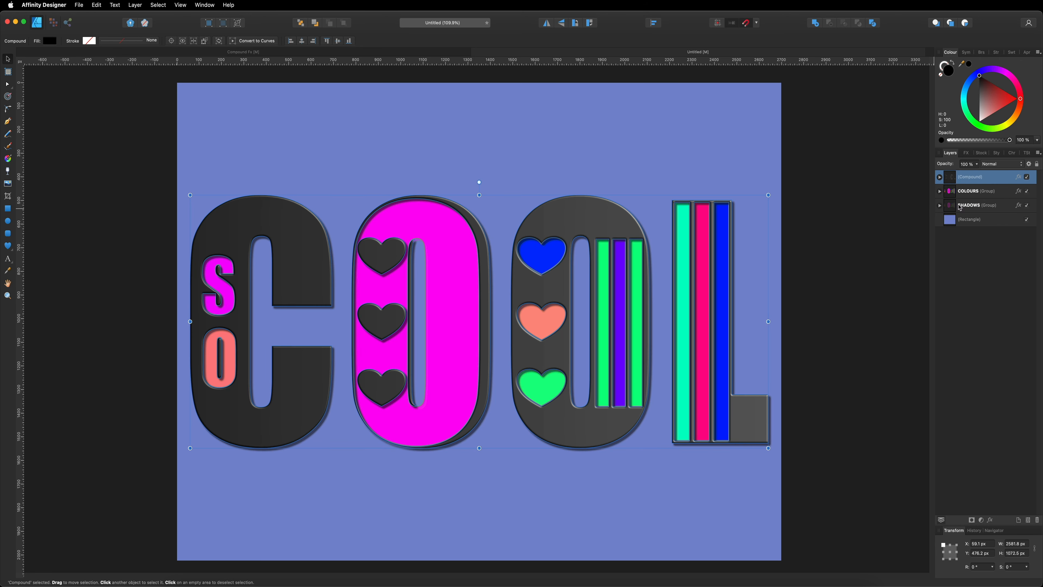
{"action": "left_click", "coordinate": [973, 206], "text": "shift"}
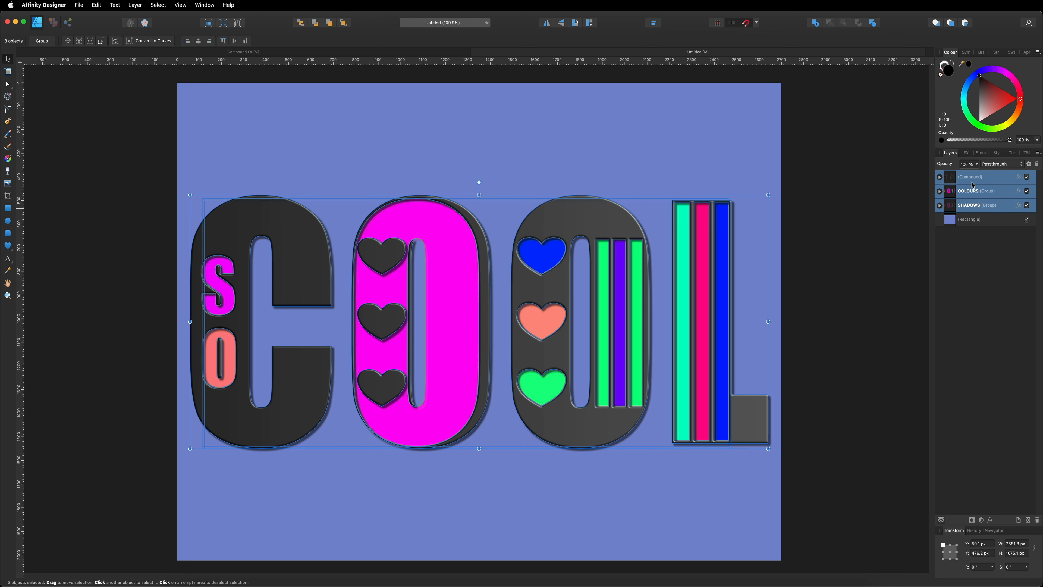
{"action": "key", "text": "super+g"}
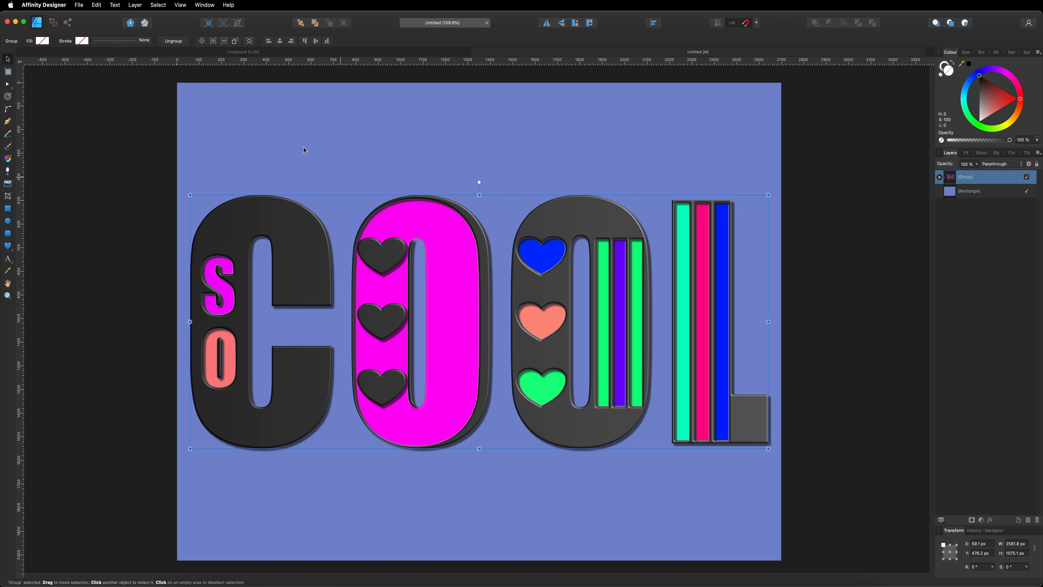
Copy the coloured-pencils photo from the Compound Fx document and paste it above the background rectangle in the untitled document
{"action": "left_click", "coordinate": [191, 52]}
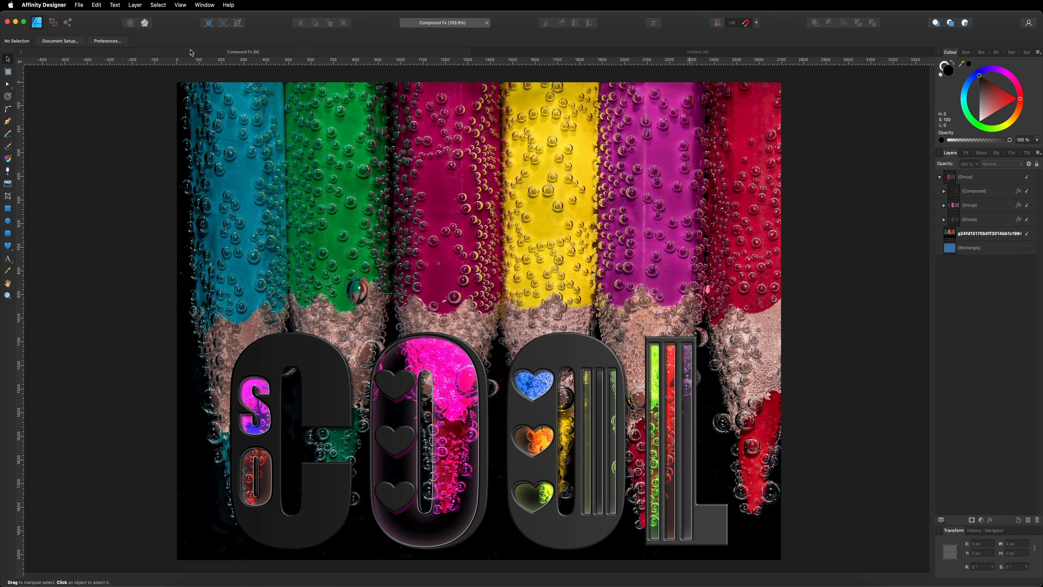
{"action": "left_click", "coordinate": [965, 235]}
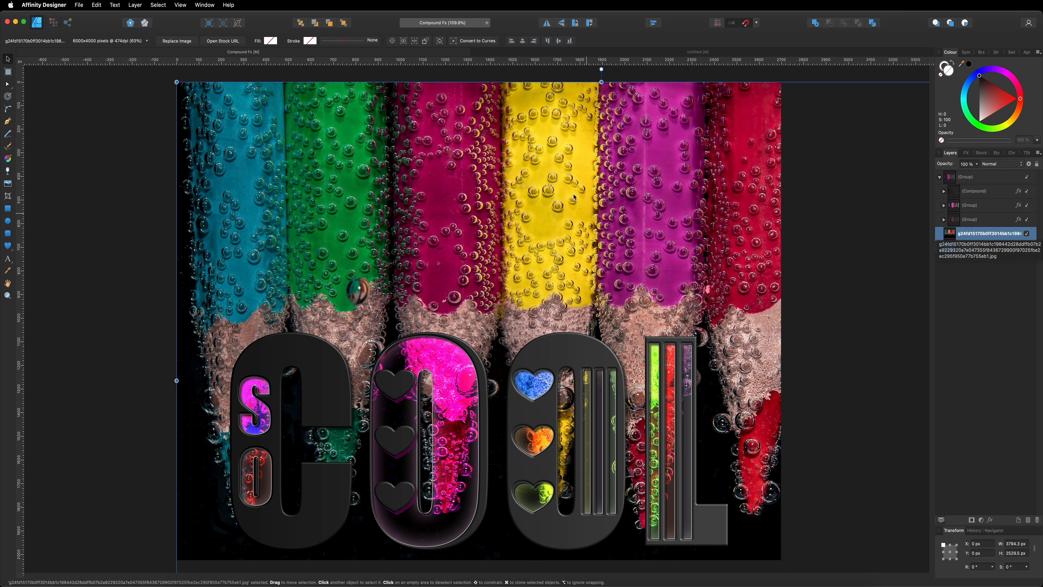
{"action": "left_click", "coordinate": [583, 55]}
{"action": "left_click", "coordinate": [450, 116]}
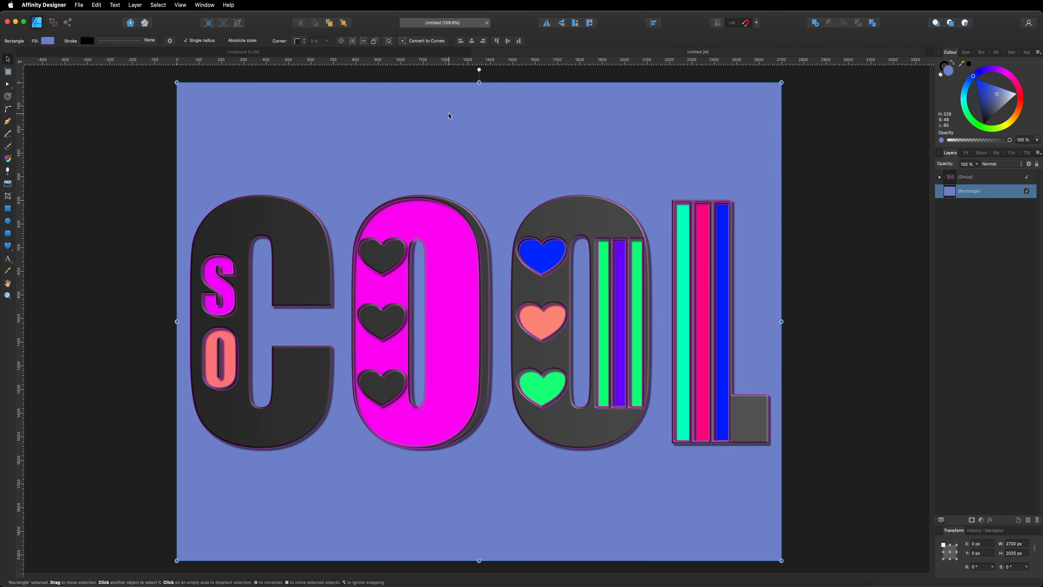
{"action": "key", "text": "super+v"}
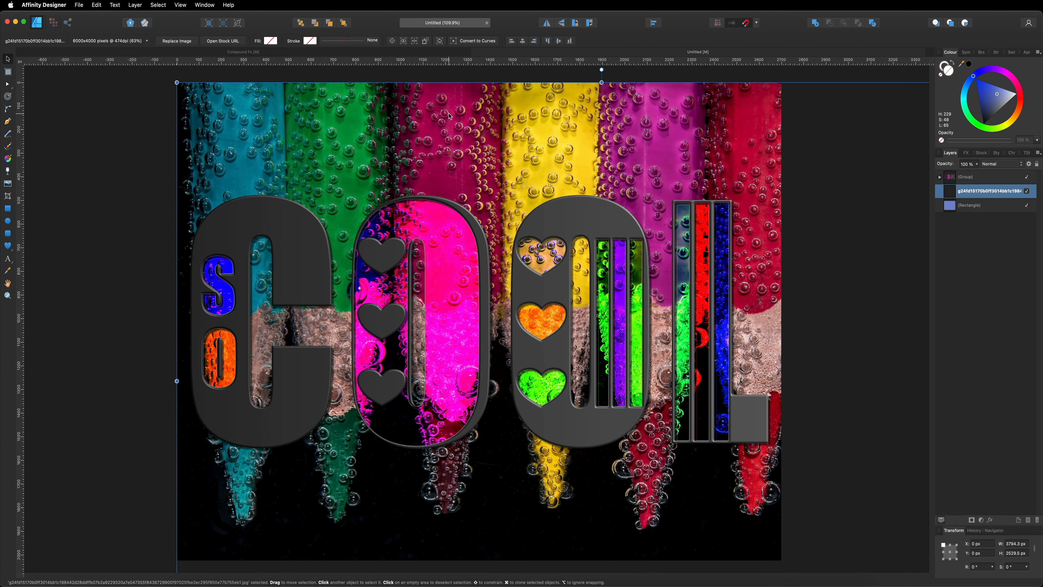
Scale the COOL group down to about 2287 px wide and reposition it centrally over the pencils photo
{"action": "left_click", "coordinate": [973, 179]}
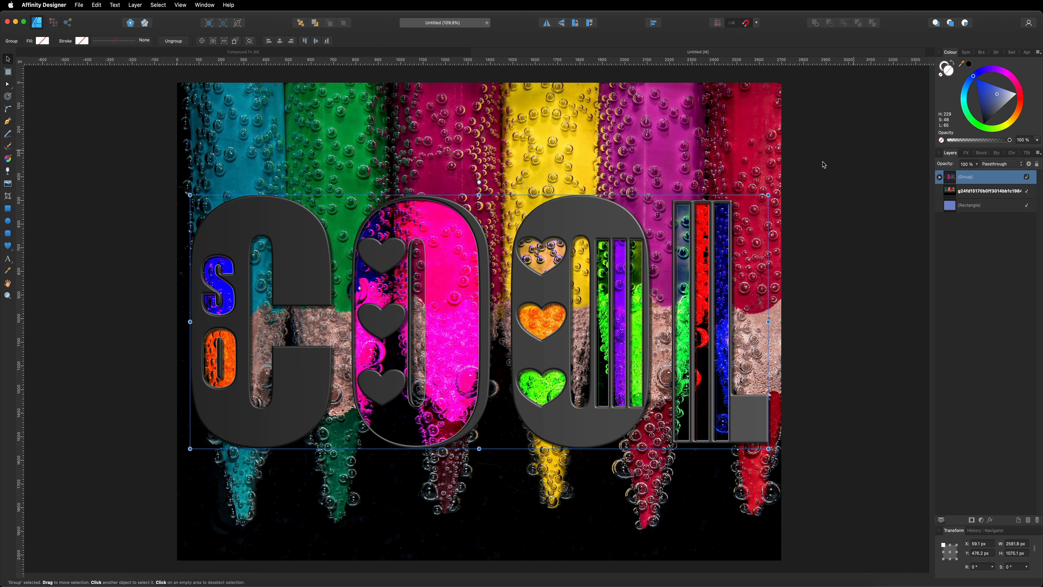
{"action": "left_click_drag", "start_coordinate": [766, 195], "coordinate": [703, 224]}
{"action": "left_click_drag", "start_coordinate": [602, 275], "coordinate": [633, 268]}
{"action": "left_click_drag", "start_coordinate": [471, 270], "coordinate": [481, 271]}
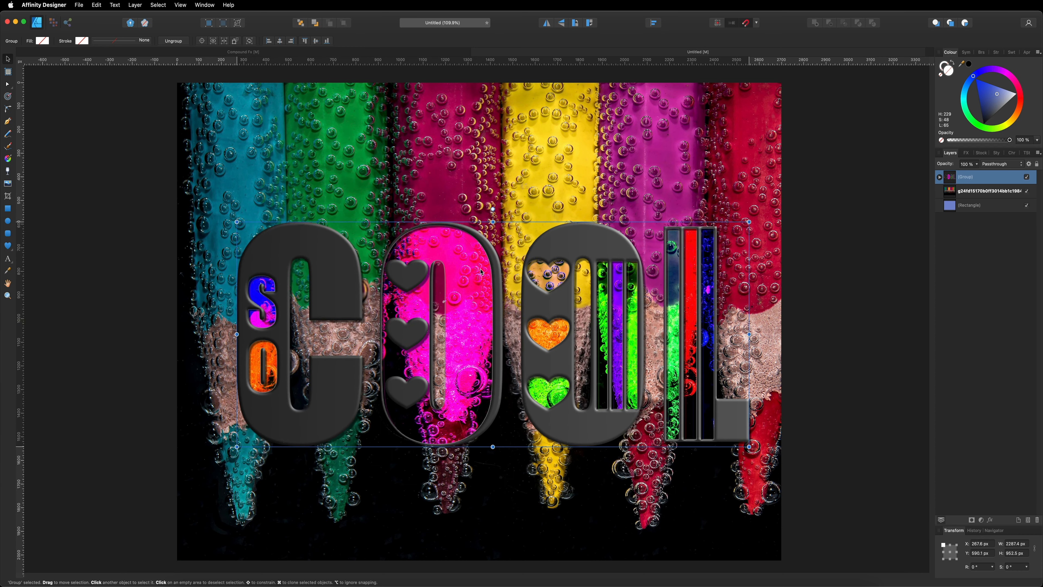
Expand the COOL group, its COLOURS and SHADOWS groups and the compound, and examine the individual editable shapes inside
{"action": "left_click", "coordinate": [940, 177]}
{"action": "left_click", "coordinate": [944, 205]}
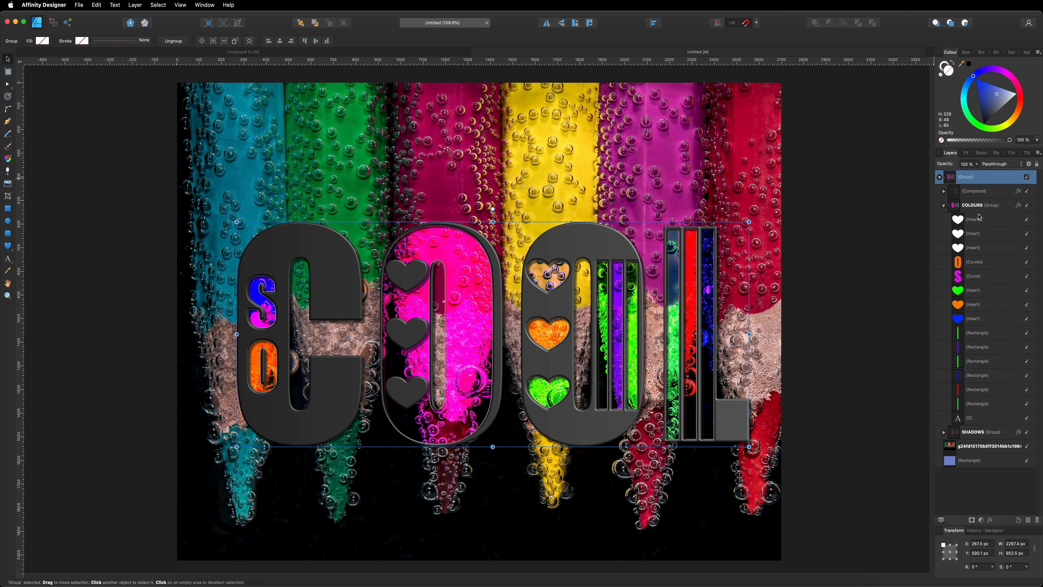
{"action": "left_click", "coordinate": [970, 262]}
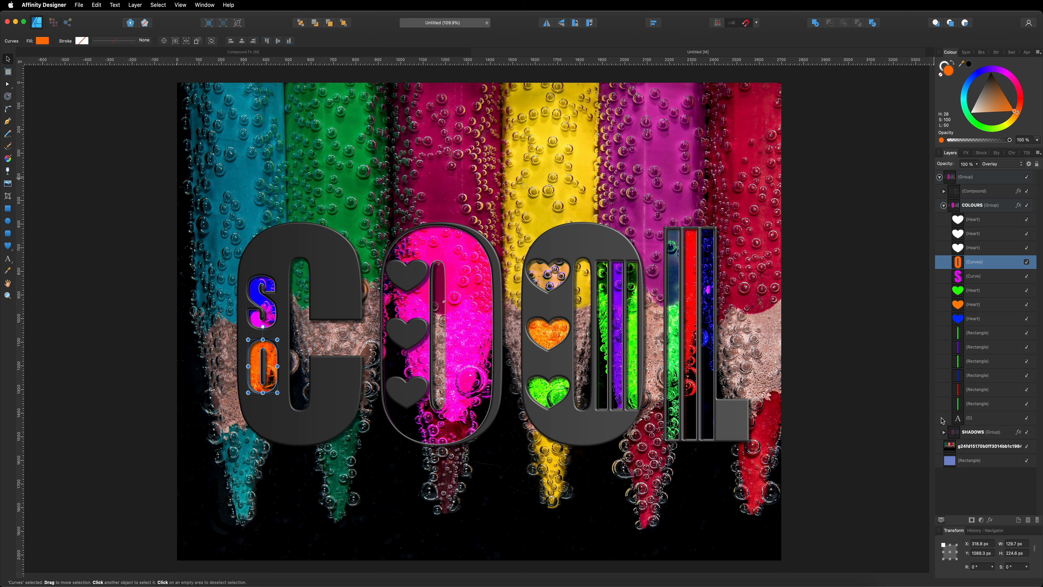
{"action": "left_click", "coordinate": [944, 432]}
{"action": "scroll", "coordinate": [971, 464], "scroll_direction": "down", "scroll_amount": 3}
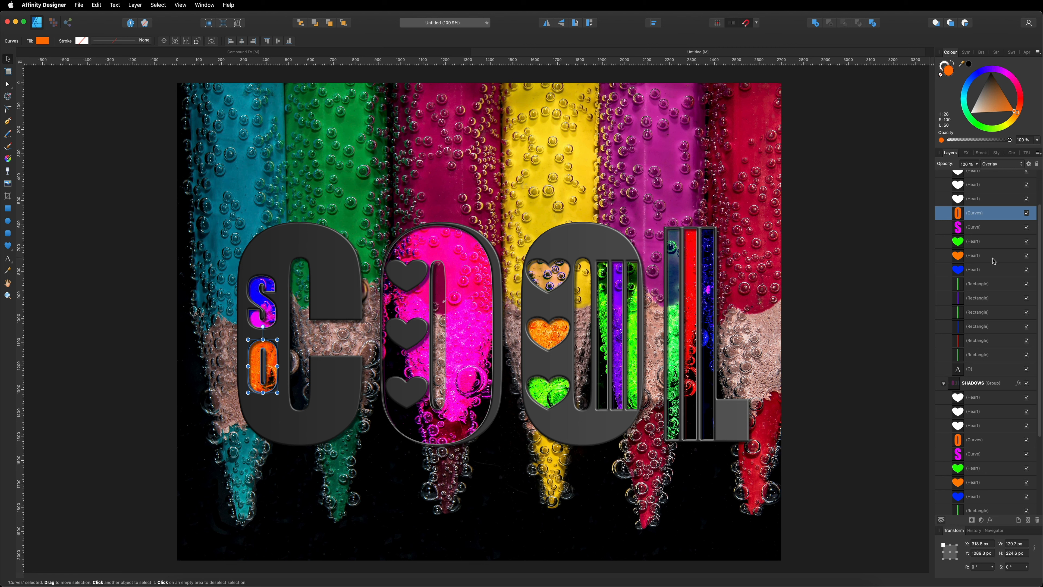
{"action": "scroll", "coordinate": [949, 206], "scroll_direction": "up", "scroll_amount": 3}
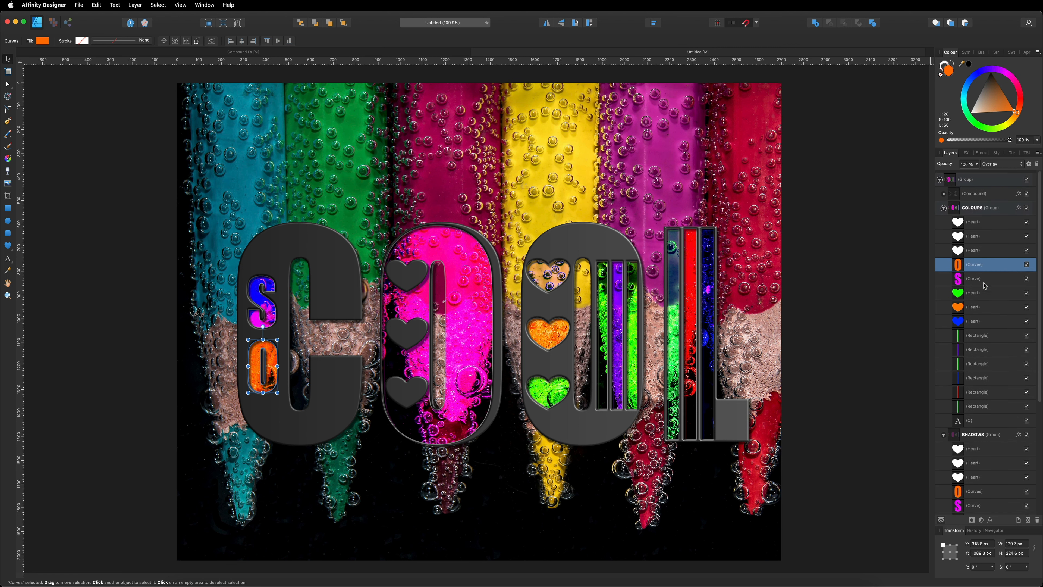
{"action": "left_click", "coordinate": [944, 191]}
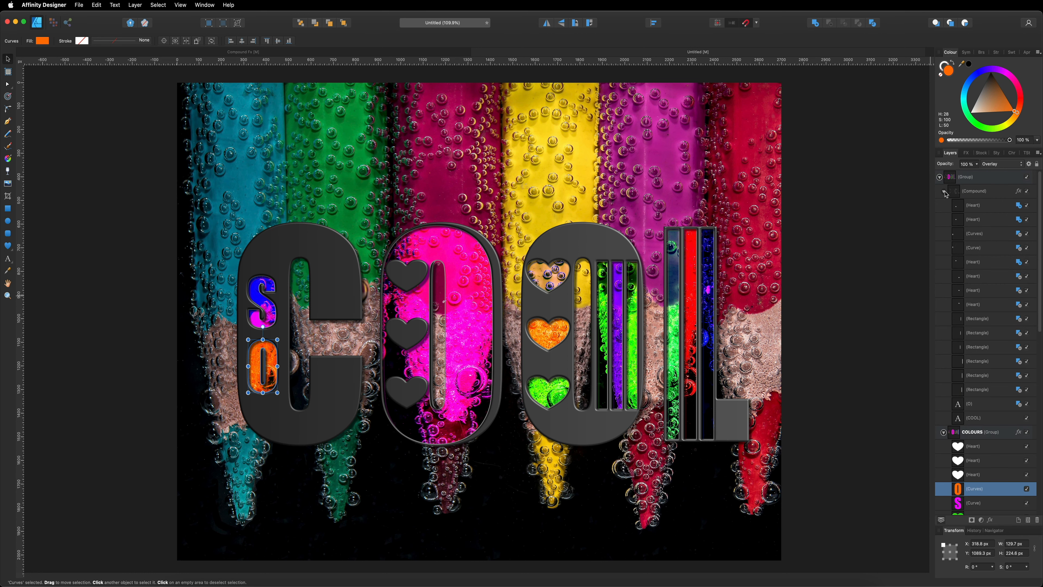
{"action": "left_click", "coordinate": [979, 207]}
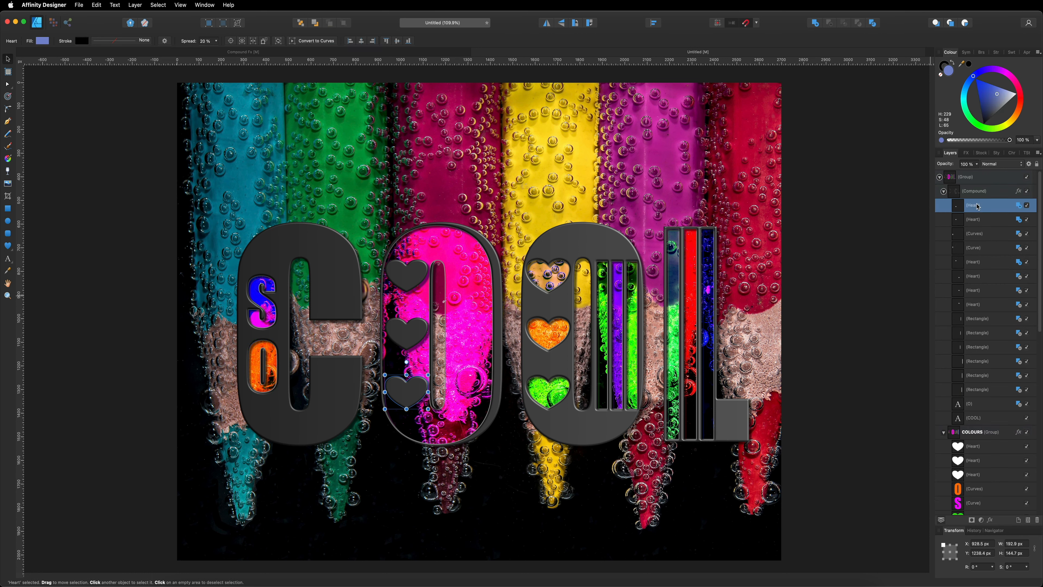
{"action": "left_click", "coordinate": [978, 220]}
{"action": "left_click", "coordinate": [977, 234]}
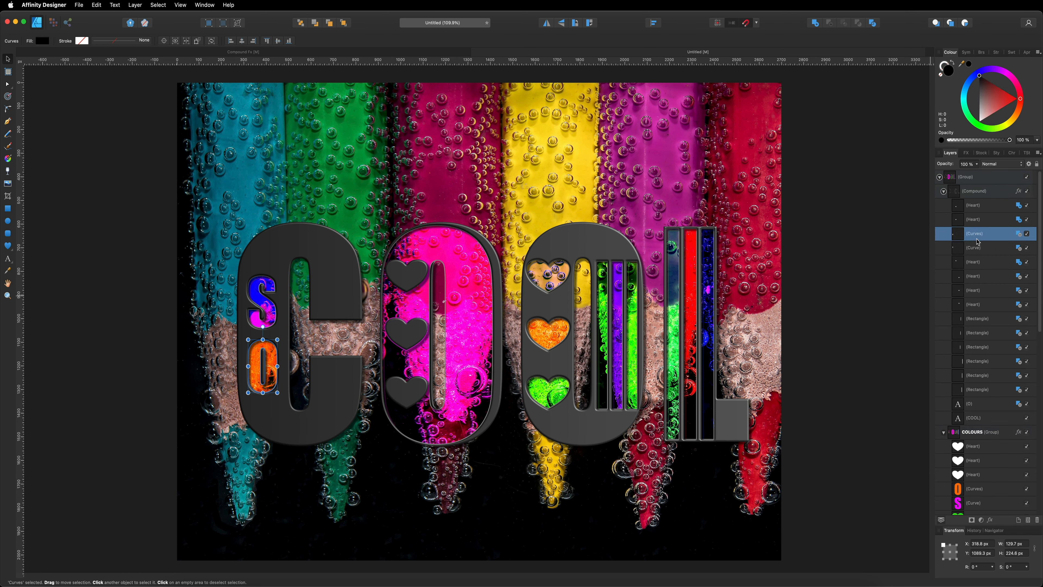
Try deleting the S curve from the compound shape, and undo the deletion
{"action": "left_click", "coordinate": [979, 249]}
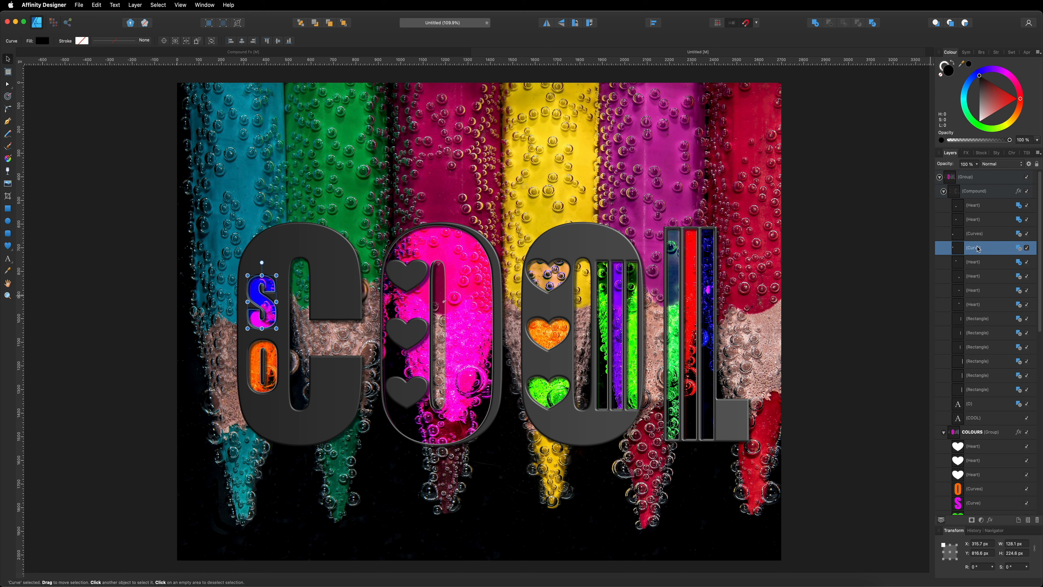
{"action": "key", "text": "Delete"}
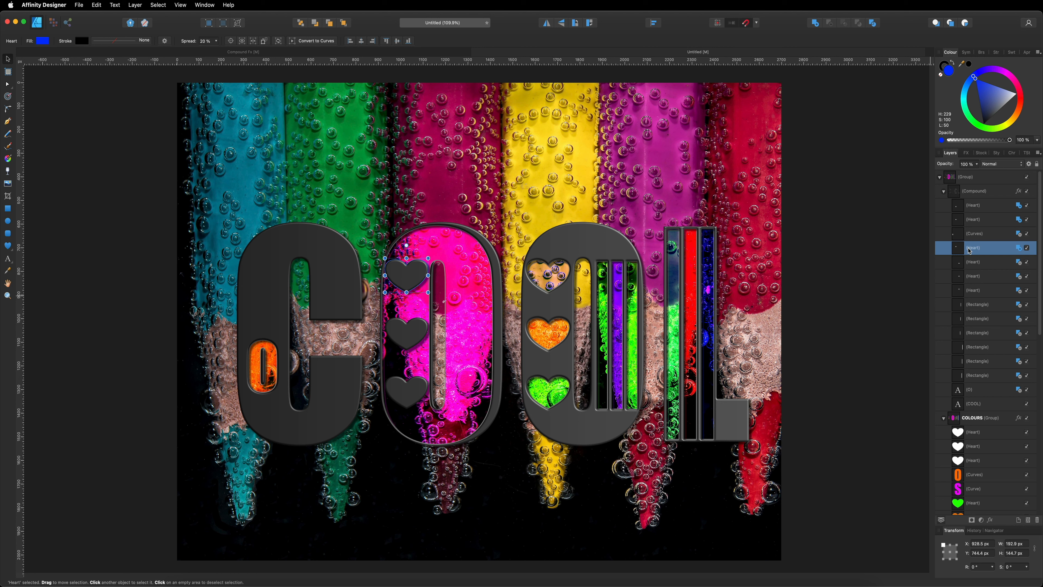
{"action": "key", "text": "super+z"}
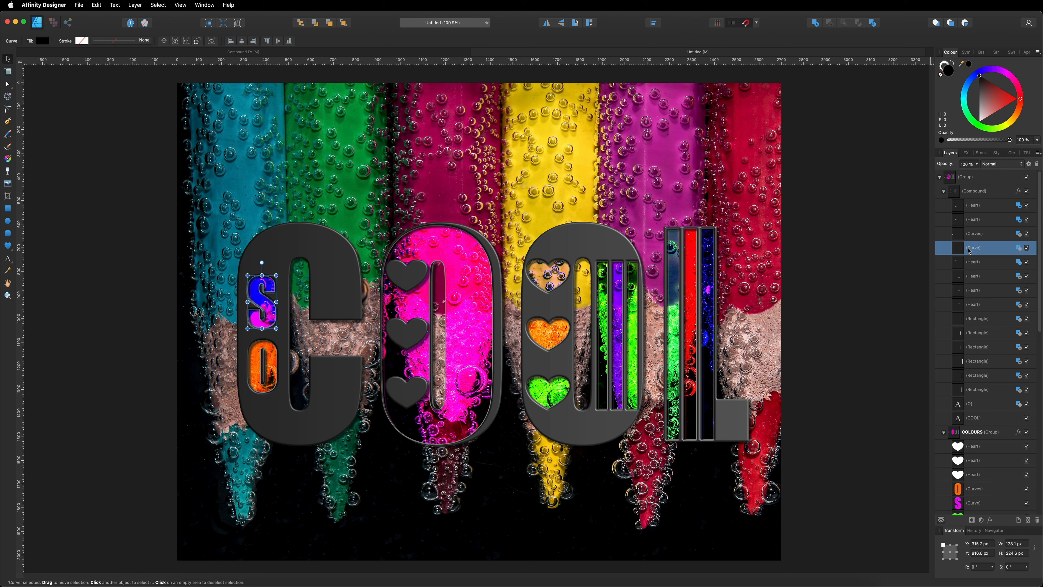
Collapse the COOL group, search the Pixabay stock images for COLOUR, and place the paint-palette photo on the canvas
{"action": "left_click", "coordinate": [939, 177]}
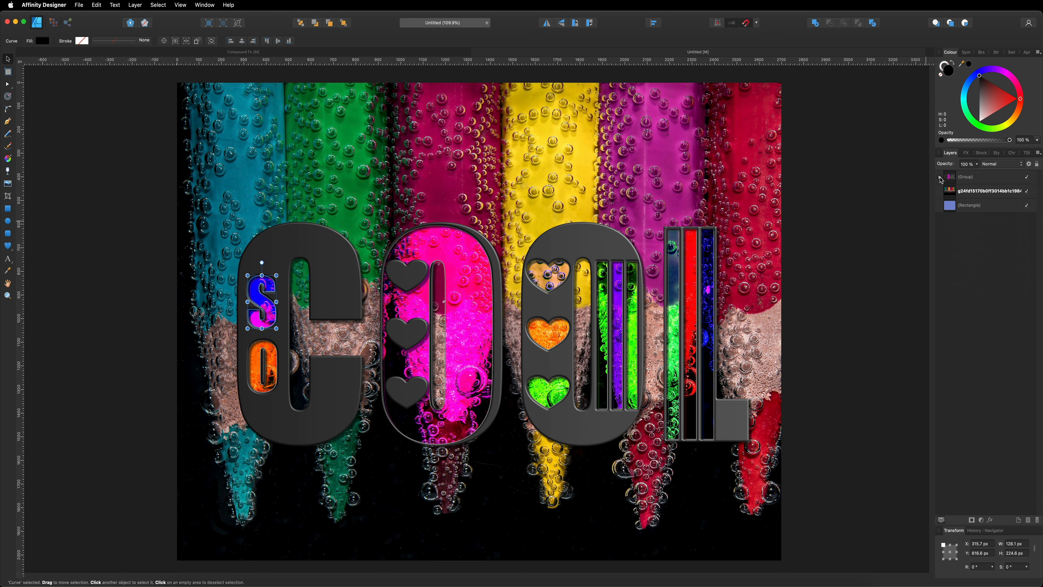
{"action": "left_click", "coordinate": [954, 190]}
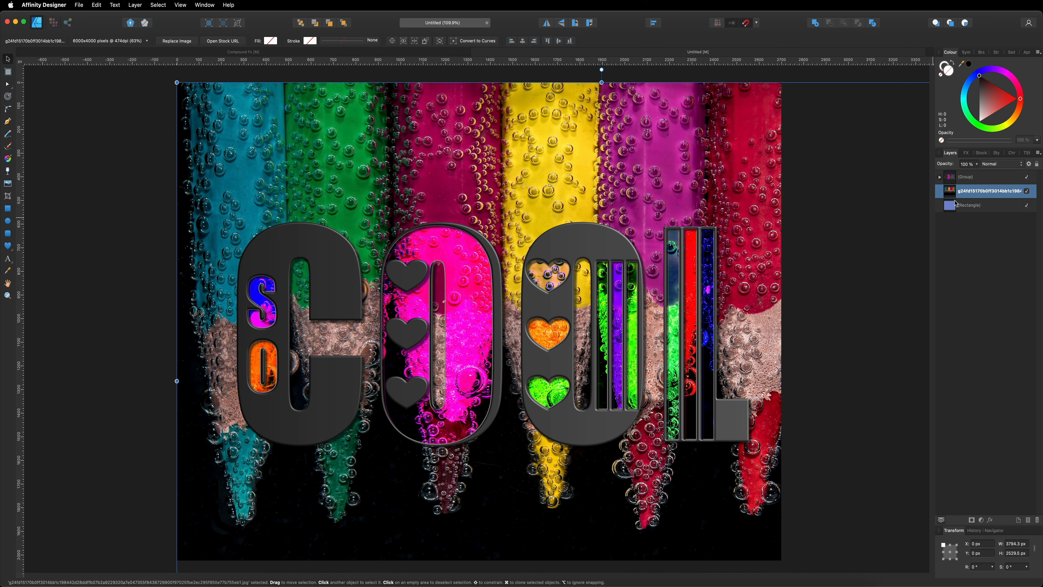
{"action": "left_click", "coordinate": [980, 152]}
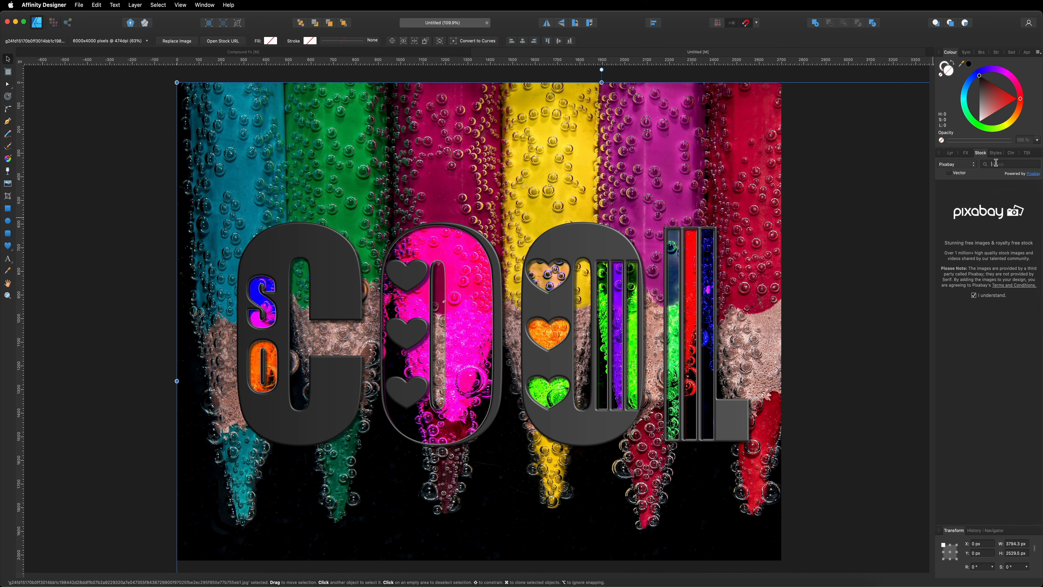
{"action": "type", "text": "COLOUR"}
{"action": "key", "text": "Return"}
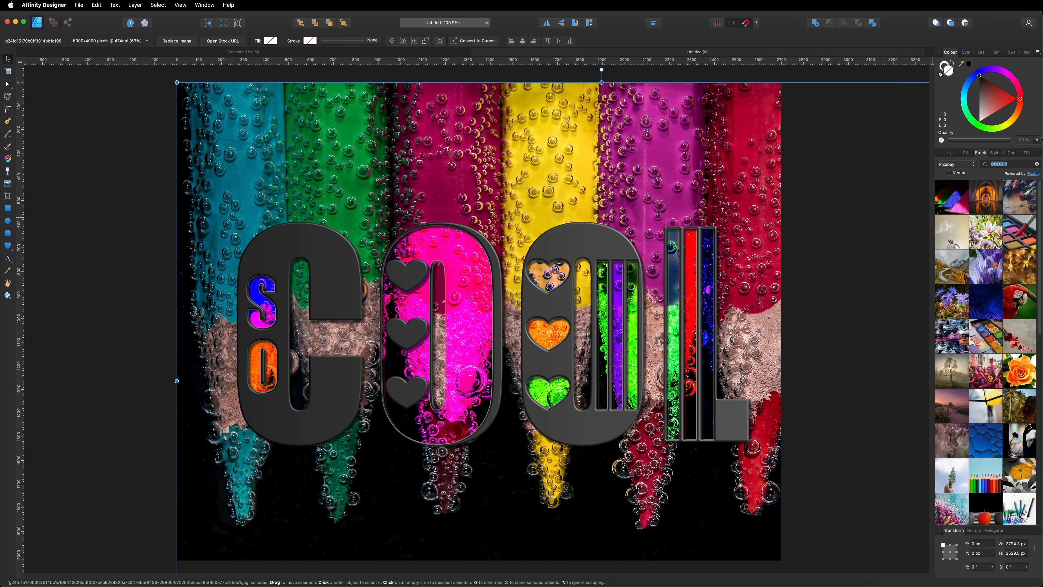
{"action": "left_click_drag", "start_coordinate": [983, 342], "coordinate": [456, 212]}
{"action": "left_click", "coordinate": [949, 153]}
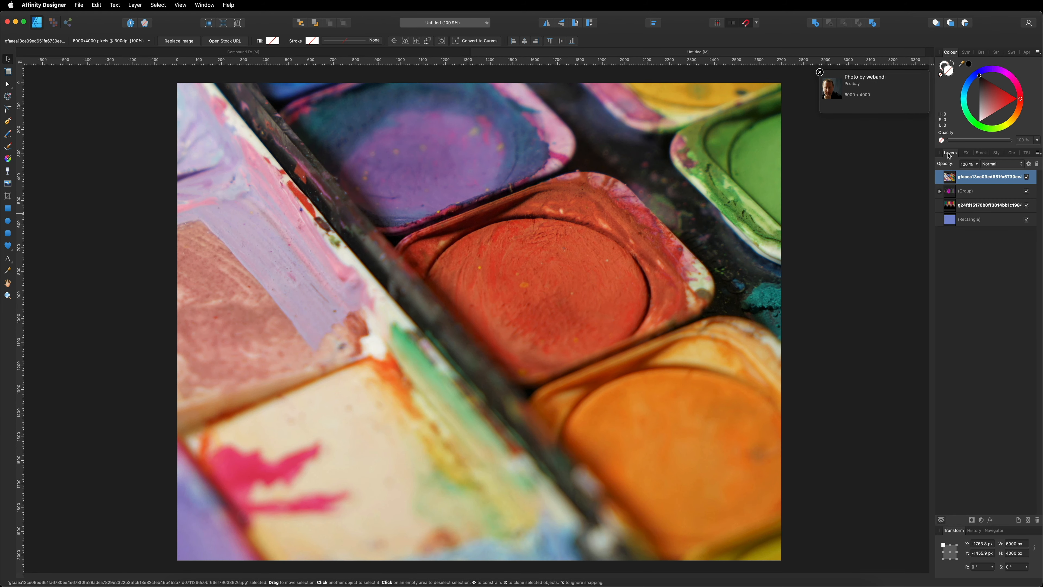
Move the paint-palette photo beneath the COOL group, and hide it to show the pencils photo again
{"action": "left_click_drag", "start_coordinate": [949, 177], "coordinate": [943, 198]}
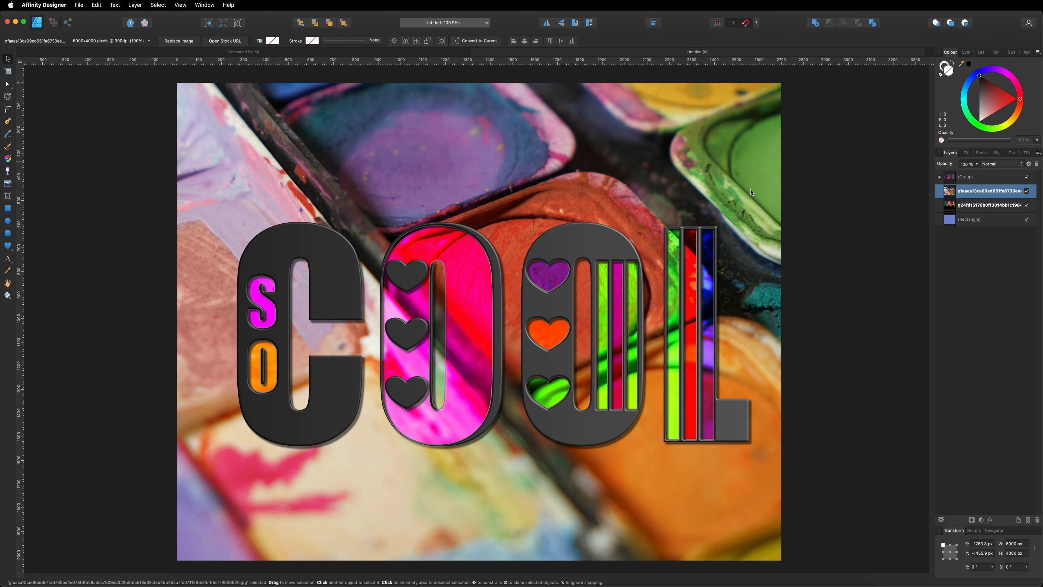
{"action": "left_click", "coordinate": [1027, 191]}
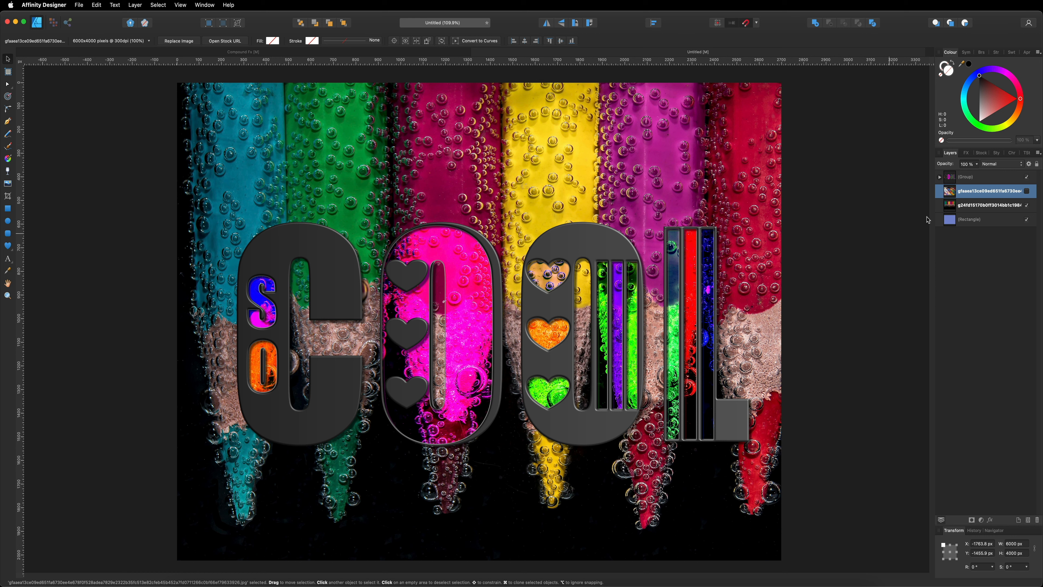
Expand the COOL group and examine the compound's Gradient Overlay, 3D and Outer Shadow layer effect settings
{"action": "left_click", "coordinate": [941, 177]}
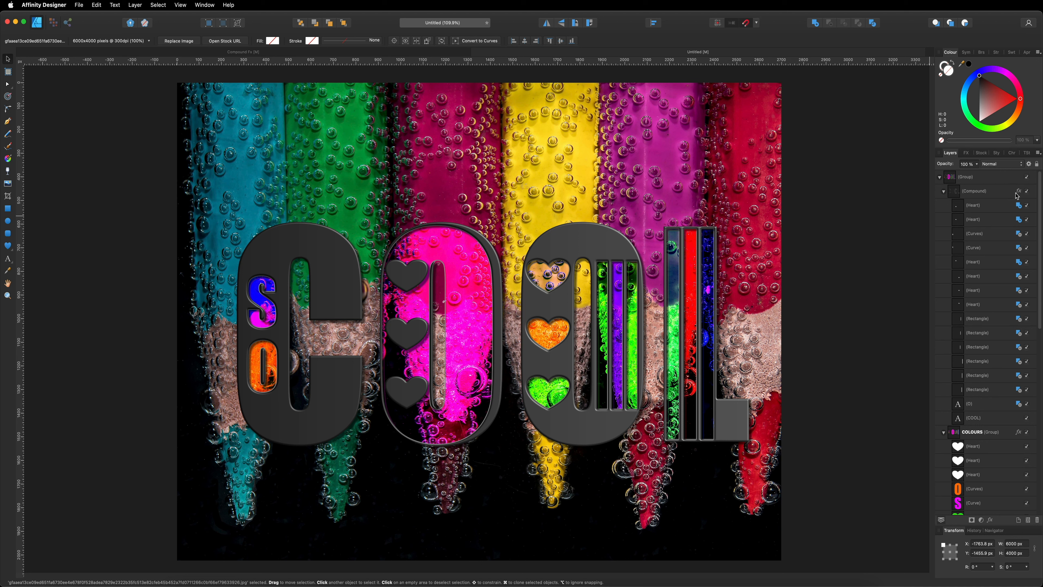
{"action": "left_click", "coordinate": [1019, 192]}
{"action": "left_click", "coordinate": [725, 372]}
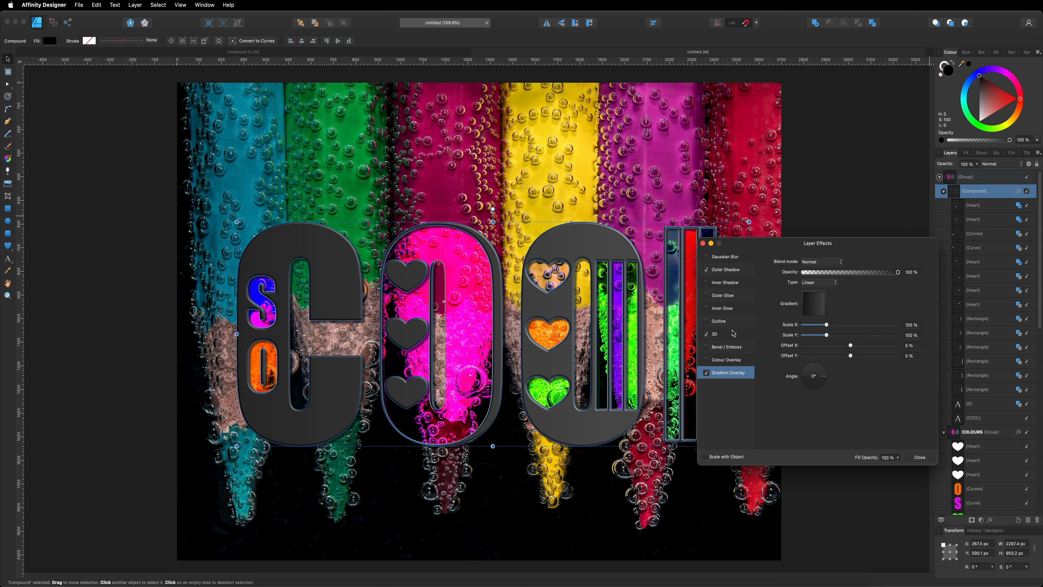
{"action": "left_click", "coordinate": [734, 331]}
{"action": "left_click", "coordinate": [731, 269]}
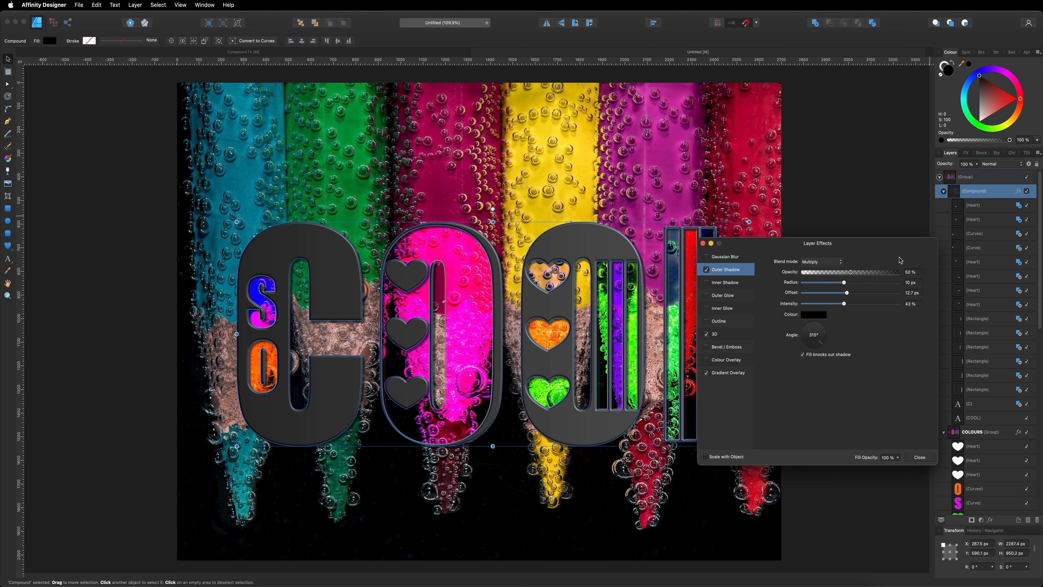
{"action": "left_click", "coordinate": [703, 243]}
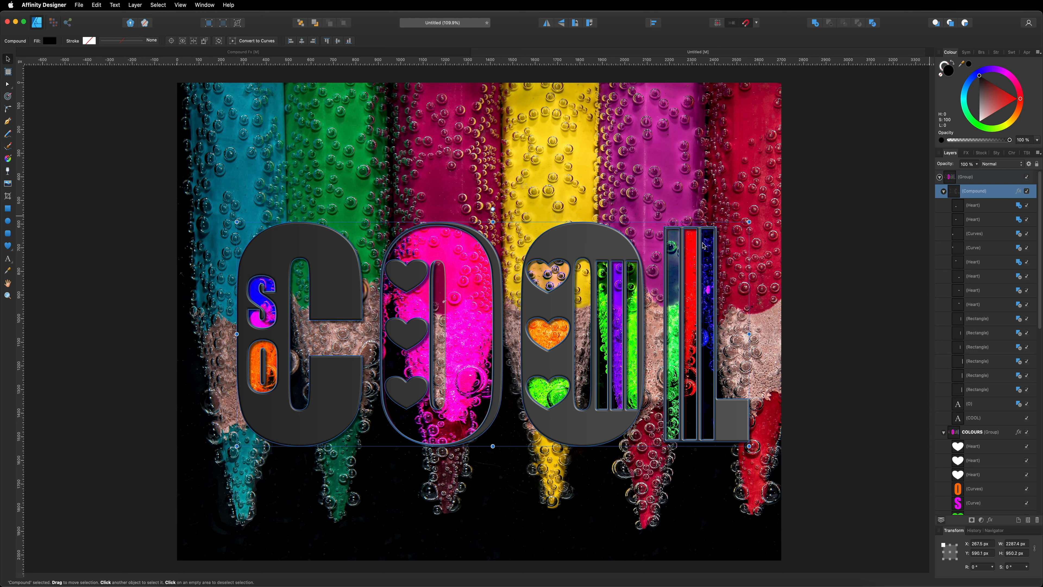